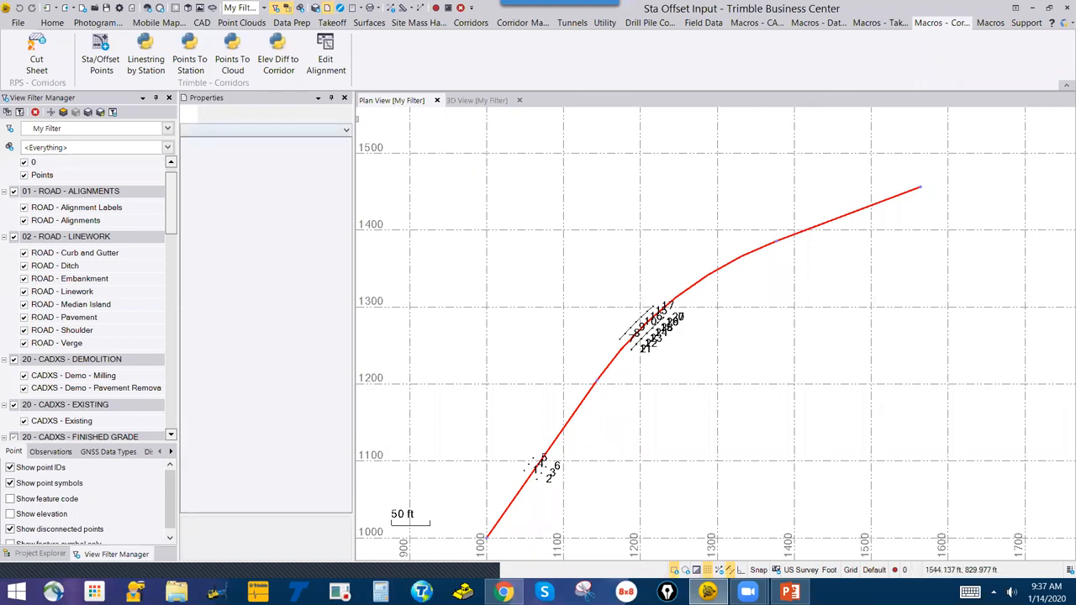
# Start creating station-offset points with Point ID 50 on the Points layer, referenced to the HAL alignment
pyautogui.click(102, 44)
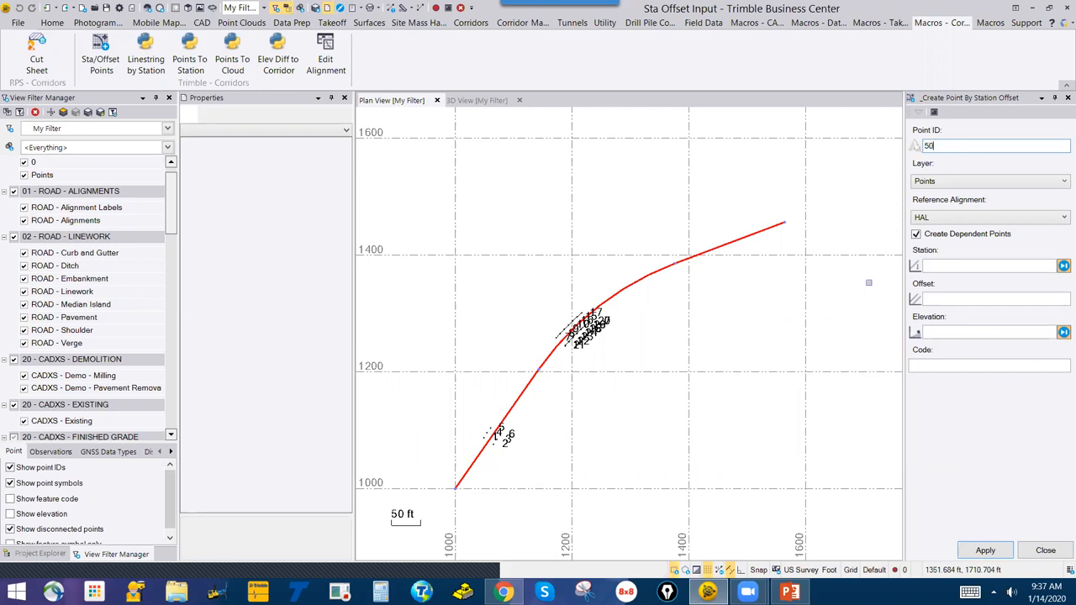
pyautogui.click(947, 182)
pyautogui.click(954, 193)
pyautogui.click(945, 219)
pyautogui.click(945, 230)
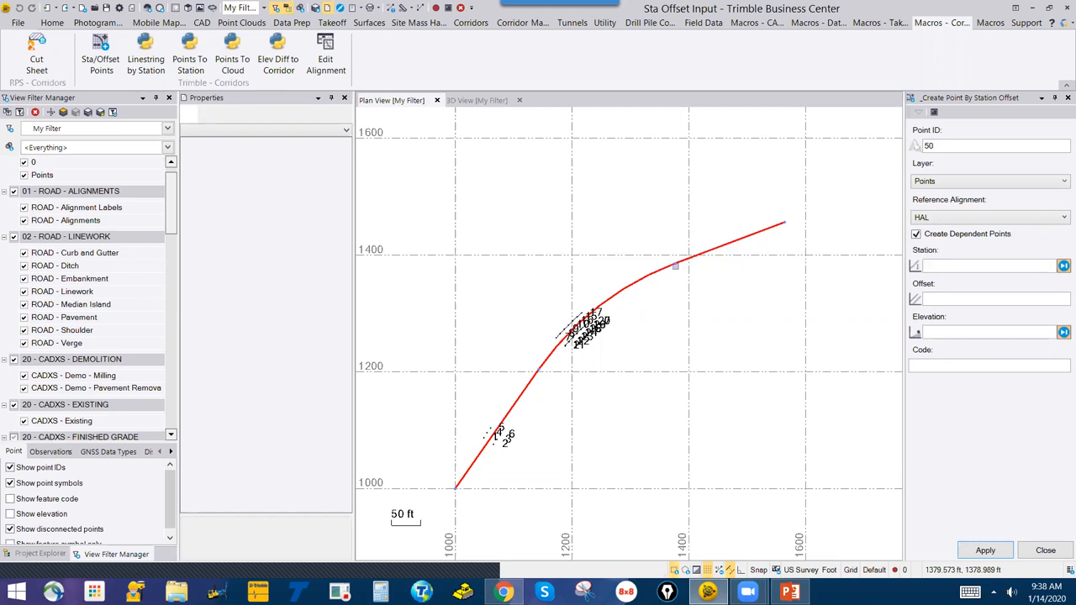
# Create point 50 at station 6+85 with offset 20, elevation 100 and code Right
pyautogui.scroll(1, 587, 341)
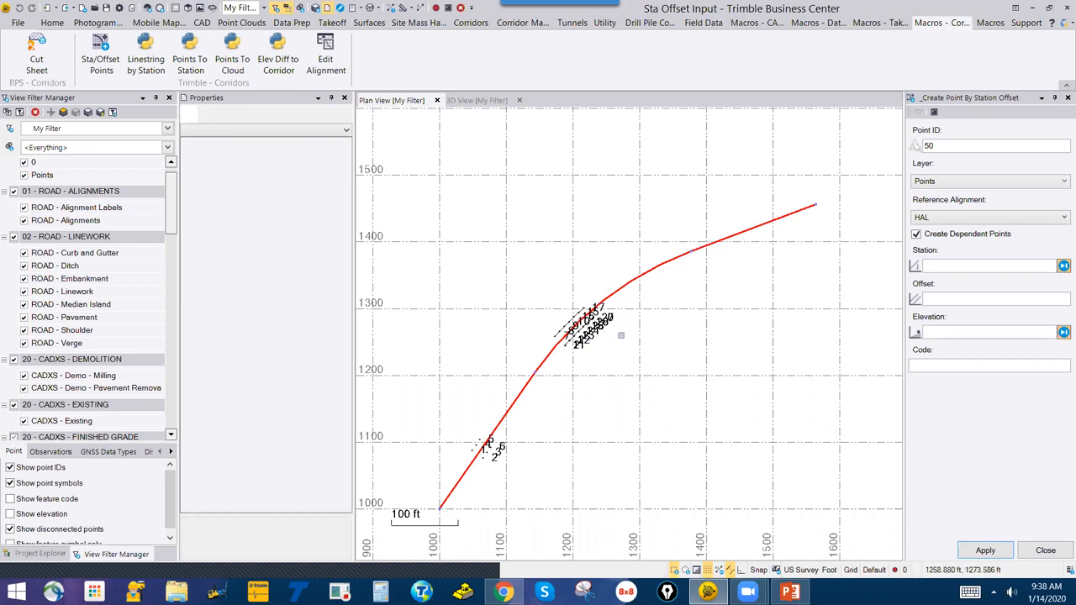
pyautogui.click(712, 292)
pyautogui.click(983, 269)
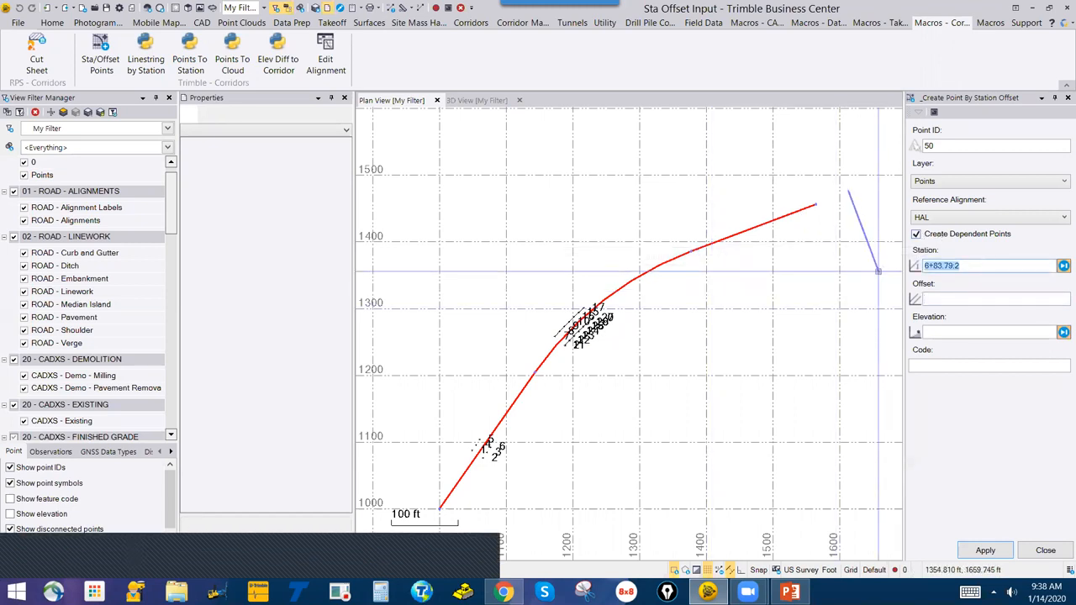
pyautogui.write('685')
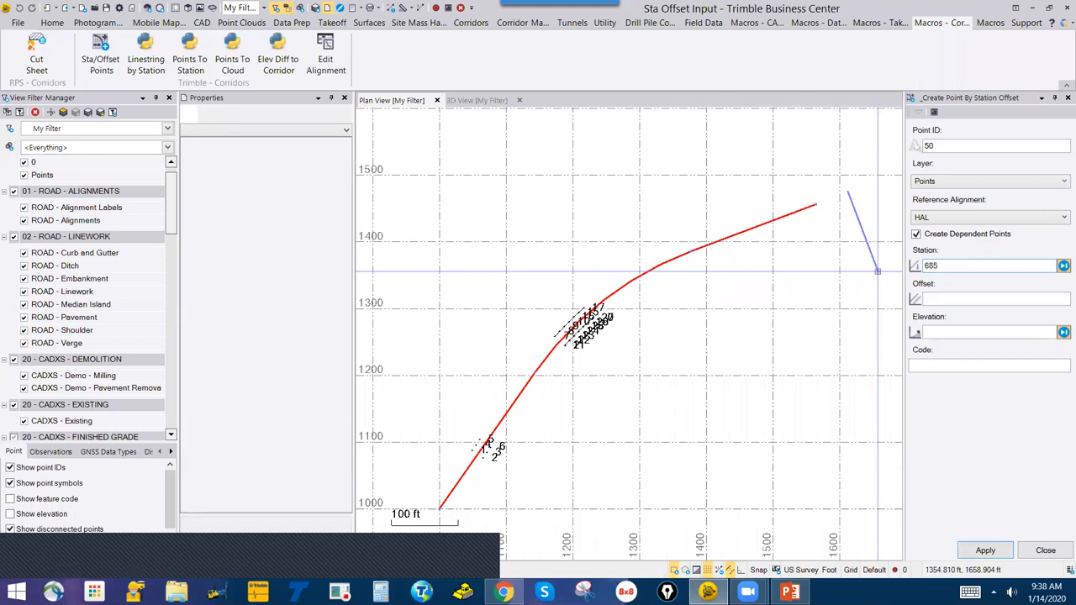
pyautogui.press('Tab')
pyautogui.write('20')
pyautogui.press('Tab')
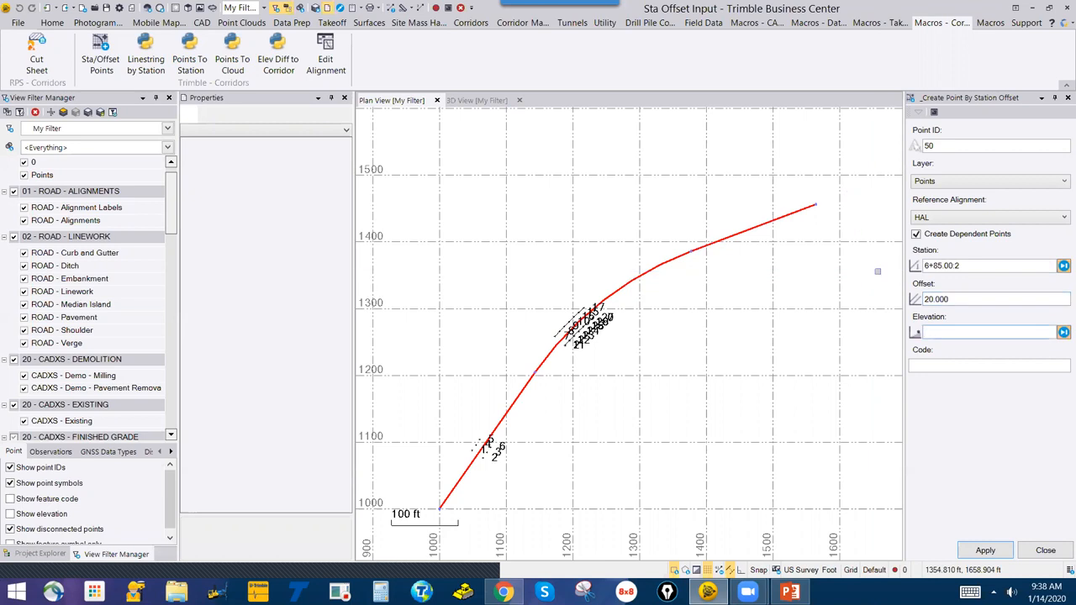
pyautogui.write('100')
pyautogui.press('Tab')
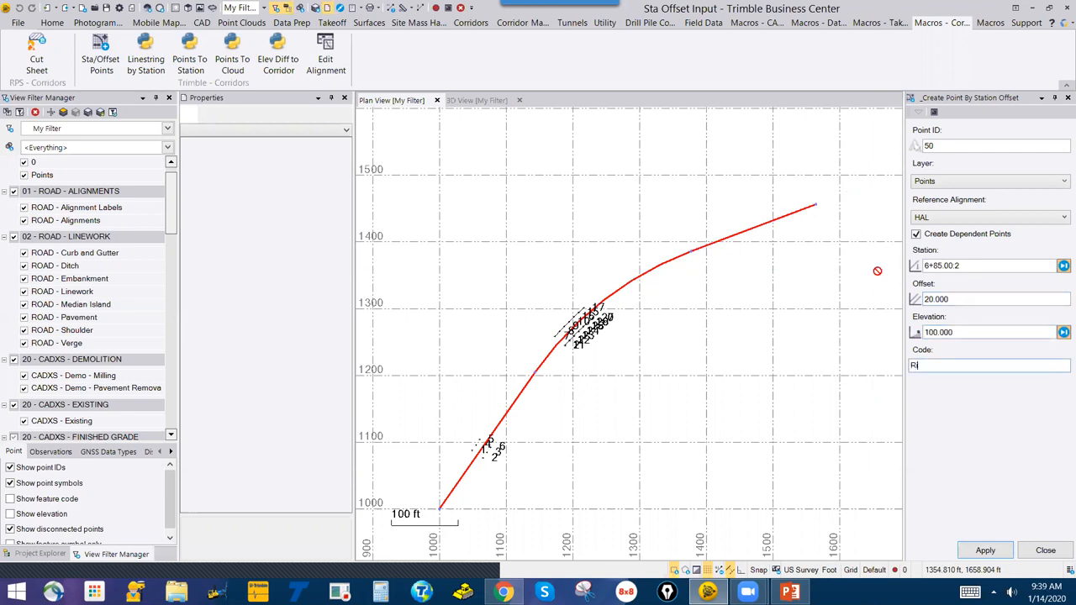
pyautogui.click(988, 551)
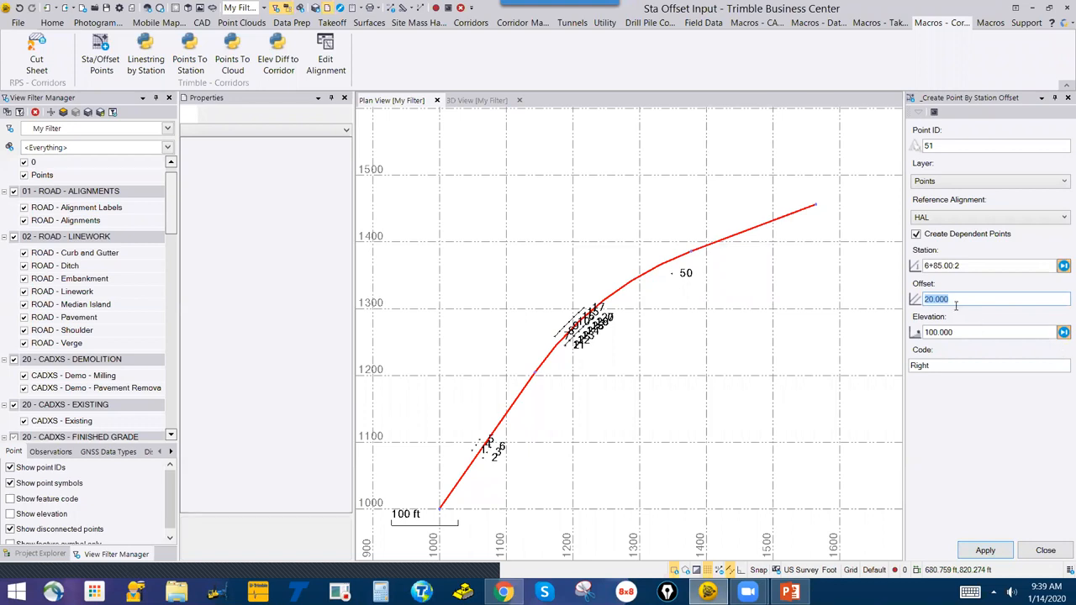
# Create point 51 at station 6+95 with the same offset of 20, elevation and code
pyautogui.click(995, 267)
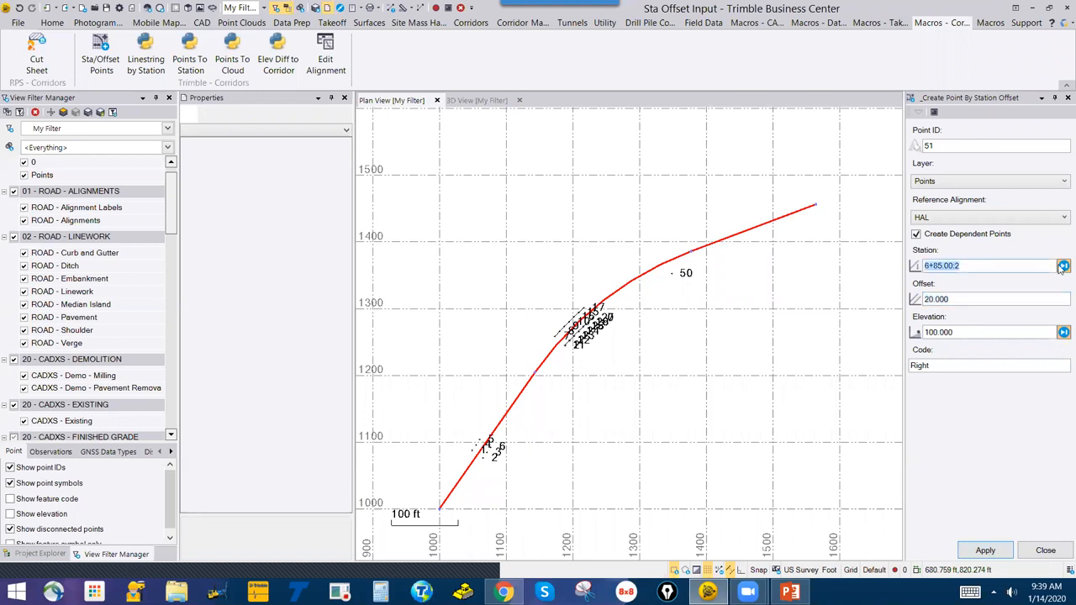
pyautogui.click(994, 264)
pyautogui.moveTo(994, 264); pyautogui.dragTo(910, 270)
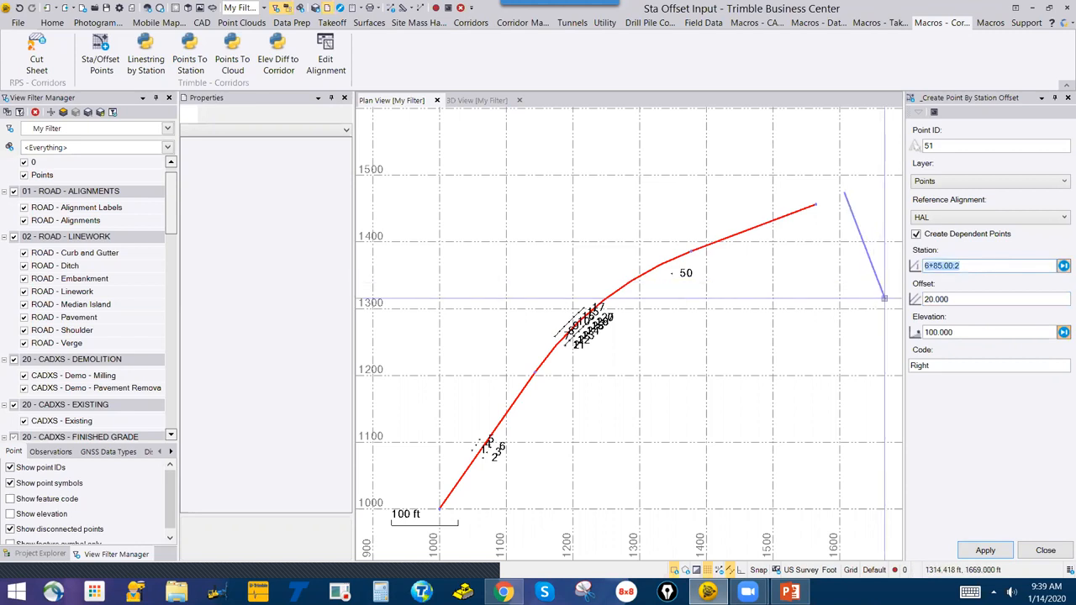
pyautogui.write('6+')
pyautogui.write('95')
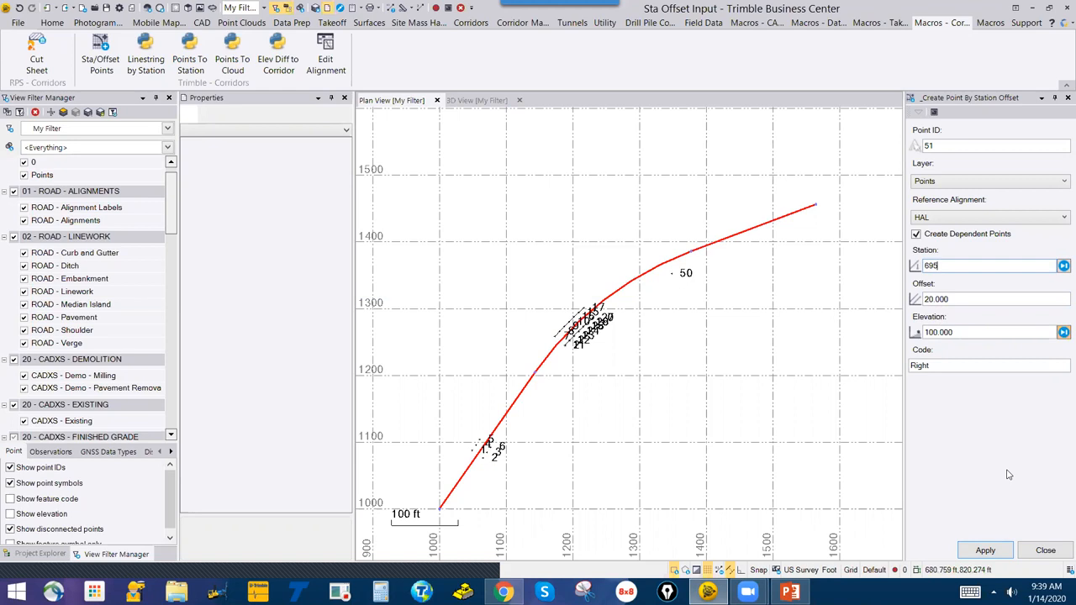
pyautogui.click(999, 551)
pyautogui.scroll(5, 702, 258)
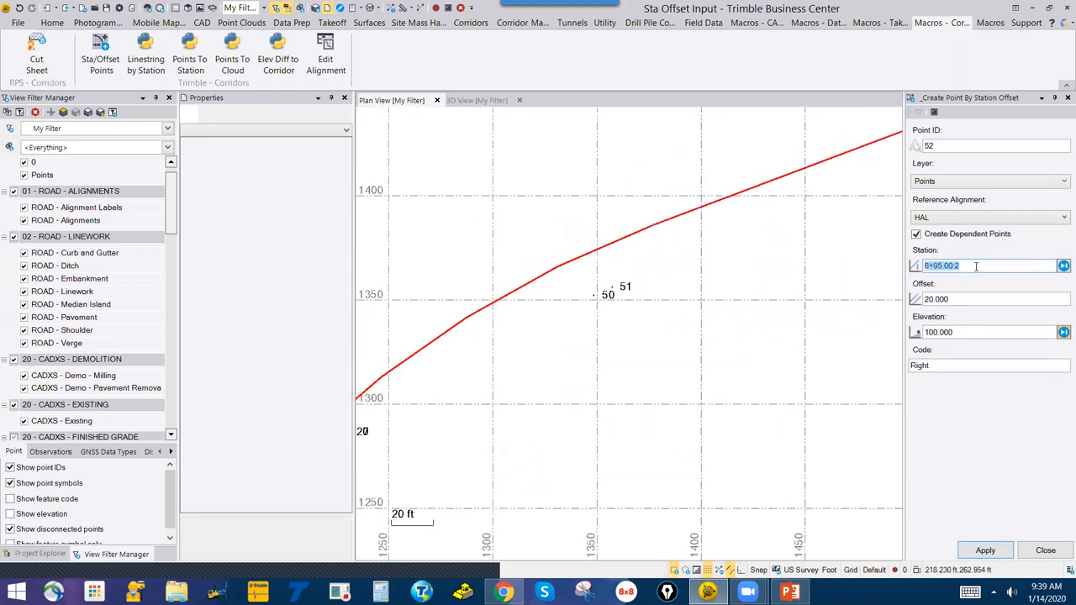
# Add points 52 and 53 at stations 7+05 and 7+15, keeping the offset of 20
pyautogui.write('7+')
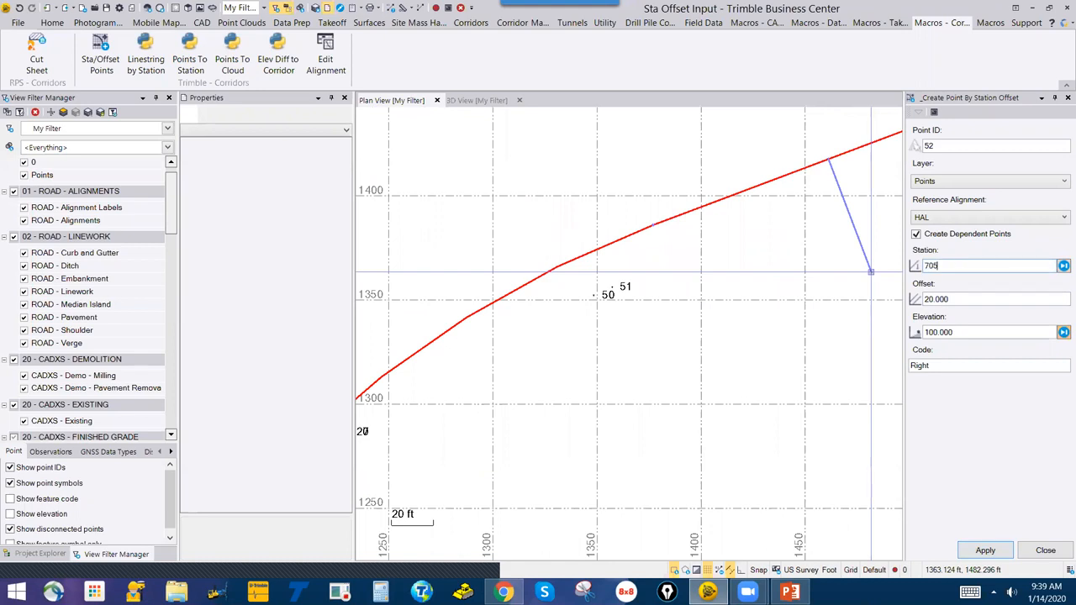
pyautogui.write('05')
pyautogui.click(986, 550)
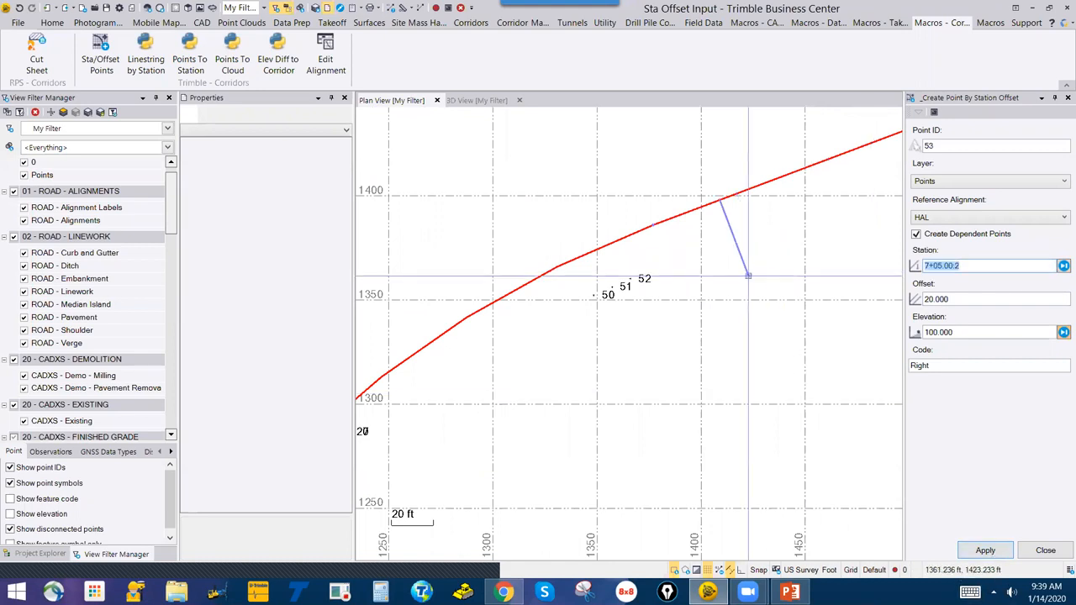
pyautogui.write('715')
pyautogui.click(985, 550)
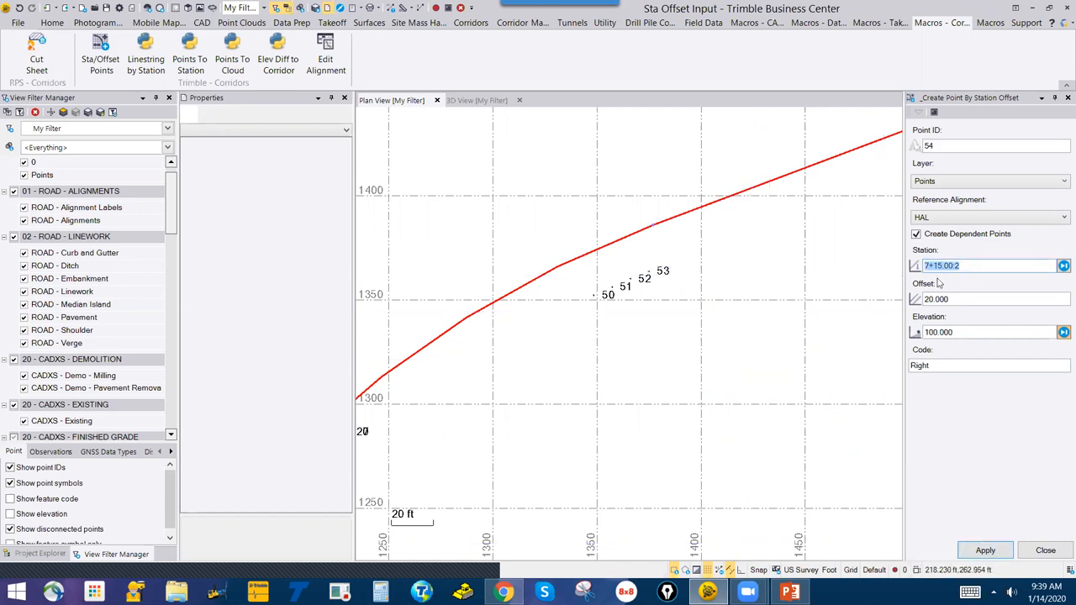
# Create point 54 on the opposite side of the alignment at station 6+95 with offset -20 and code Left
pyautogui.write('6+')
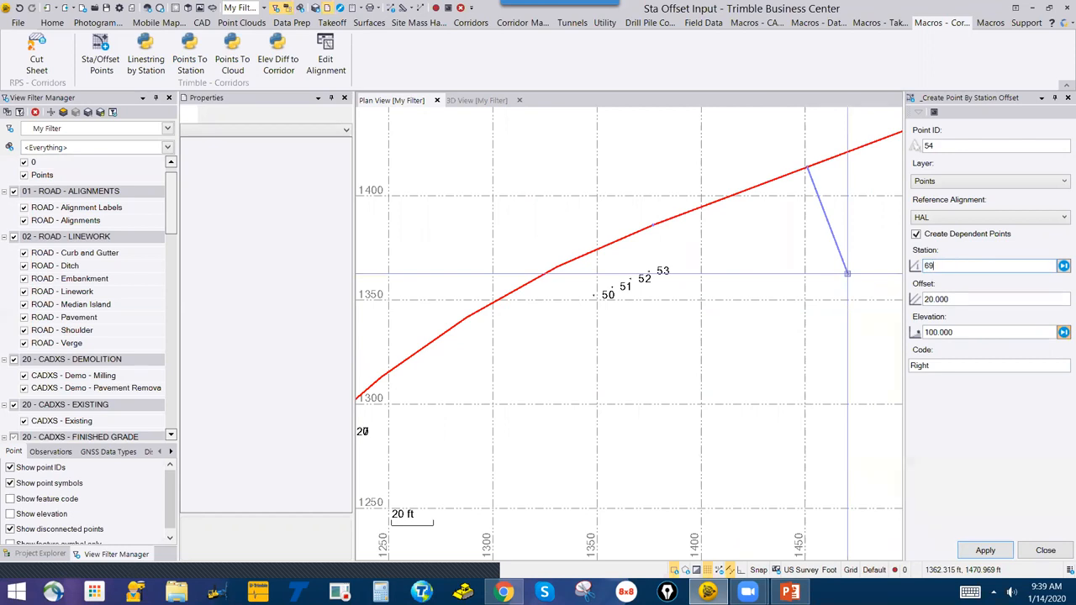
pyautogui.write('95')
pyautogui.press('Tab')
pyautogui.write('-20')
pyautogui.press('Tab')
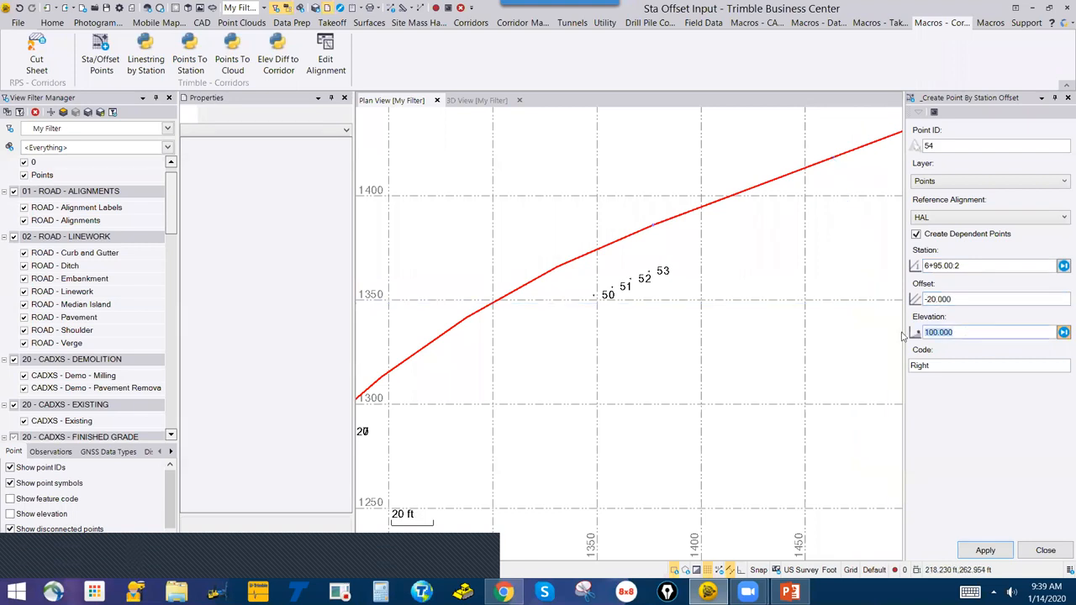
pyautogui.press('Tab')
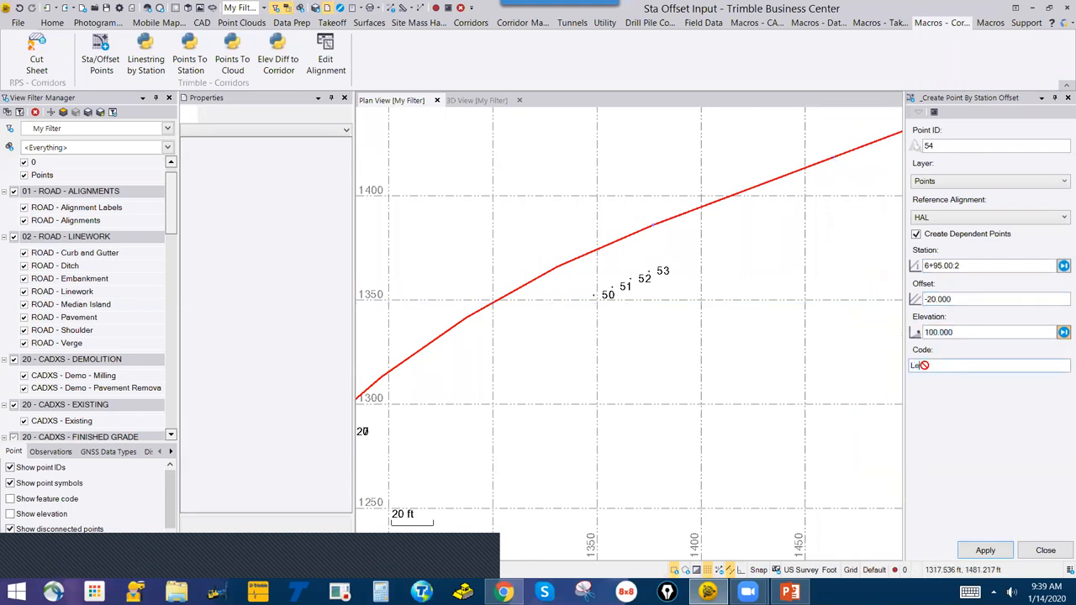
pyautogui.write('Left')
pyautogui.press('Return')
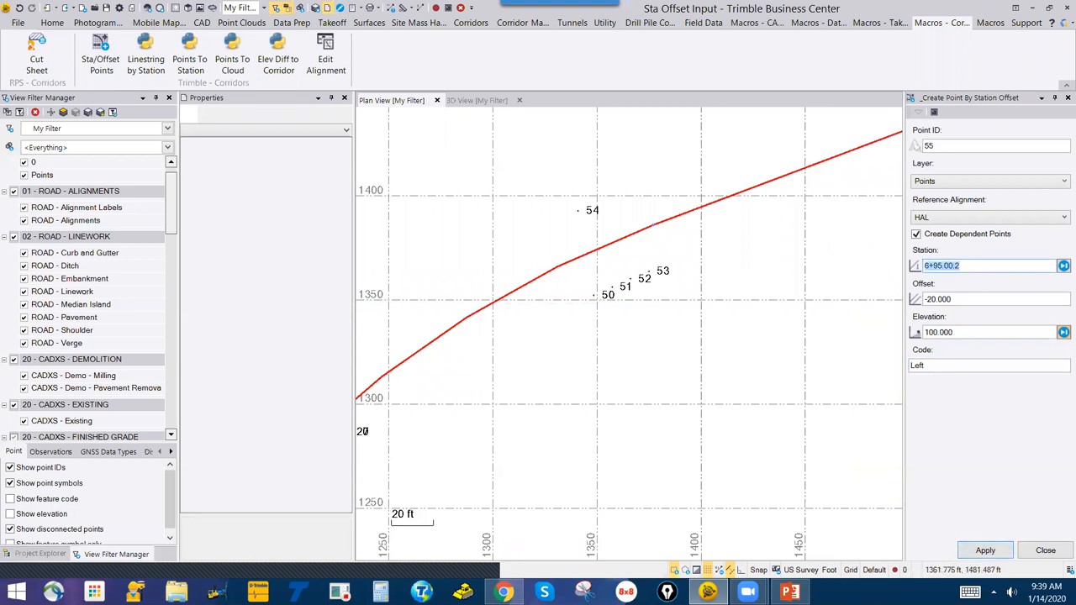
# Add points 55, 56 and 57 at stations 6+85, 7+05 and 7+15 with offset -20, and finish point creation
pyautogui.write('685')
pyautogui.click(986, 551)
pyautogui.write('7+0')
pyautogui.write('5')
pyautogui.click(985, 551)
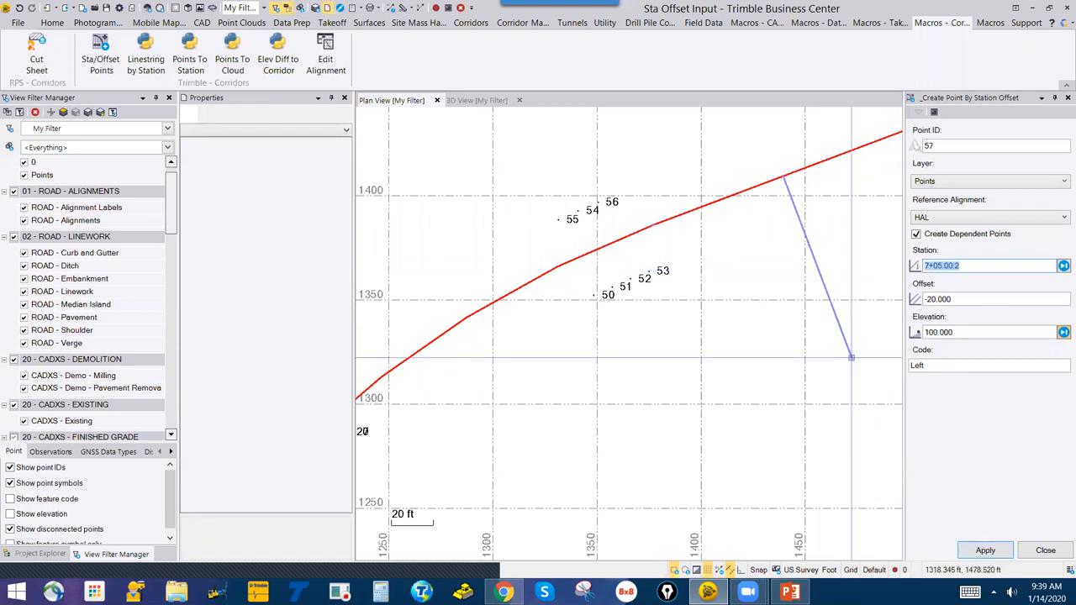
pyautogui.write('7+')
pyautogui.write('15')
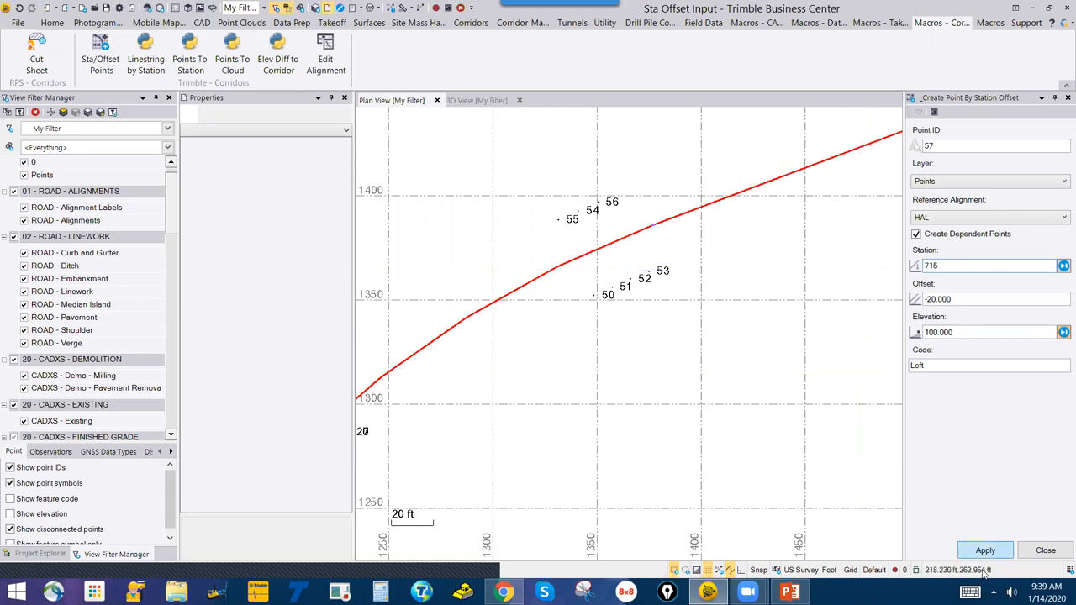
pyautogui.click(974, 548)
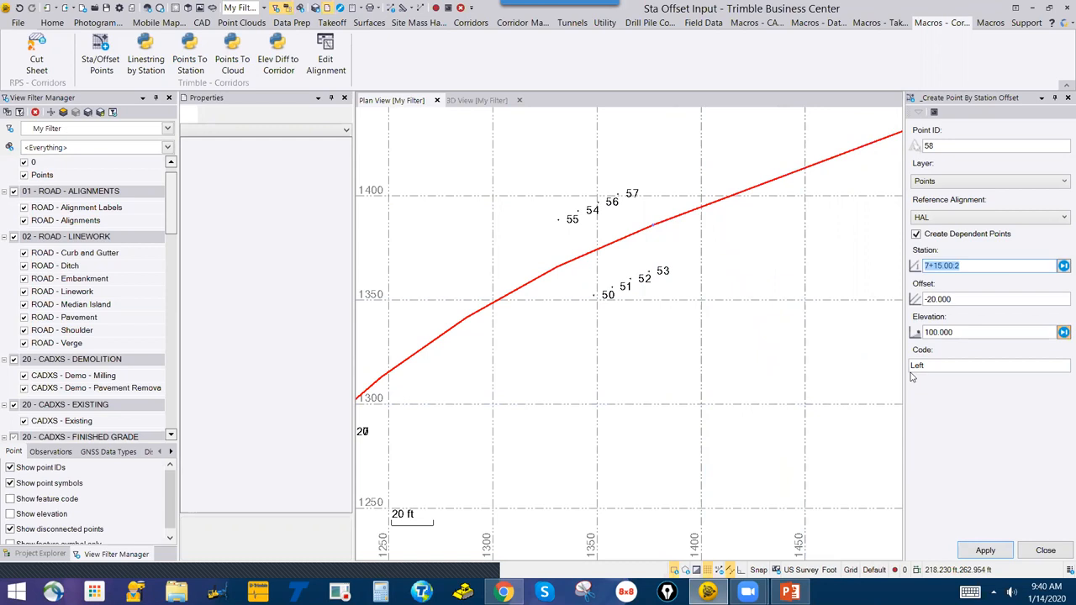
pyautogui.click(1047, 550)
# Create linestrings by station through points 50 to 57 along HAL, using a maximum segment length of 17
pyautogui.scroll(2, 746, 213)
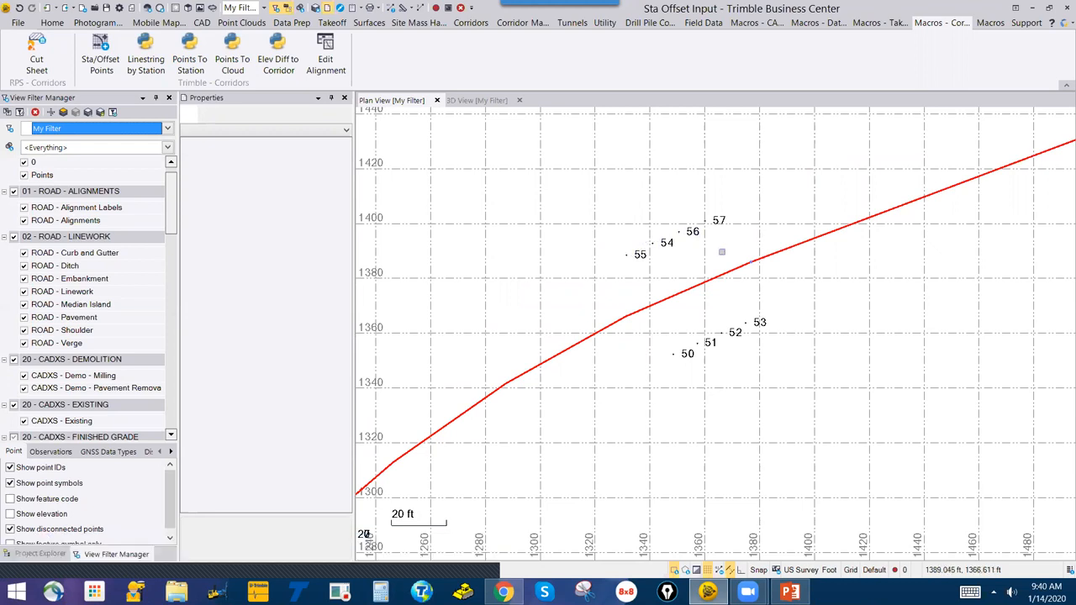
pyautogui.click(145, 55)
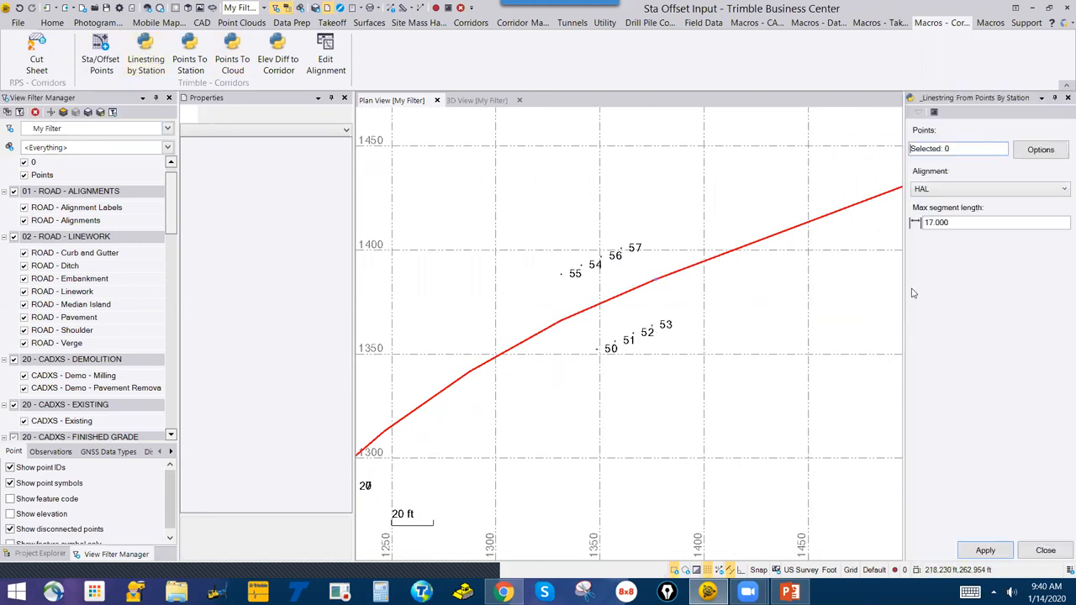
pyautogui.moveTo(652, 264); pyautogui.dragTo(486, 216)
pyautogui.click(575, 274)
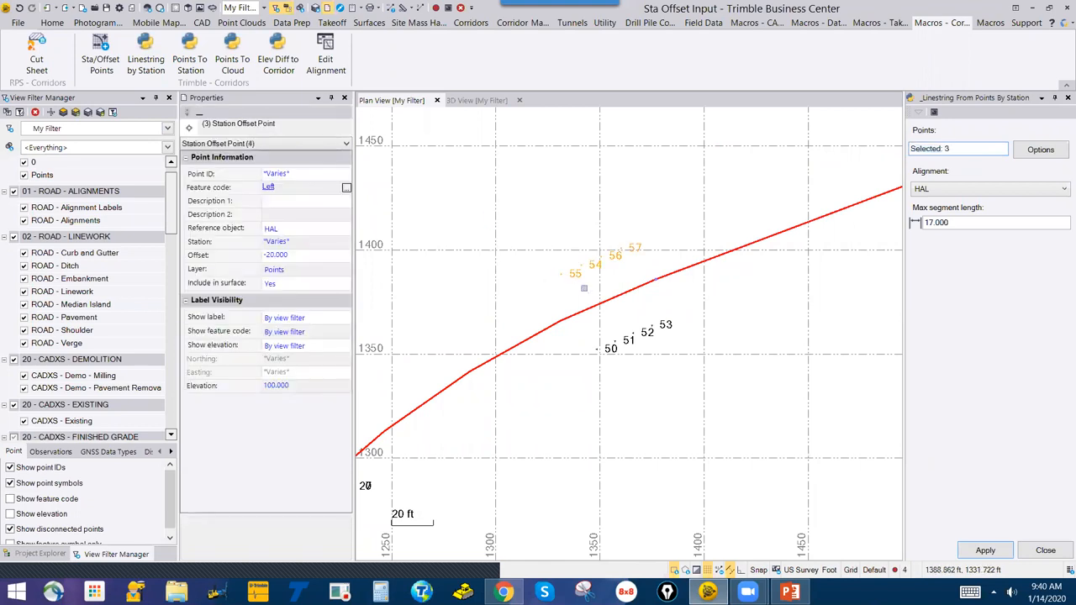
pyautogui.moveTo(722, 396); pyautogui.dragTo(594, 312)
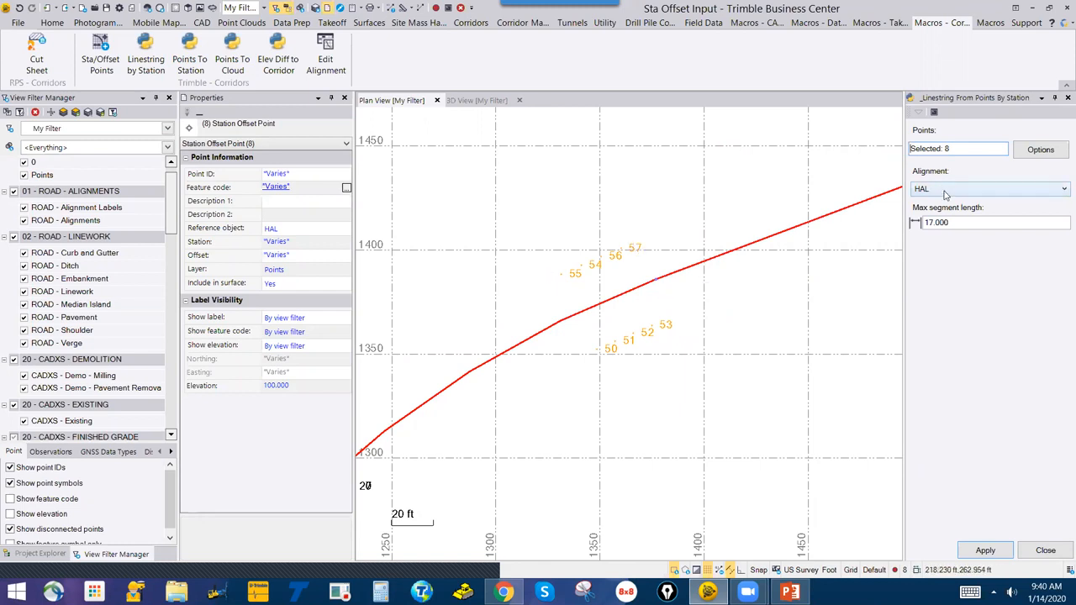
pyautogui.click(960, 223)
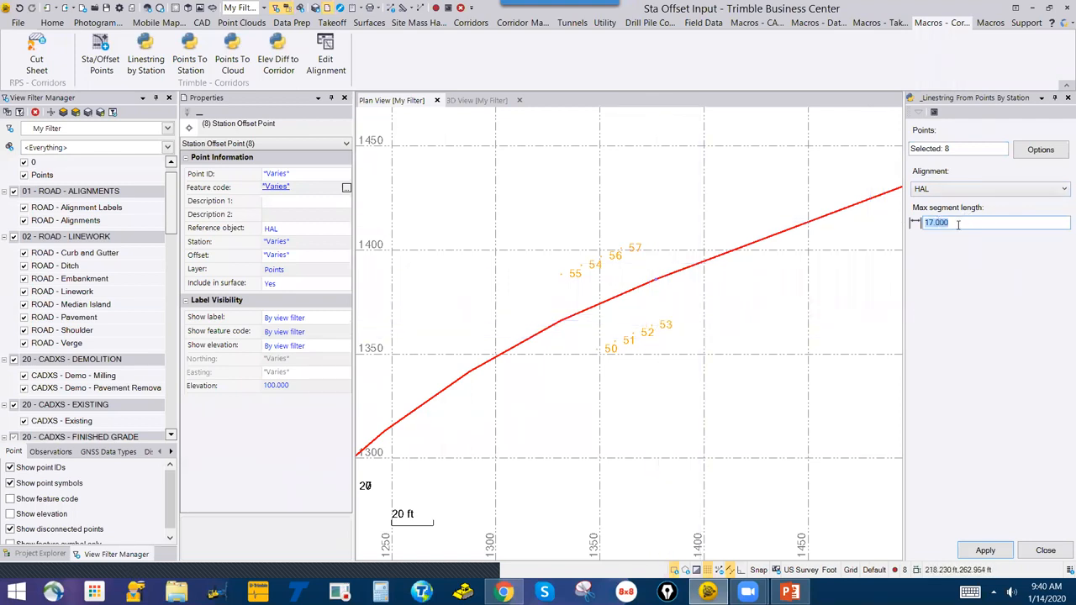
pyautogui.click(986, 552)
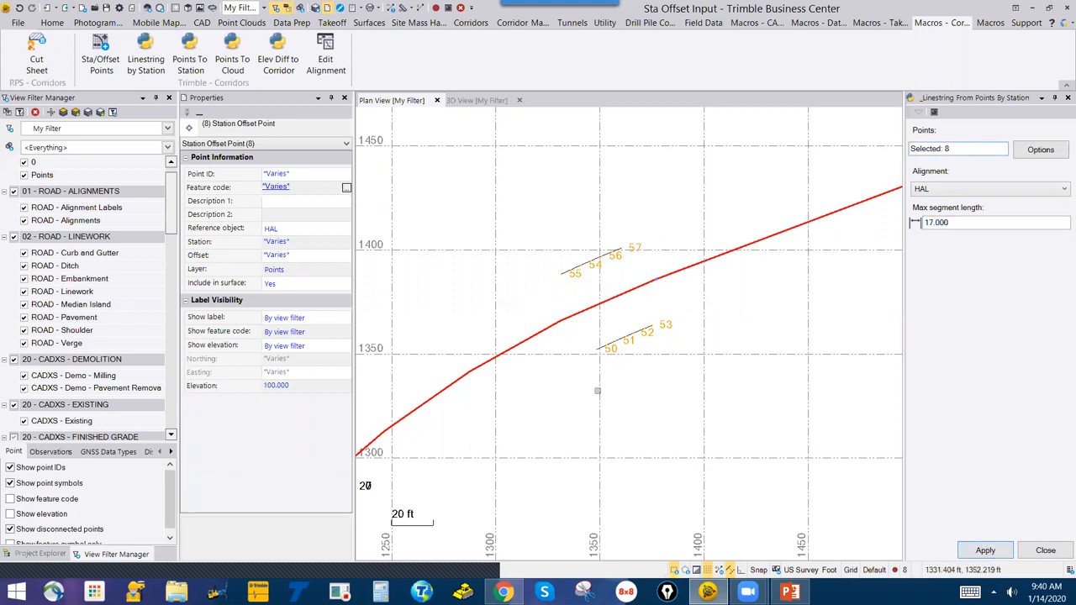
pyautogui.scroll(3, 623, 348)
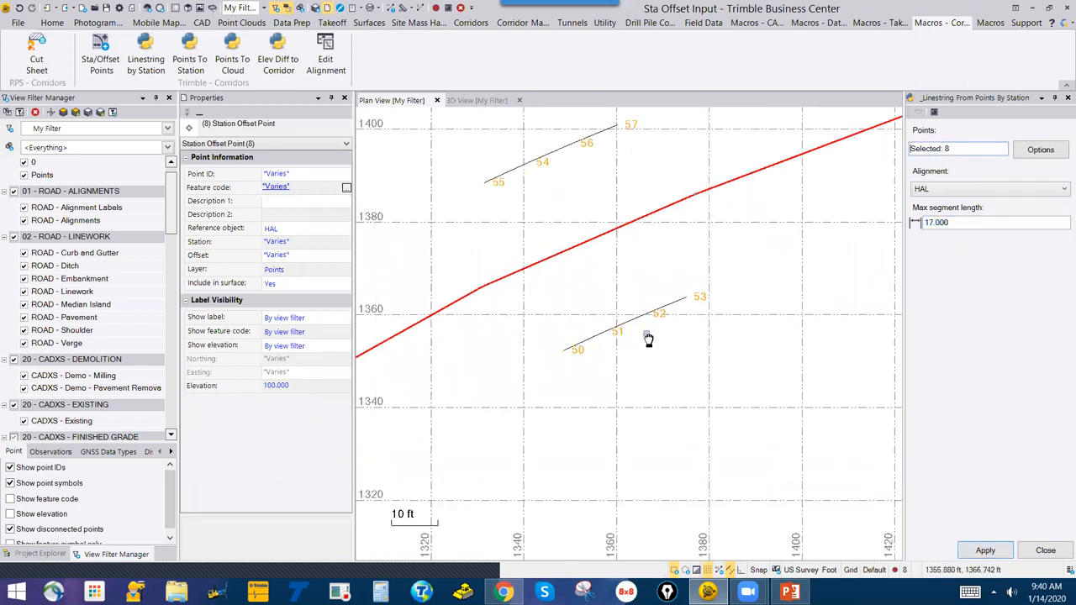
pyautogui.moveTo(648, 340); pyautogui.dragTo(668, 408, button='middle')
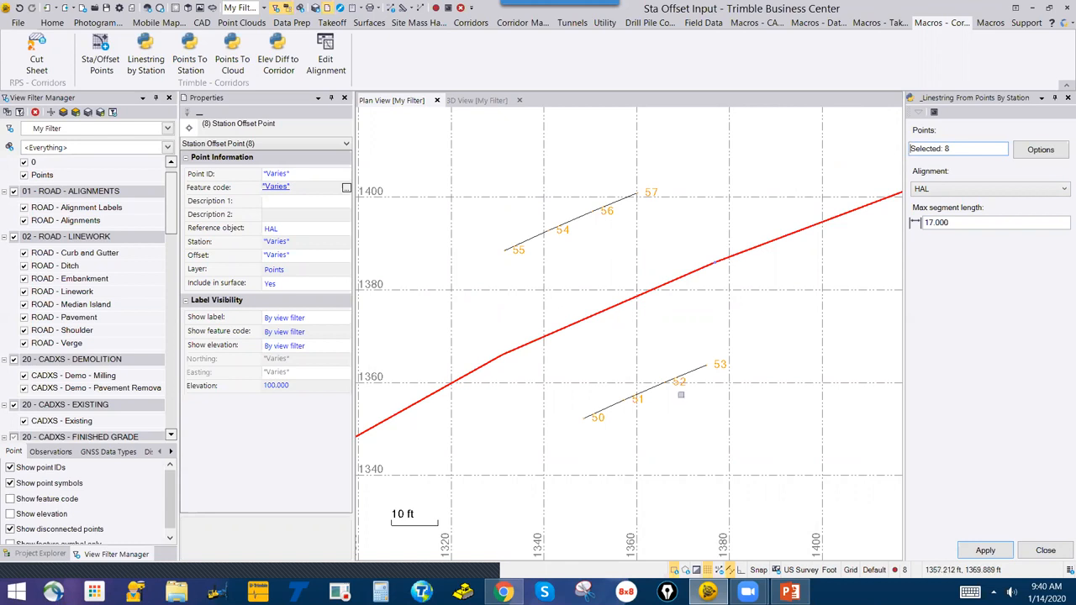
pyautogui.click(1047, 550)
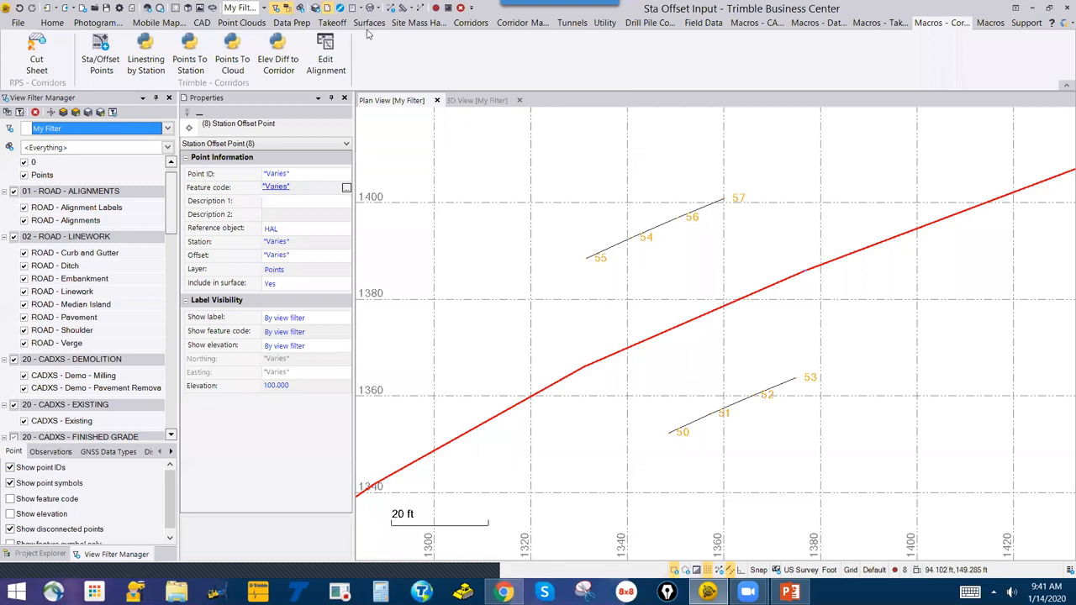
# Try to move the HAL alignment from 1376.660, 1368.009 to 1388.458, 1360.656 with 3D move disabled
pyautogui.click(202, 23)
pyautogui.click(560, 54)
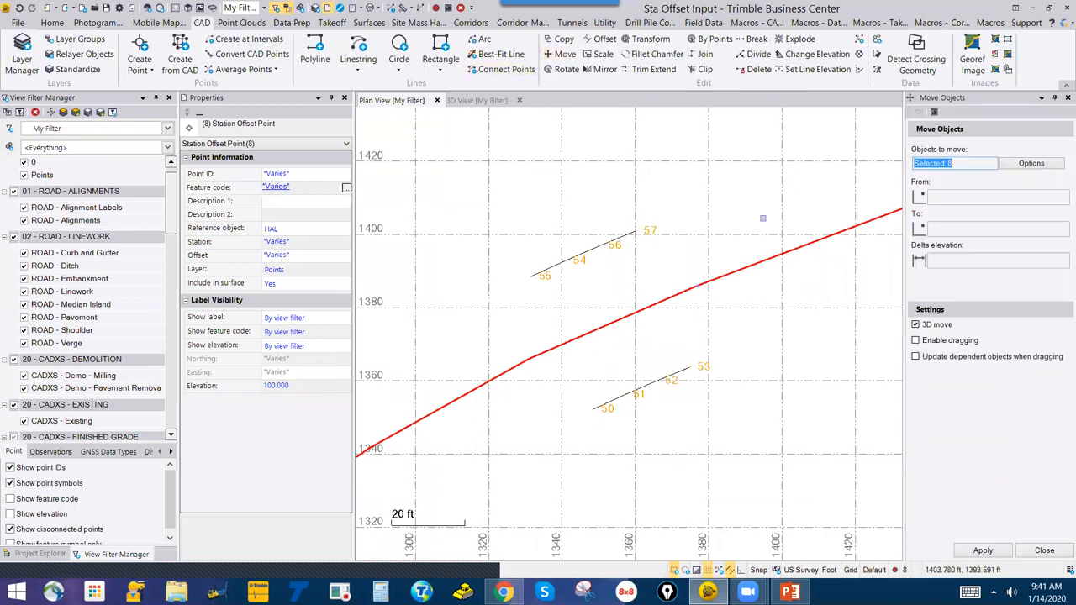
pyautogui.click(955, 195)
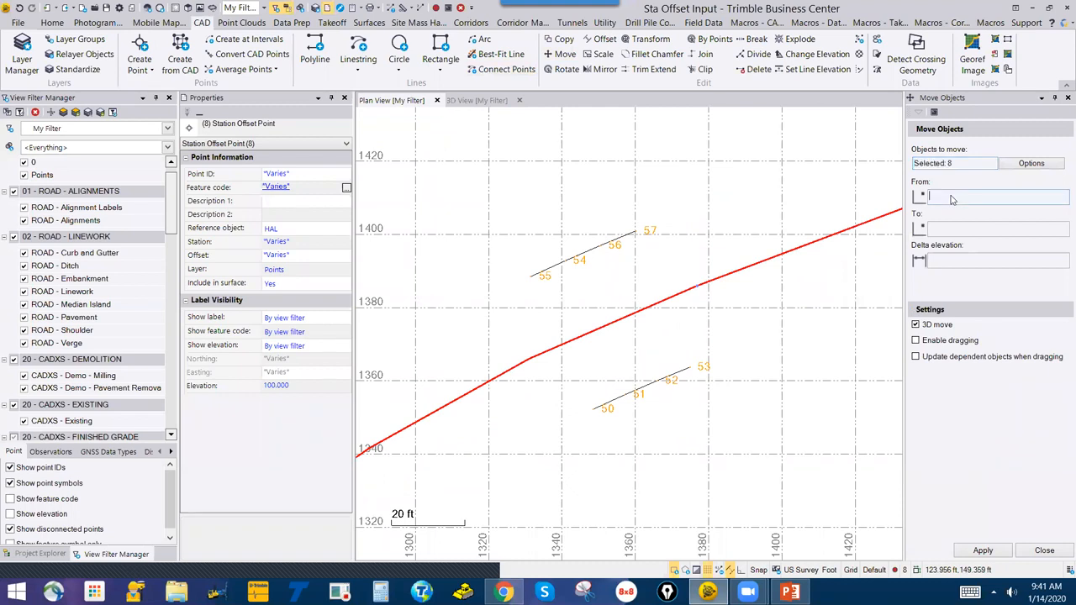
pyautogui.click(686, 286)
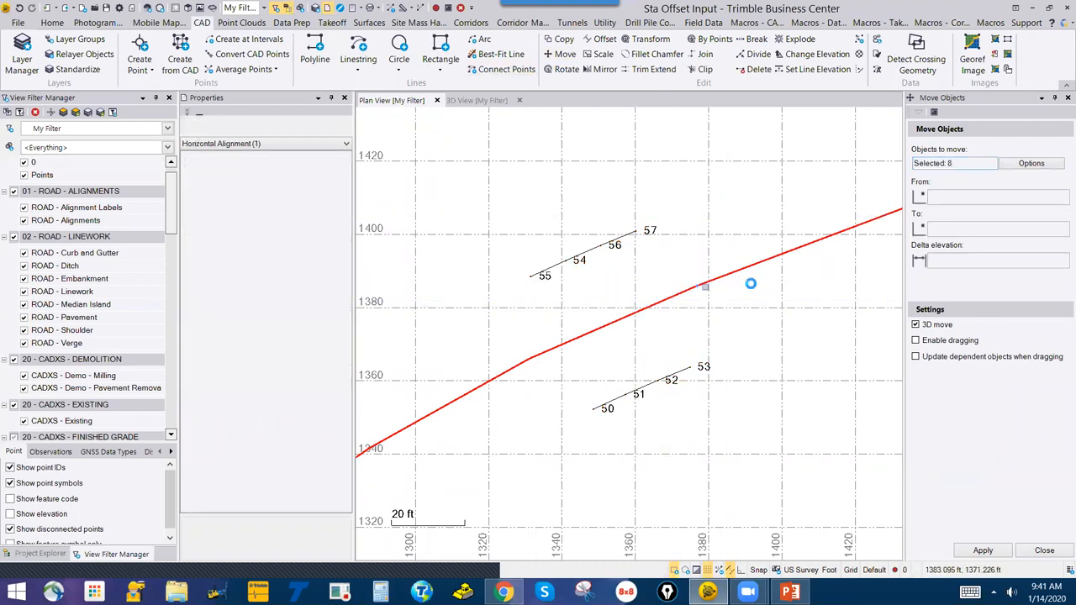
pyautogui.click(663, 312)
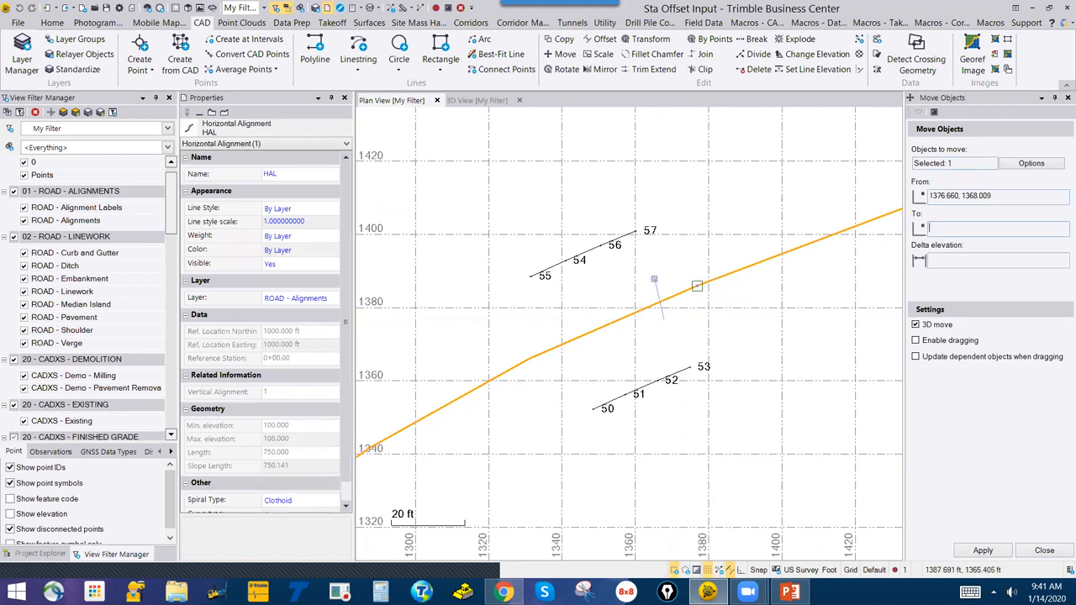
pyautogui.click(639, 276)
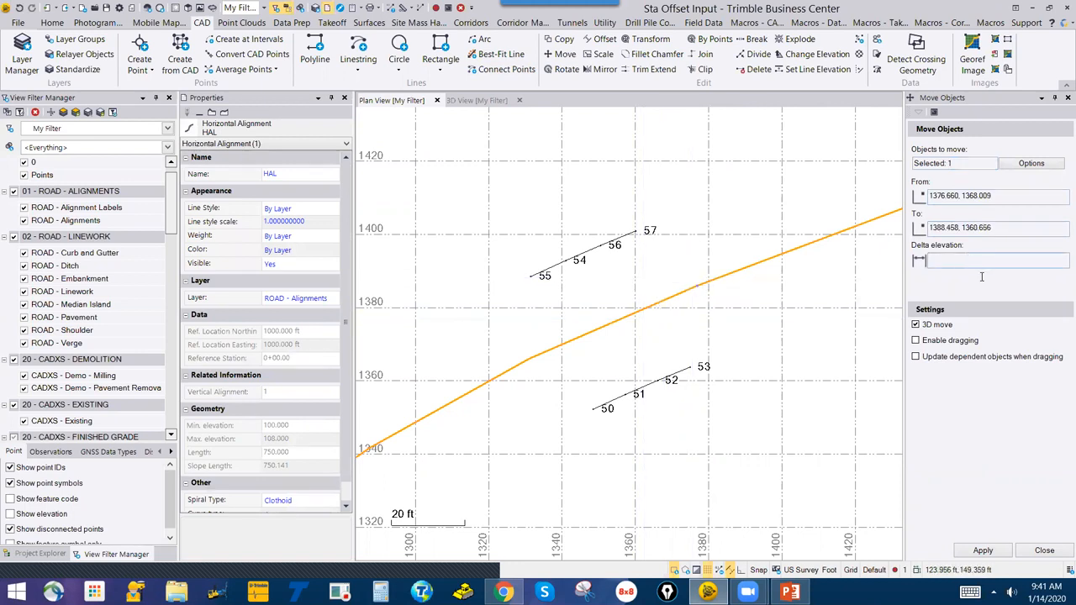
pyautogui.click(986, 551)
pyautogui.click(965, 263)
pyautogui.click(915, 325)
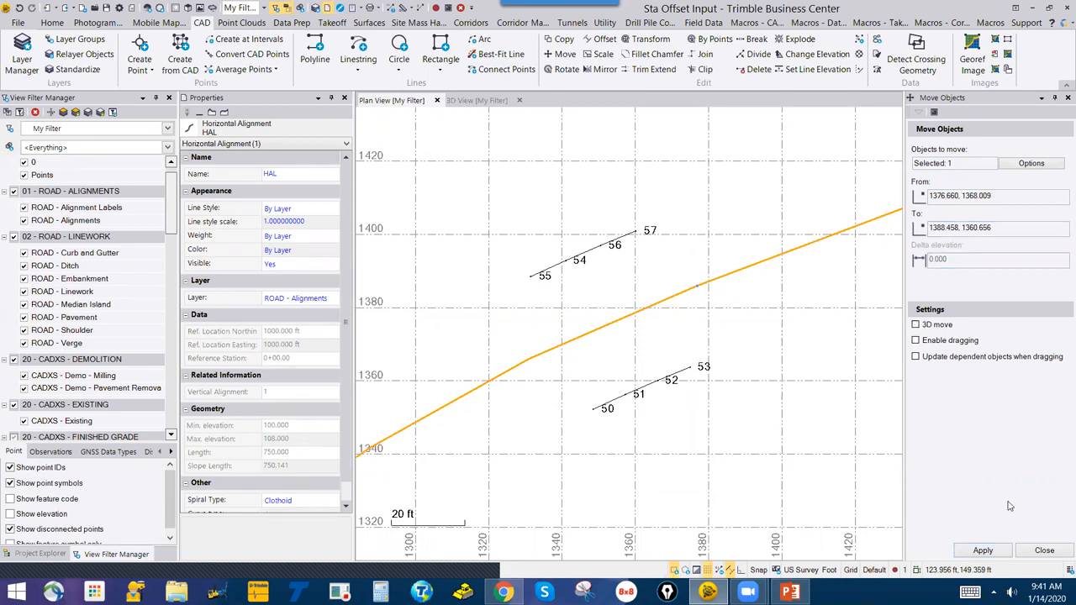
pyautogui.click(982, 550)
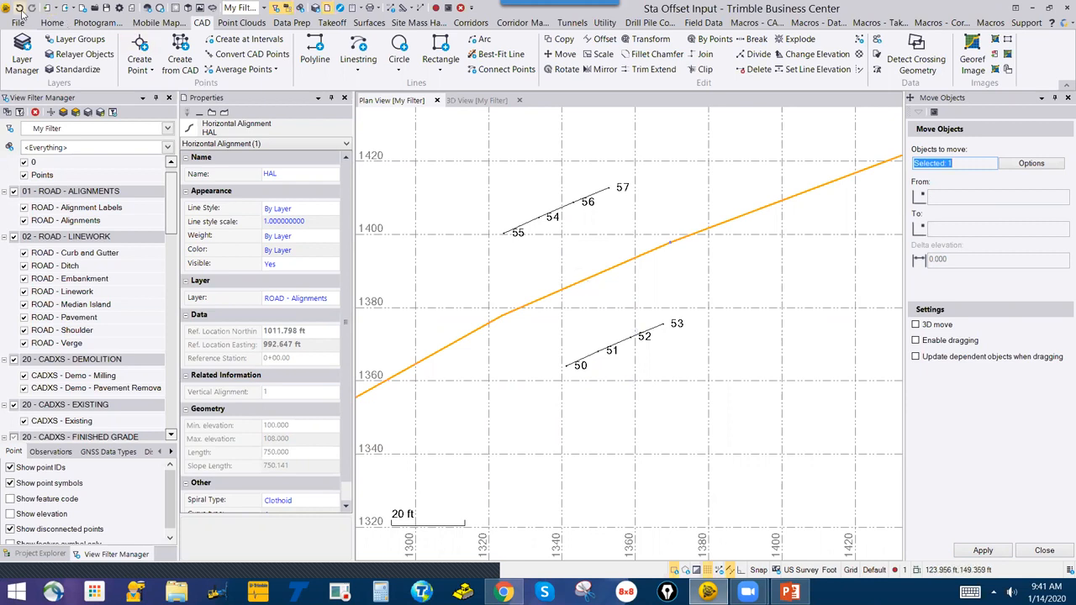
# Undo the alignment move and close the Move Objects command
pyautogui.click(20, 7)
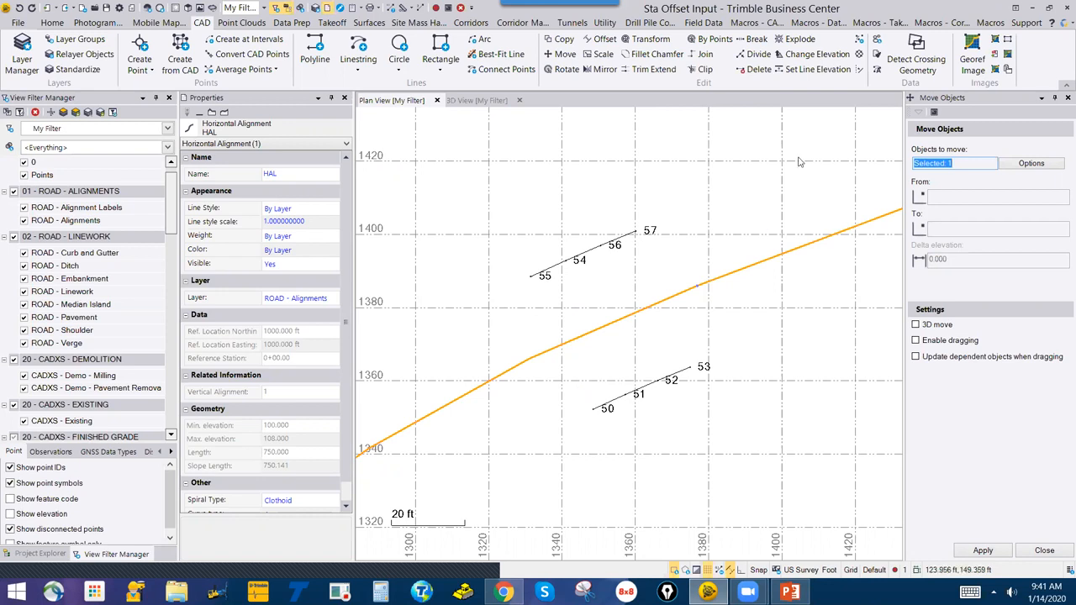
pyautogui.click(748, 23)
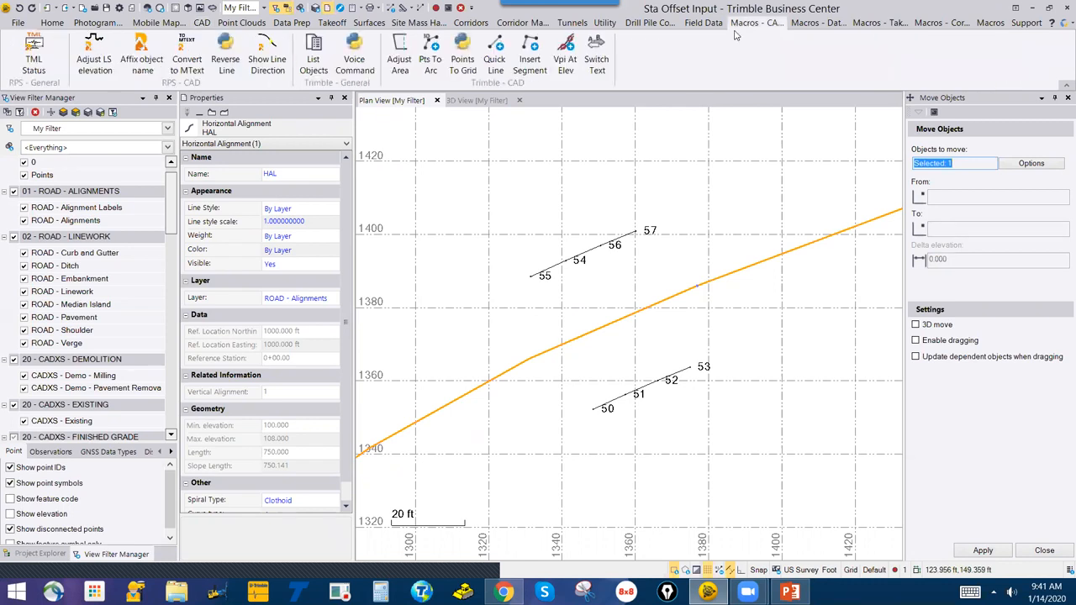
pyautogui.click(942, 24)
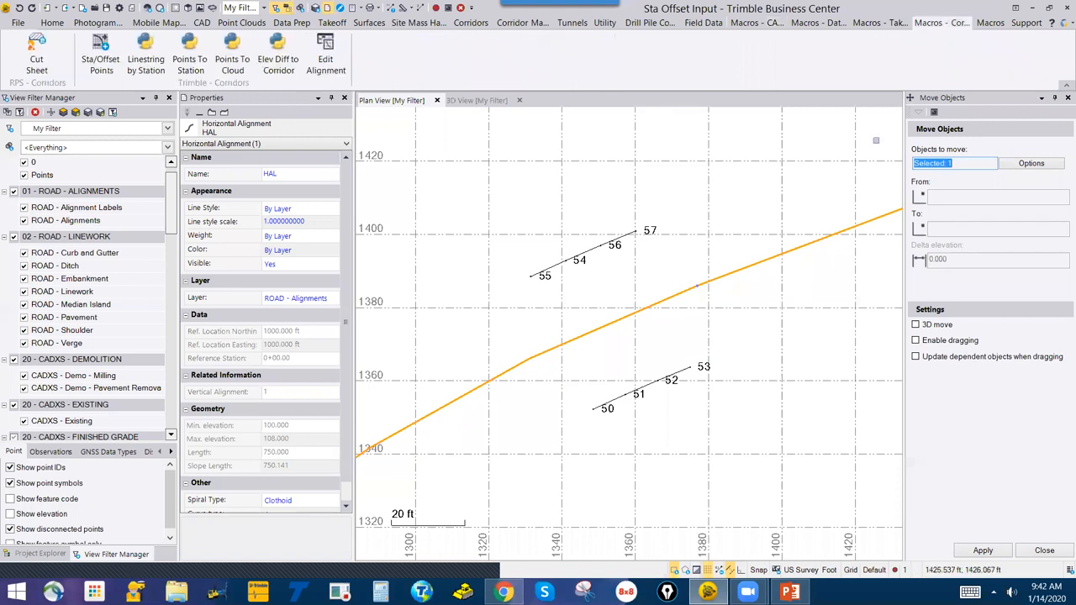
pyautogui.click(1047, 549)
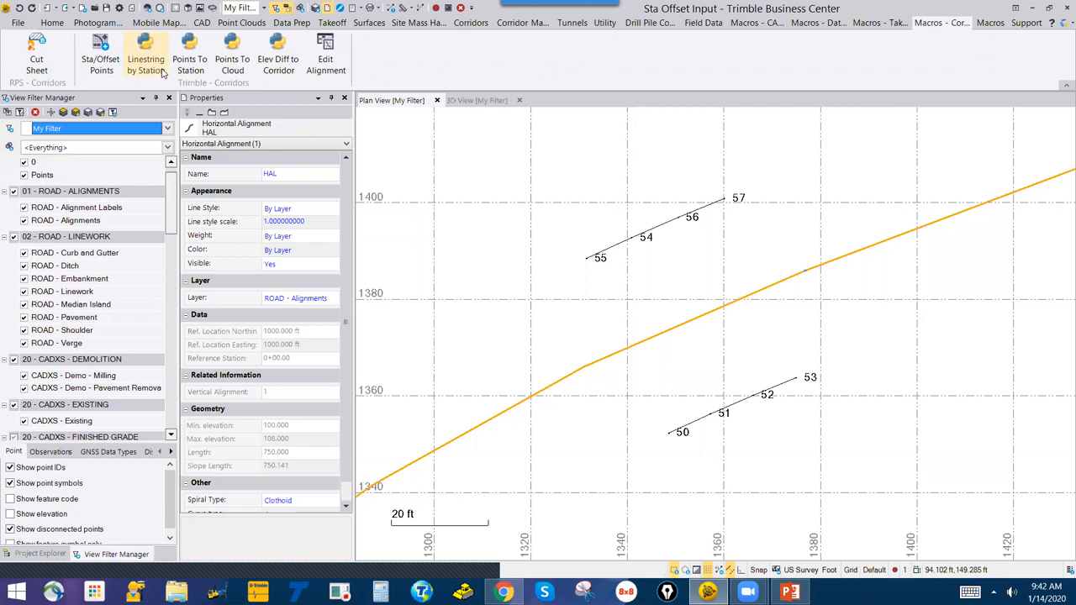
# Create dependent point 58 along HAL at the station of point 50, 6+85, with offset 20, elevation 120 and code Top
pyautogui.click(108, 50)
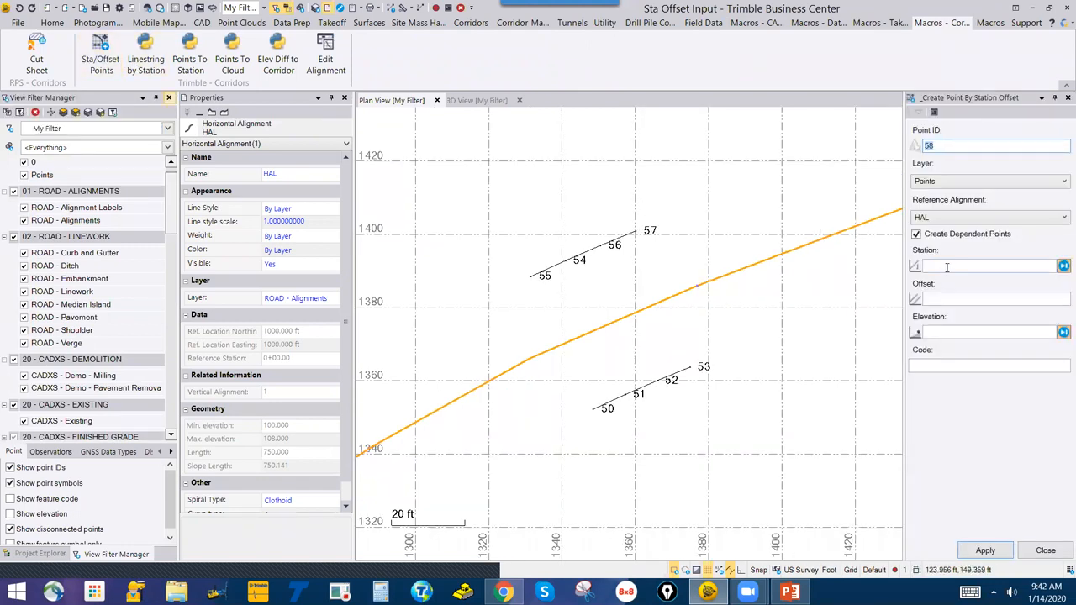
pyautogui.click(594, 408)
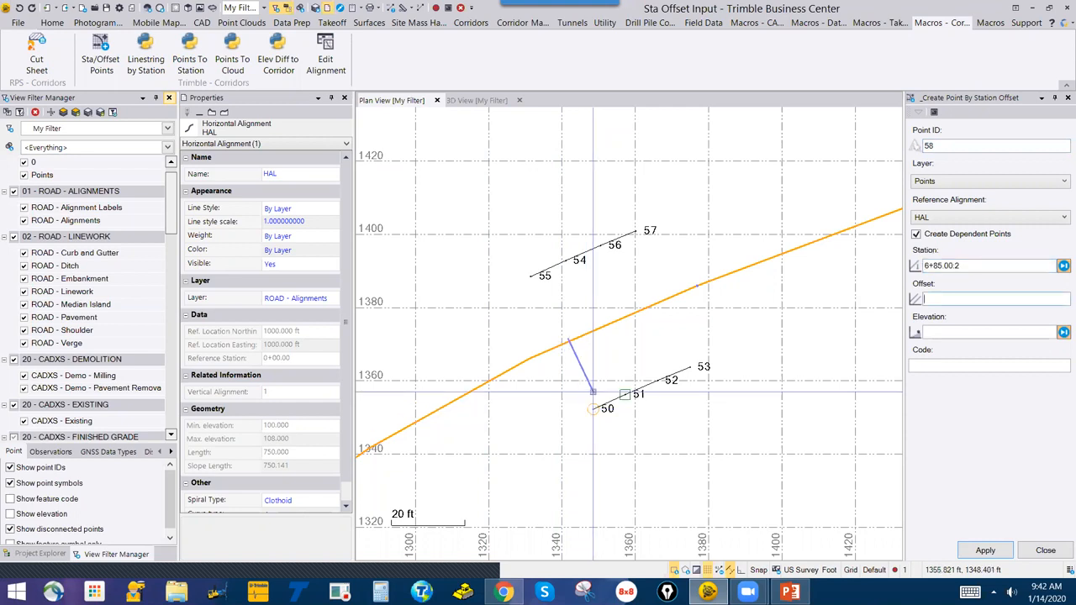
pyautogui.press('Tab')
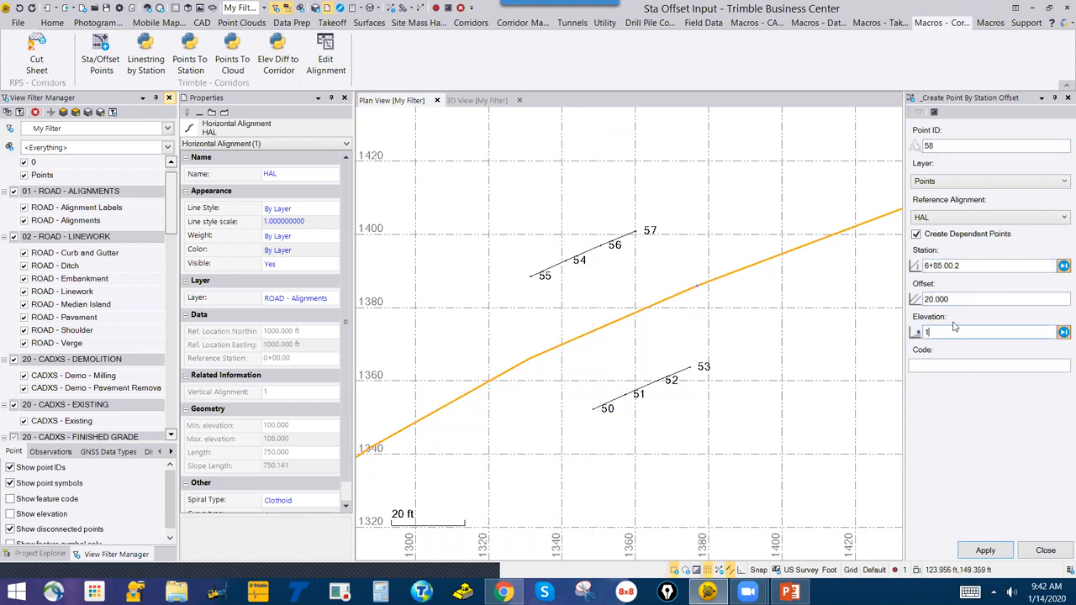
pyautogui.click(957, 368)
pyautogui.click(986, 551)
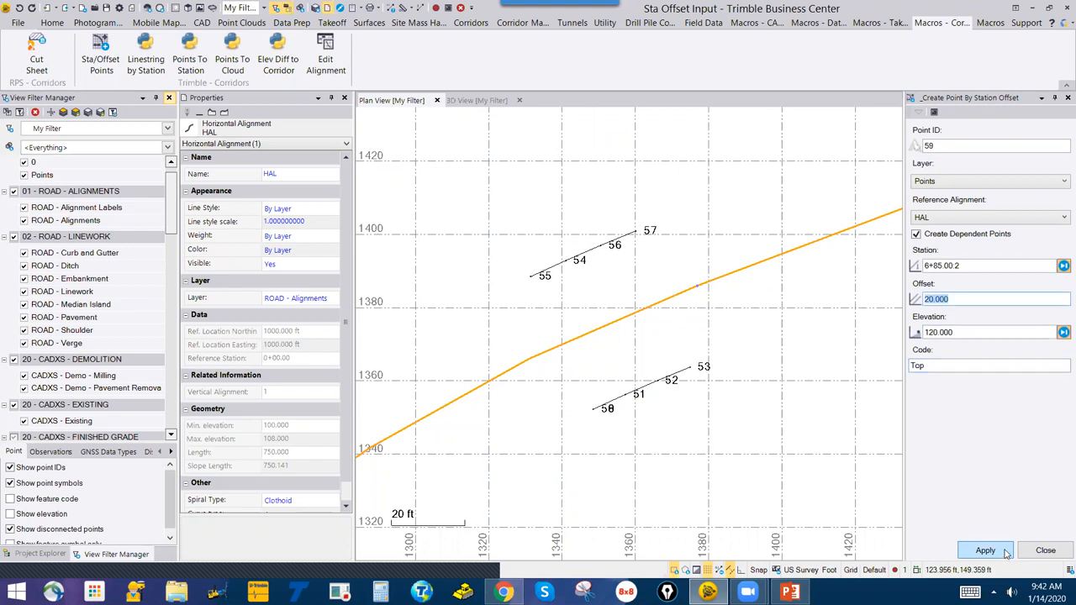
# Add points 59, 60 and 61 at stations 6+95, 7+05 and 7+15, keeping offset 20, elevation 120 and code Top
pyautogui.click(1062, 267)
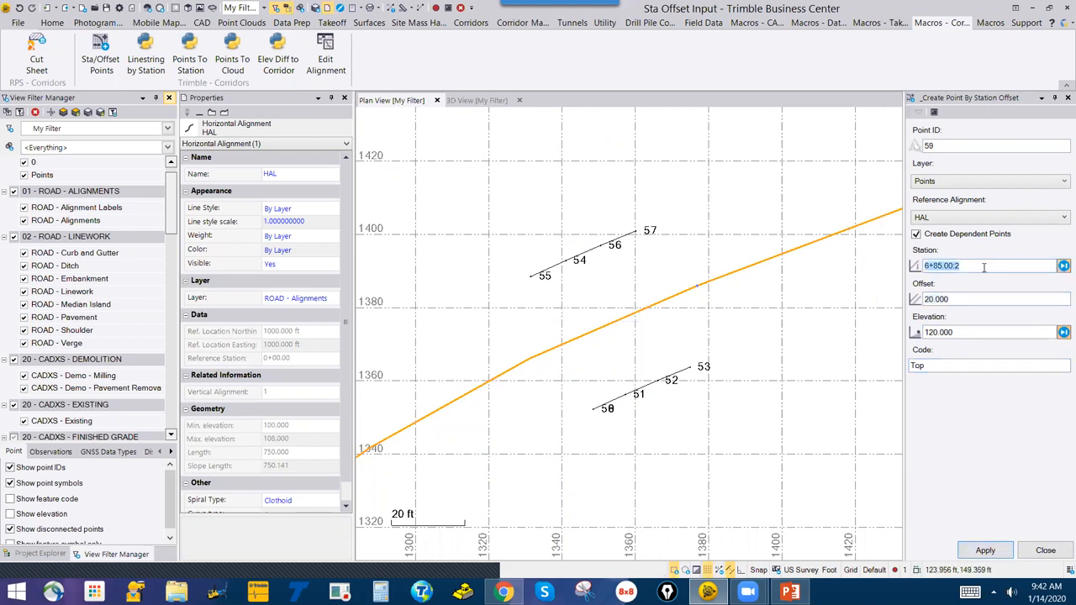
pyautogui.write('6+95')
pyautogui.click(989, 552)
pyautogui.write('7+')
pyautogui.write('05')
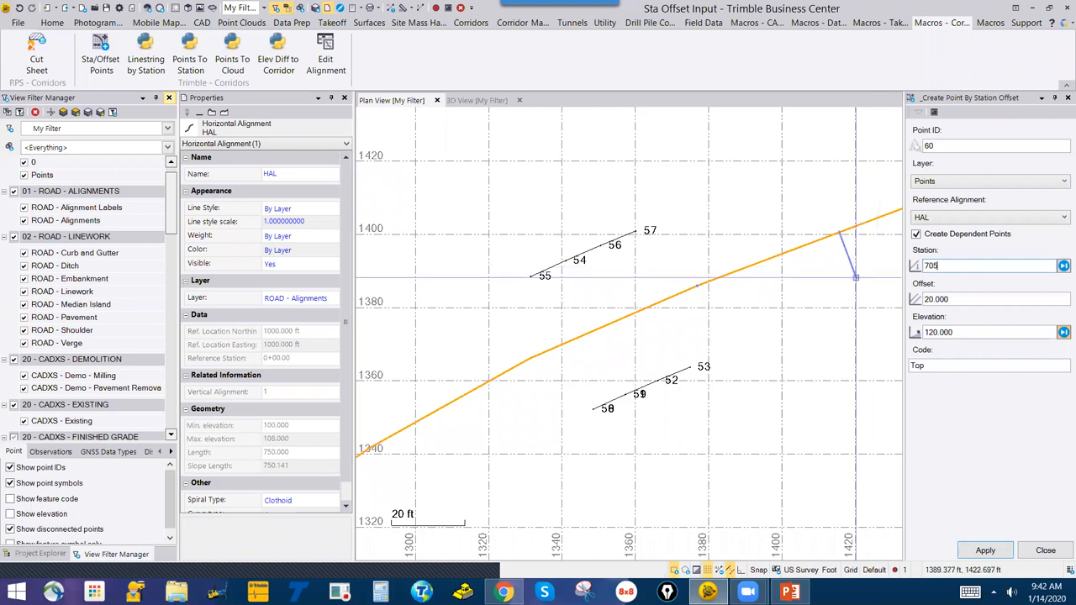
pyautogui.click(986, 551)
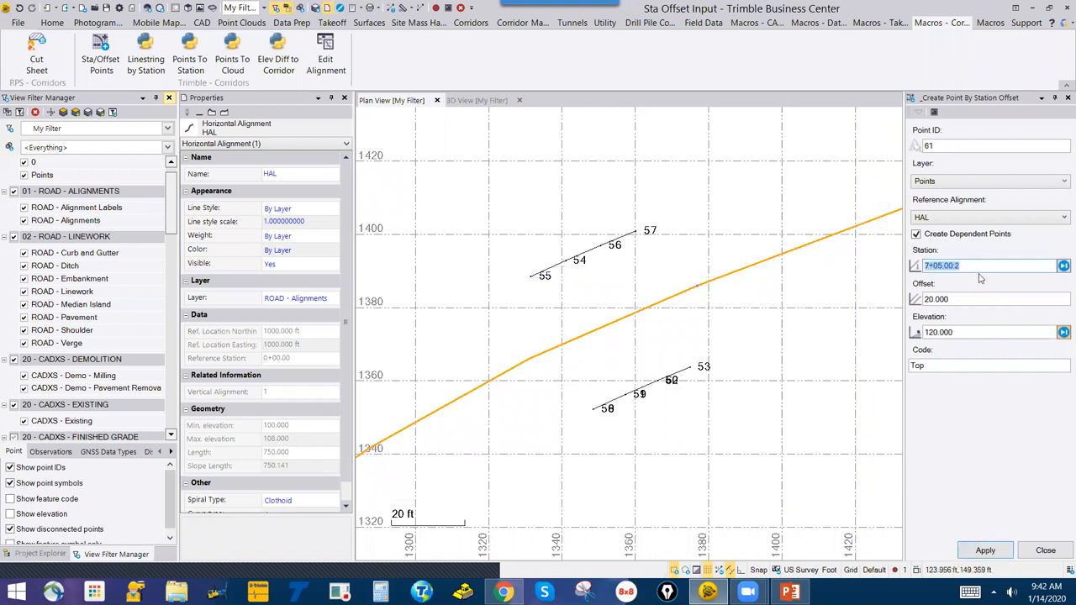
pyautogui.write('714')
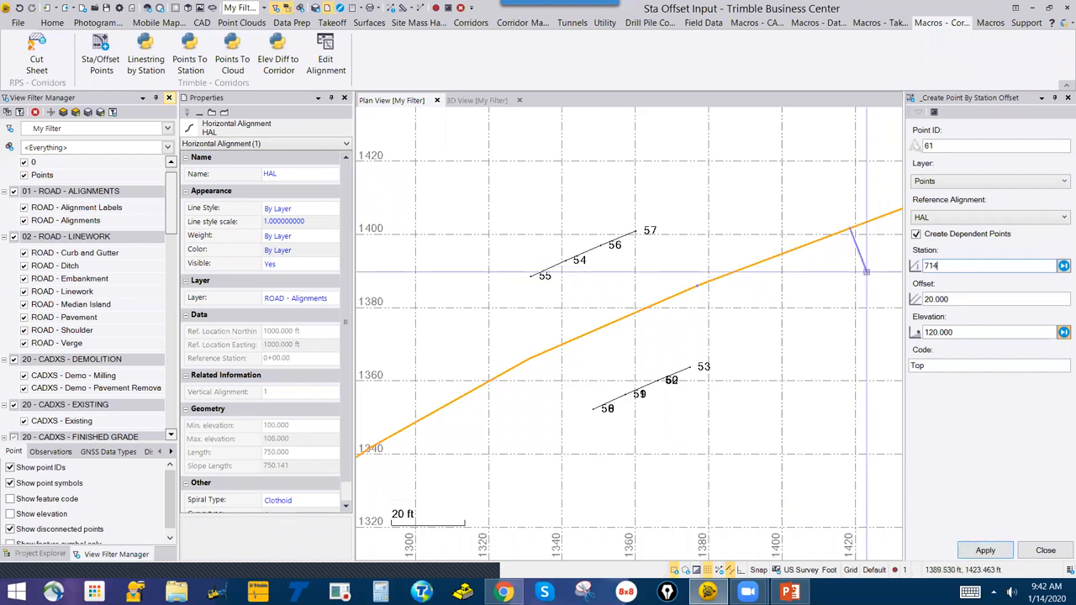
pyautogui.press('BackSpace')
pyautogui.write('5')
pyautogui.press('Return')
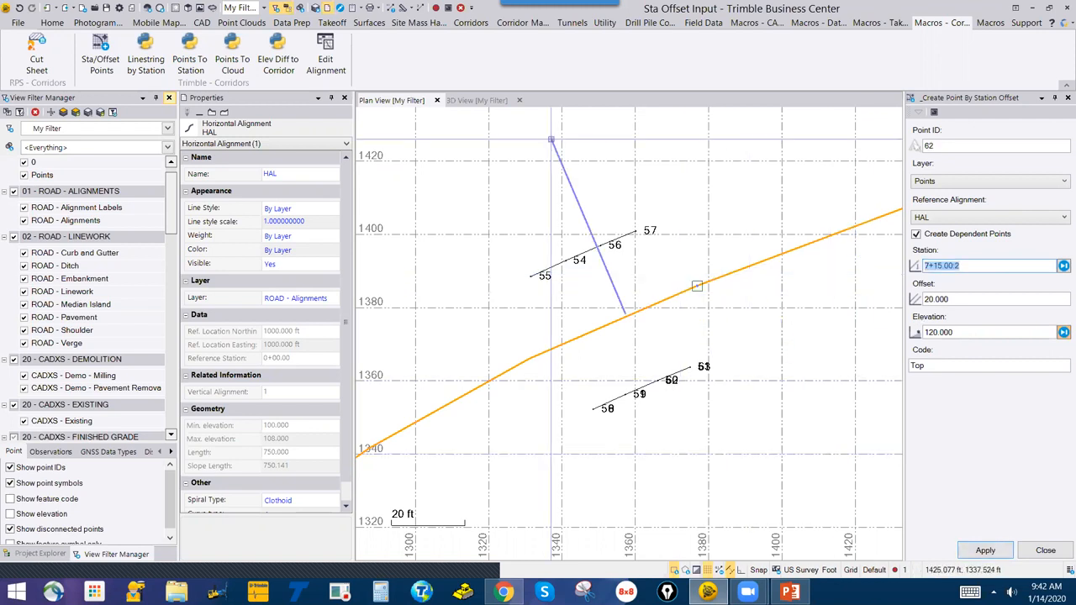
# Finish point creation and, in the 3D view, create a linestring by station through points 58 to 61 along HAL, with maximum segment length 17
pyautogui.click(476, 100)
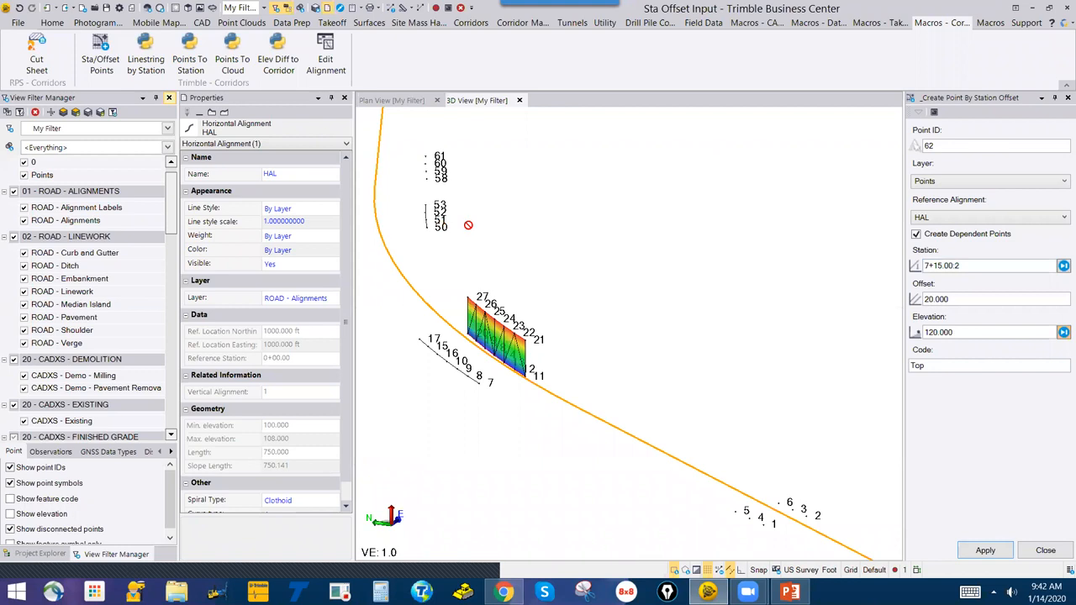
pyautogui.moveTo(469, 226); pyautogui.dragTo(529, 259, button='middle')
pyautogui.scroll(4, 502, 254)
pyautogui.moveTo(514, 266); pyautogui.dragTo(456, 234, button='right')
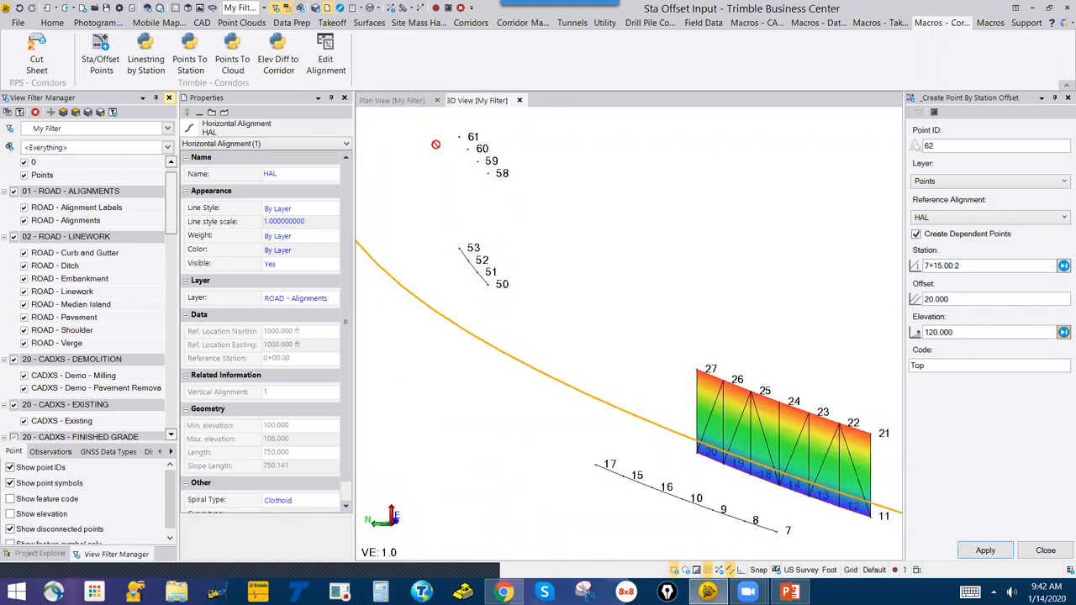
pyautogui.moveTo(568, 275); pyautogui.dragTo(616, 306, button='middle')
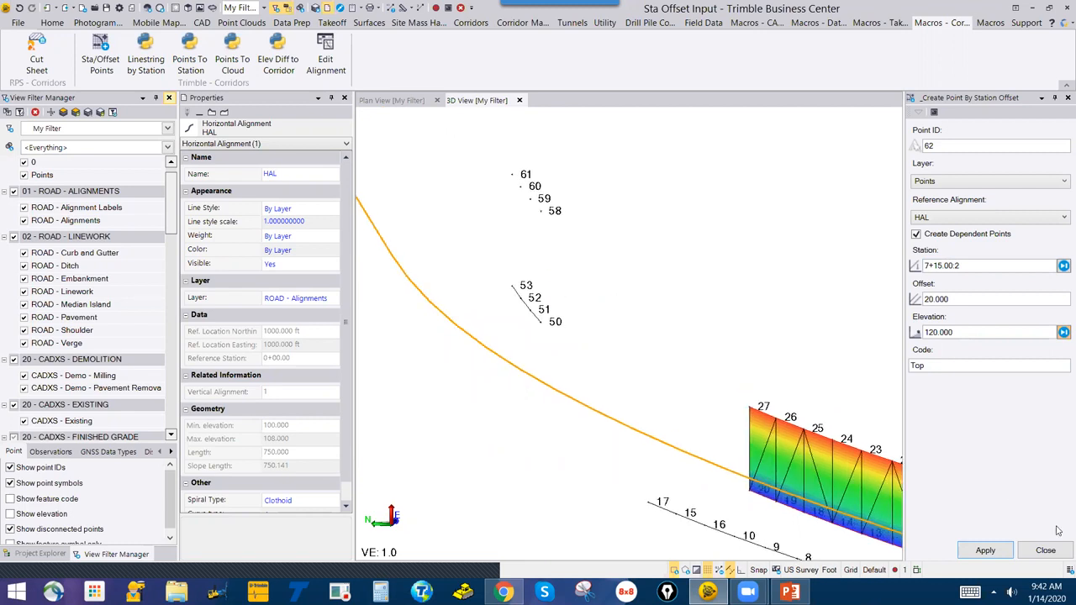
pyautogui.click(1046, 550)
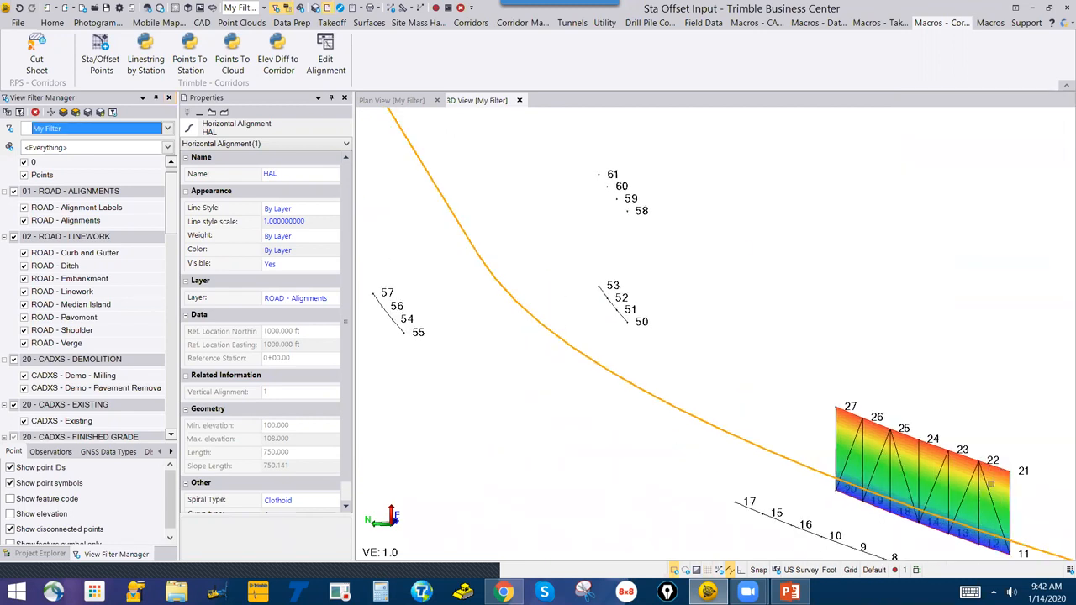
pyautogui.click(545, 148)
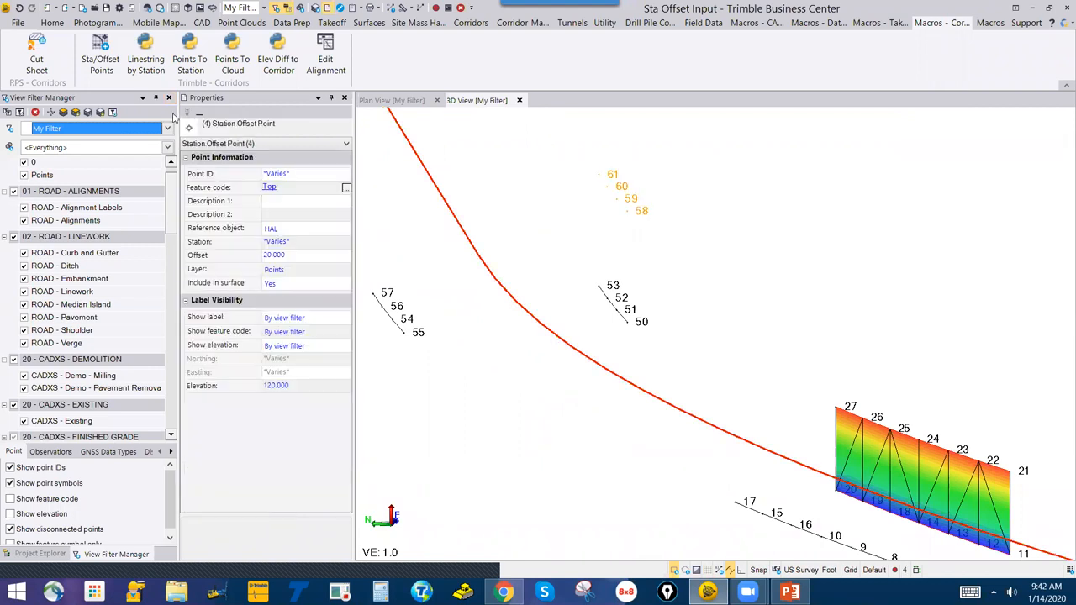
pyautogui.click(146, 52)
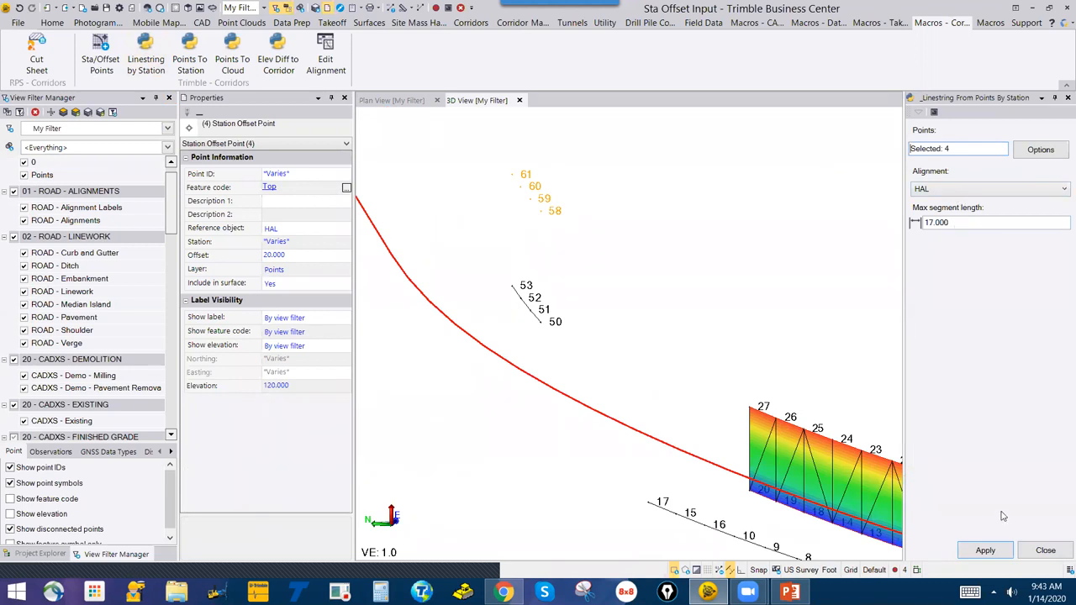
pyautogui.click(985, 551)
pyautogui.click(1043, 547)
# Create a red Design surface named Wall Face from the linestrings through points 58 to 61 and 50 to 53
pyautogui.scroll(2, 616, 202)
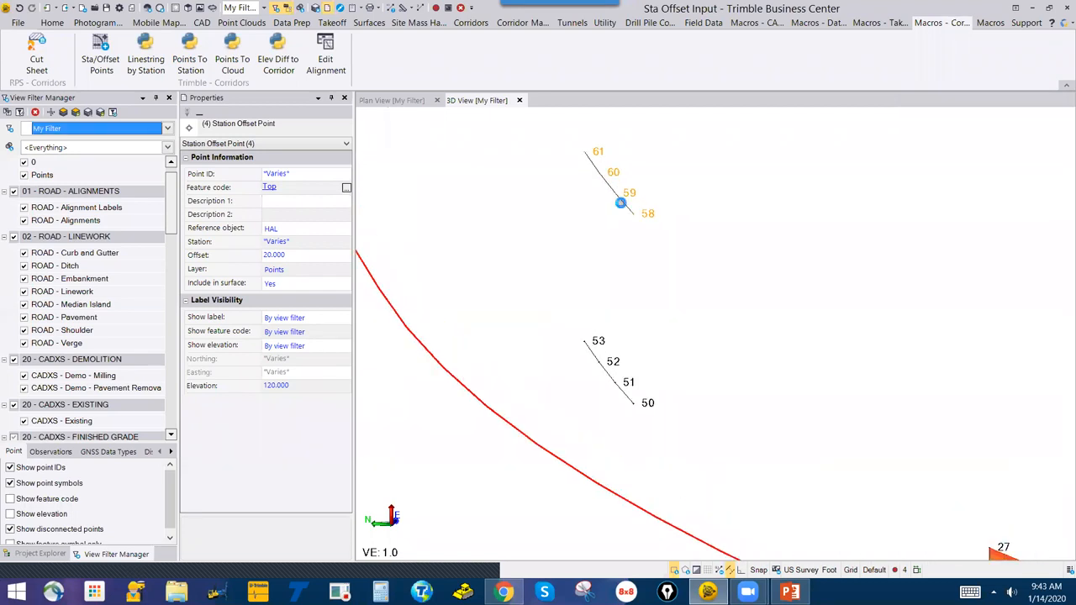
pyautogui.click(622, 207)
pyautogui.click(594, 343)
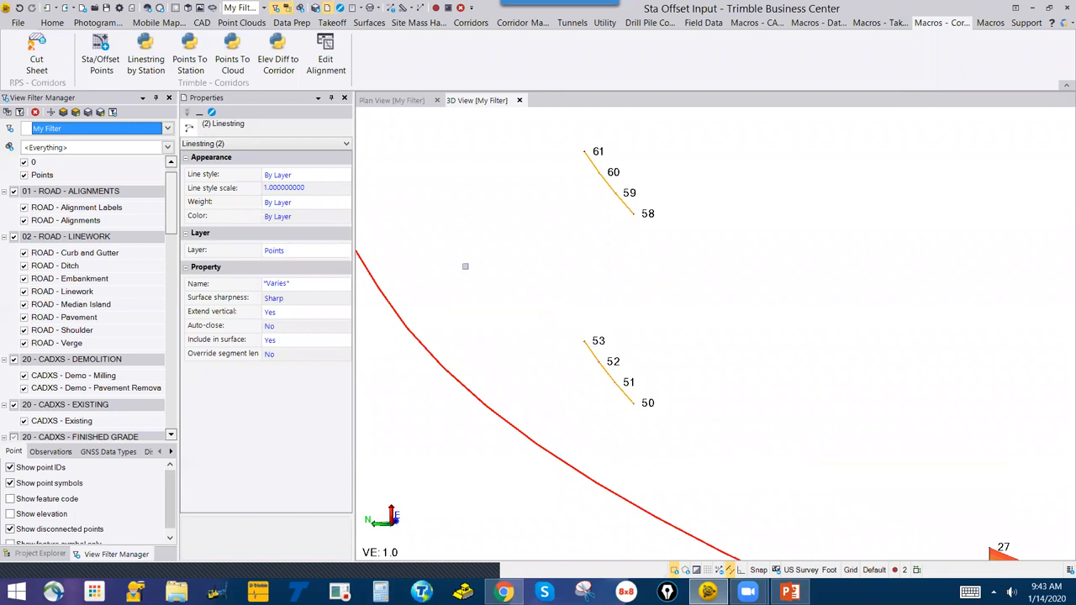
pyautogui.click(369, 23)
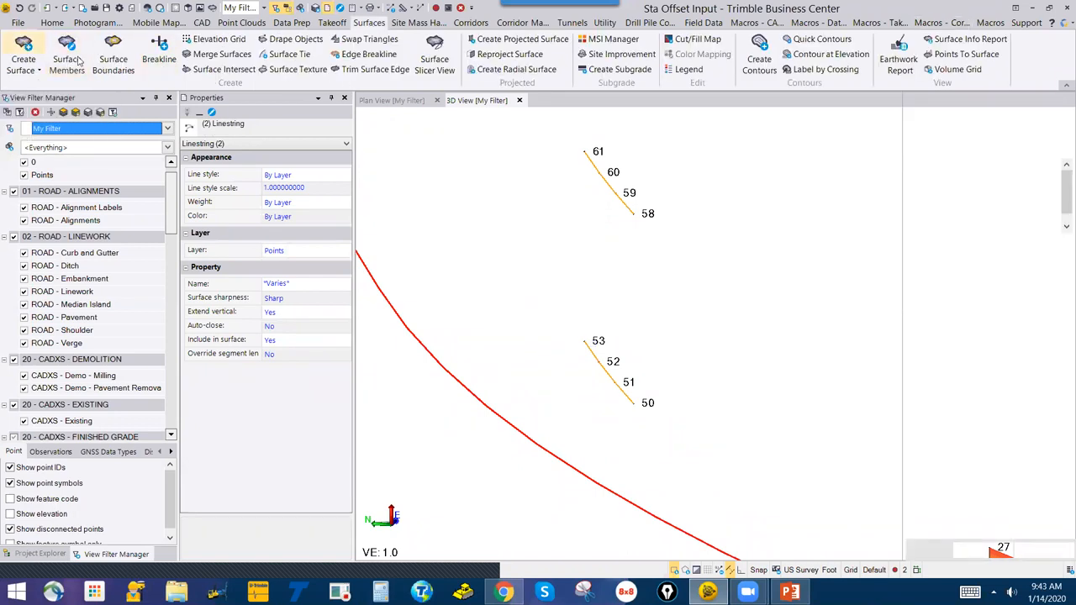
pyautogui.write('Wall Face')
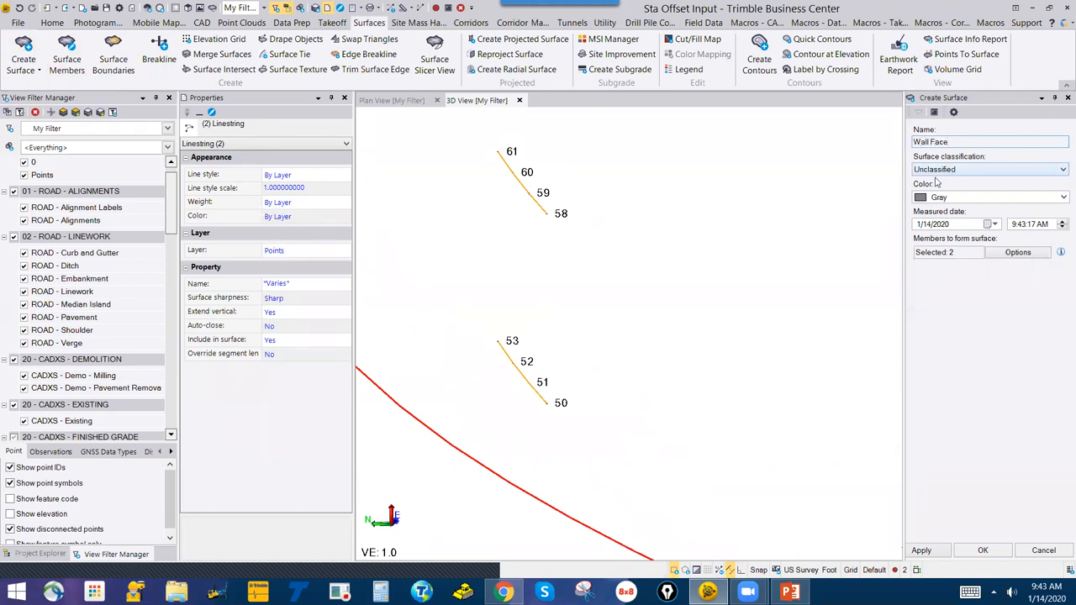
pyautogui.click(980, 169)
pyautogui.click(1012, 210)
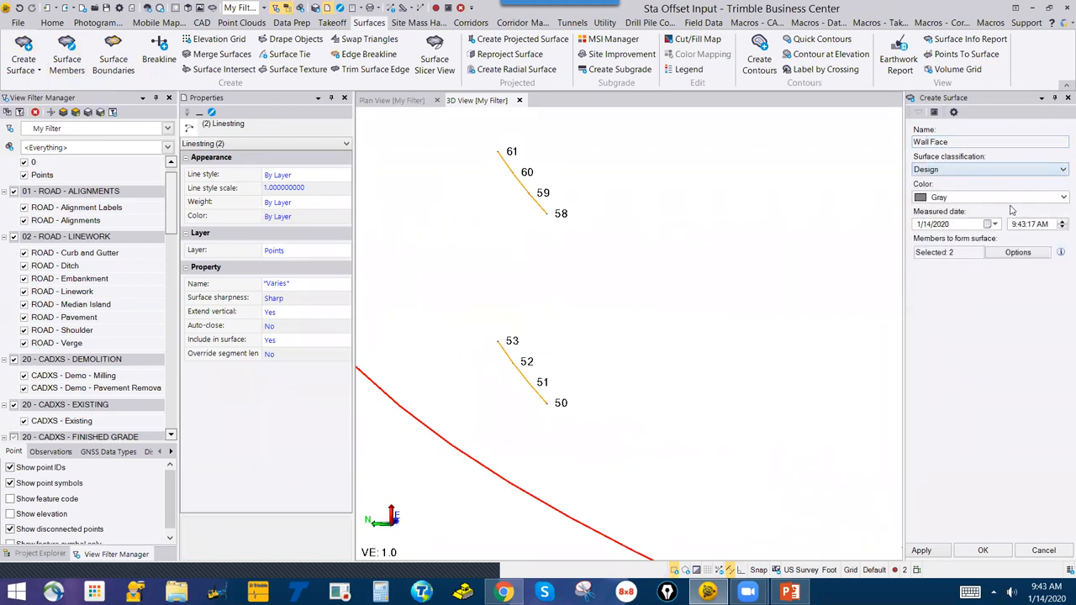
pyautogui.click(959, 199)
pyautogui.click(944, 267)
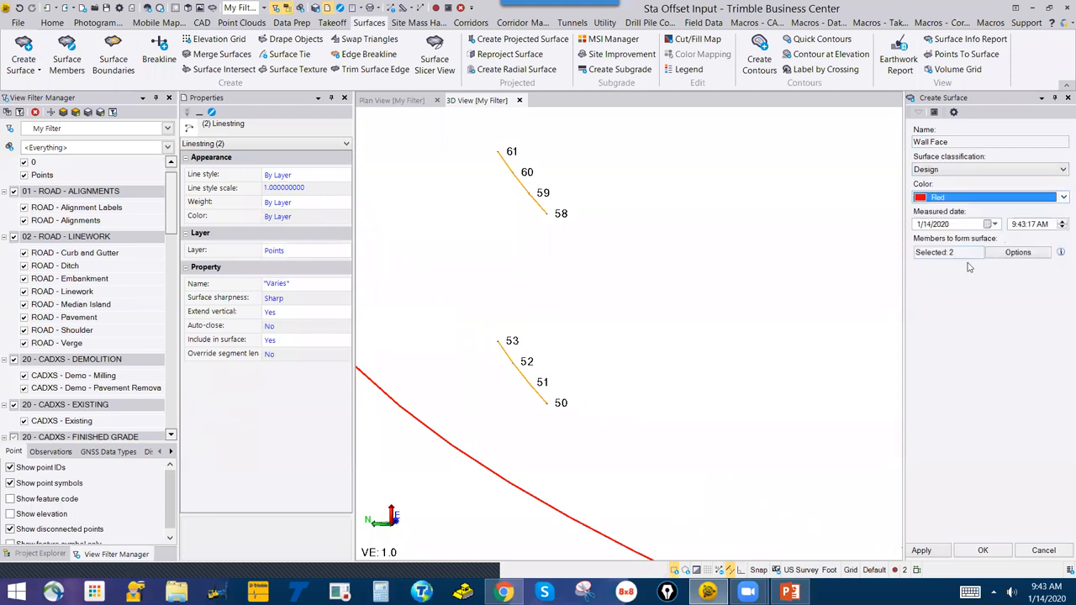
pyautogui.click(986, 551)
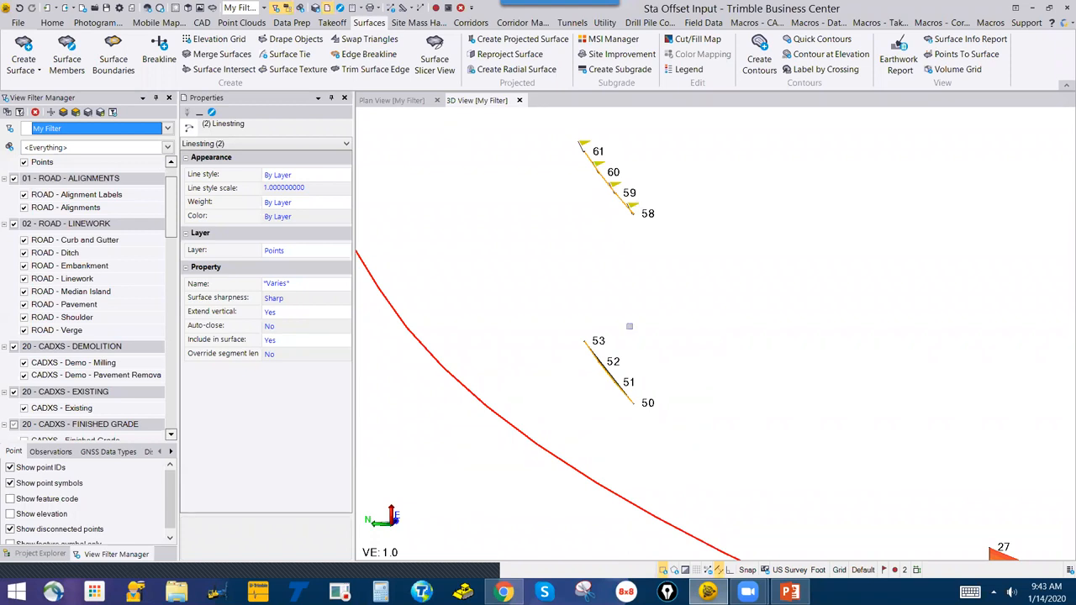
# Nudge the Top linestring through points 58 to 61 to the right by 0.010 ft and inspect the Wall Face surface
pyautogui.scroll(3, 624, 203)
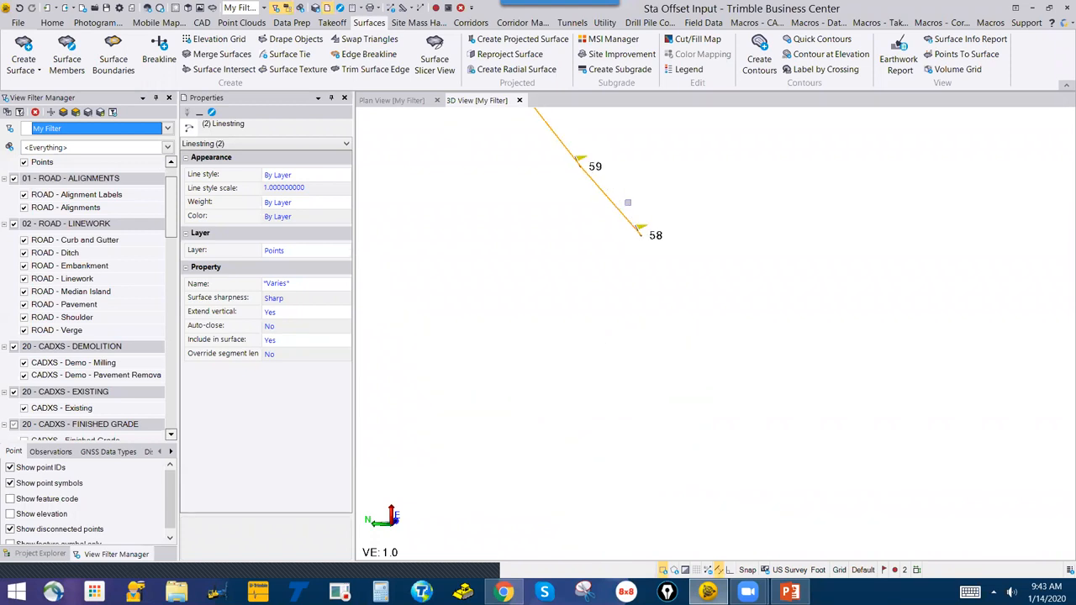
pyautogui.click(614, 204)
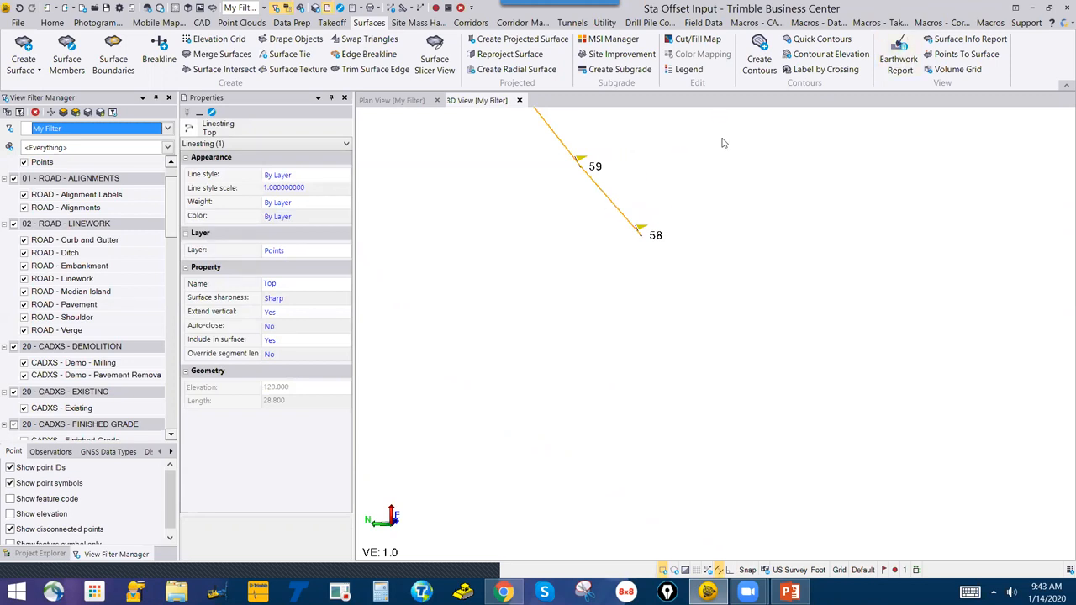
pyautogui.click(818, 27)
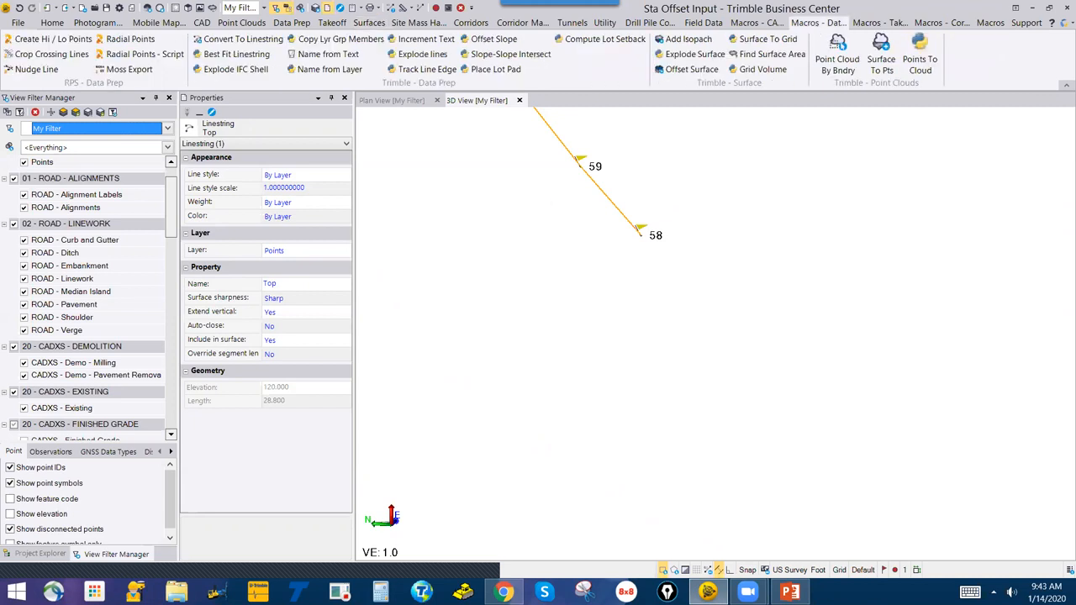
pyautogui.click(36, 70)
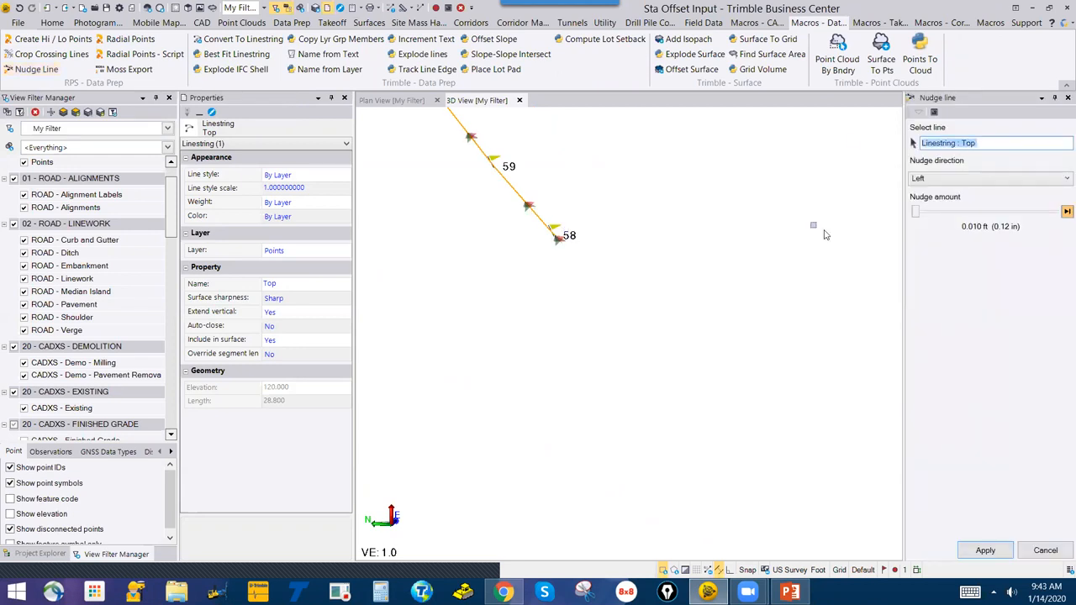
pyautogui.scroll(5, 538, 209)
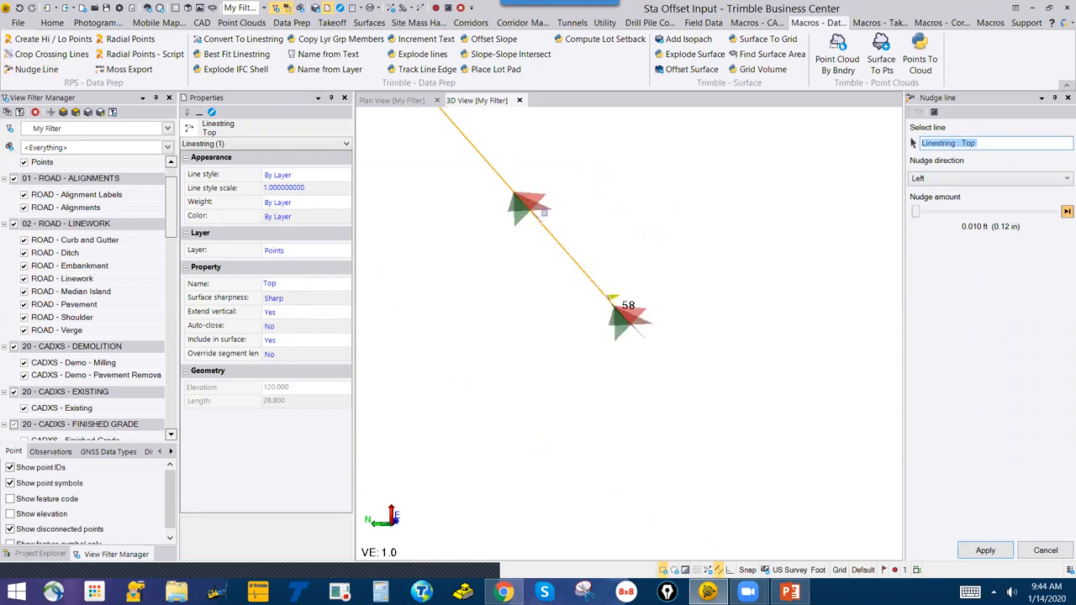
pyautogui.scroll(-5, 543, 213)
pyautogui.moveTo(544, 213); pyautogui.dragTo(741, 394, button='middle')
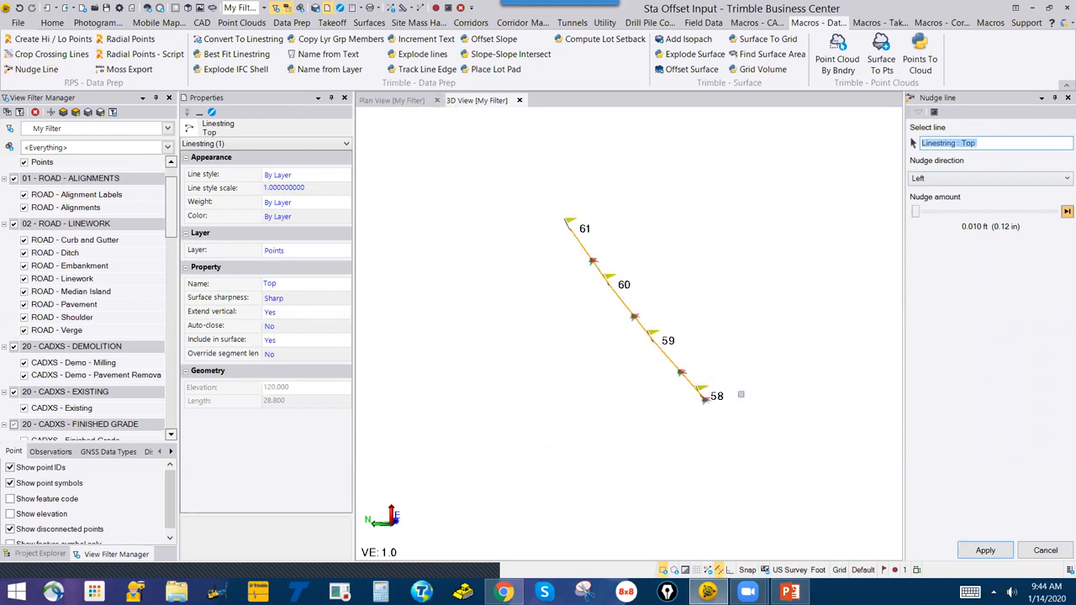
pyautogui.scroll(2, 595, 262)
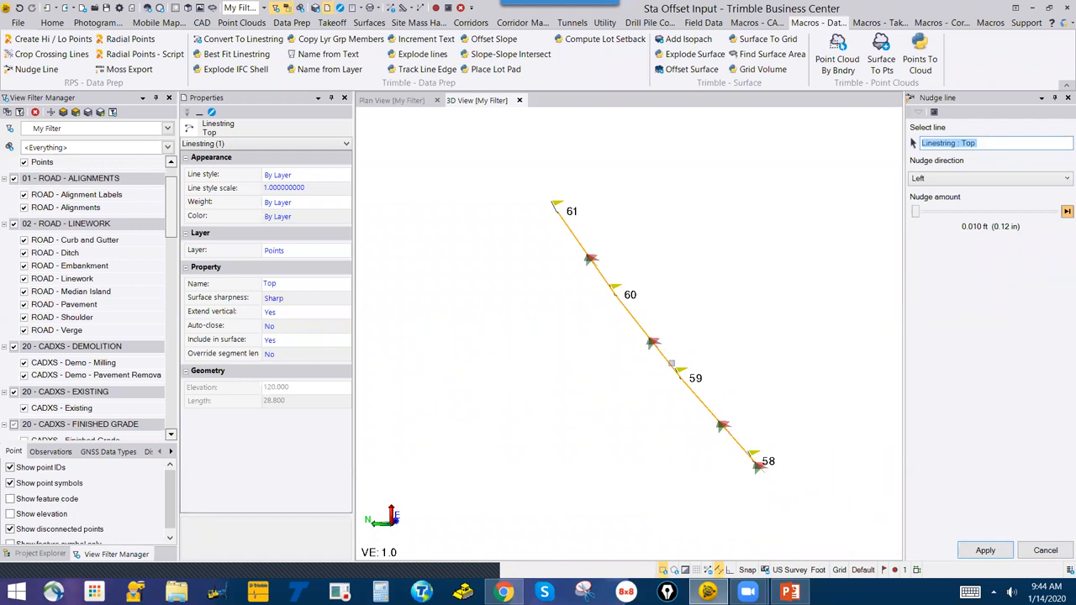
pyautogui.moveTo(725, 389); pyautogui.dragTo(656, 358, button='middle')
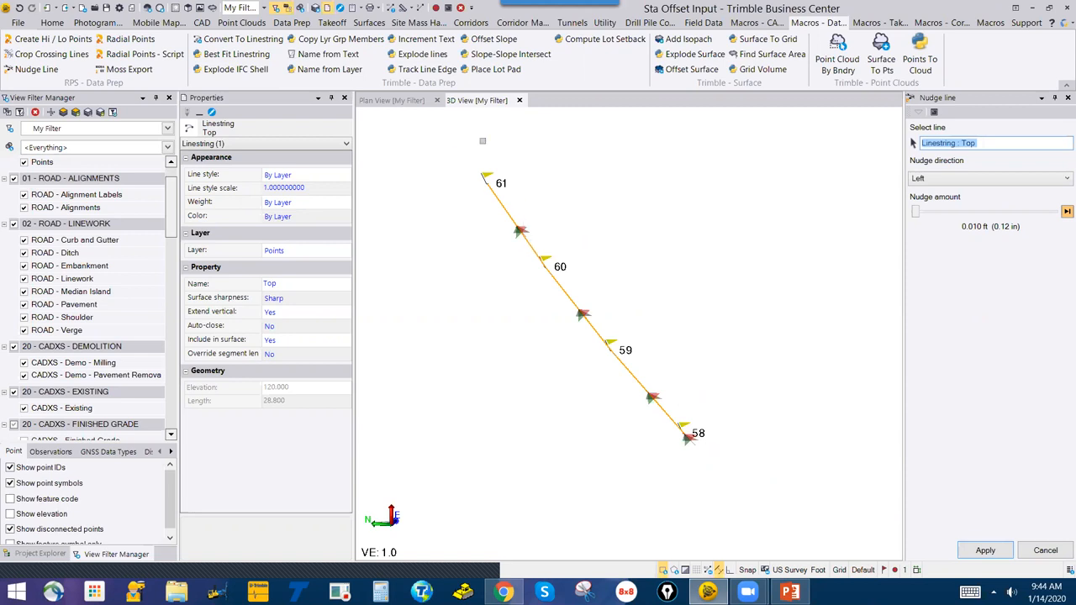
pyautogui.click(953, 180)
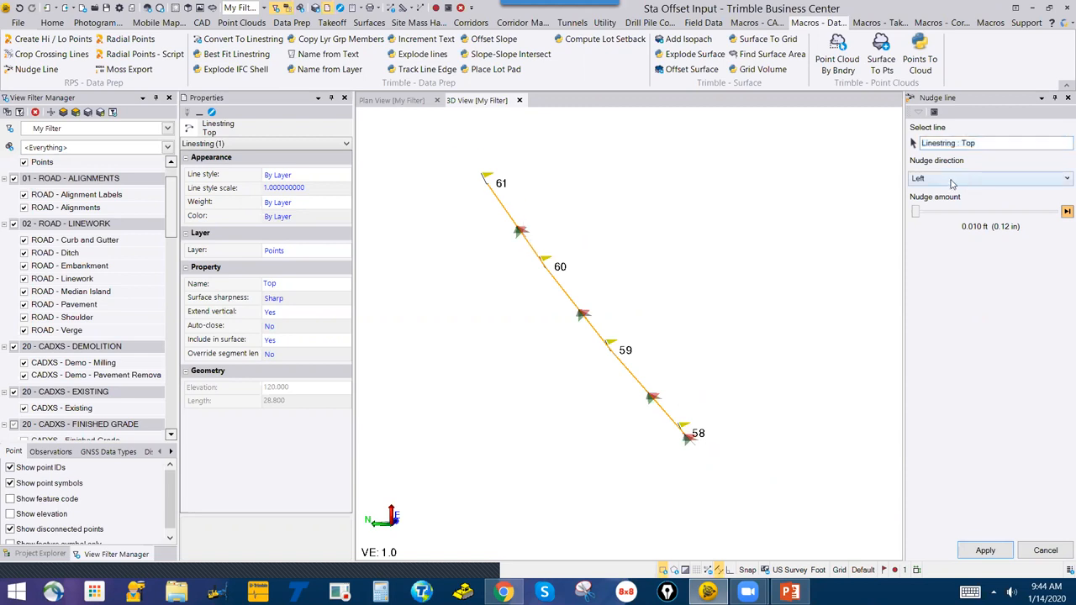
pyautogui.click(933, 203)
pyautogui.click(985, 551)
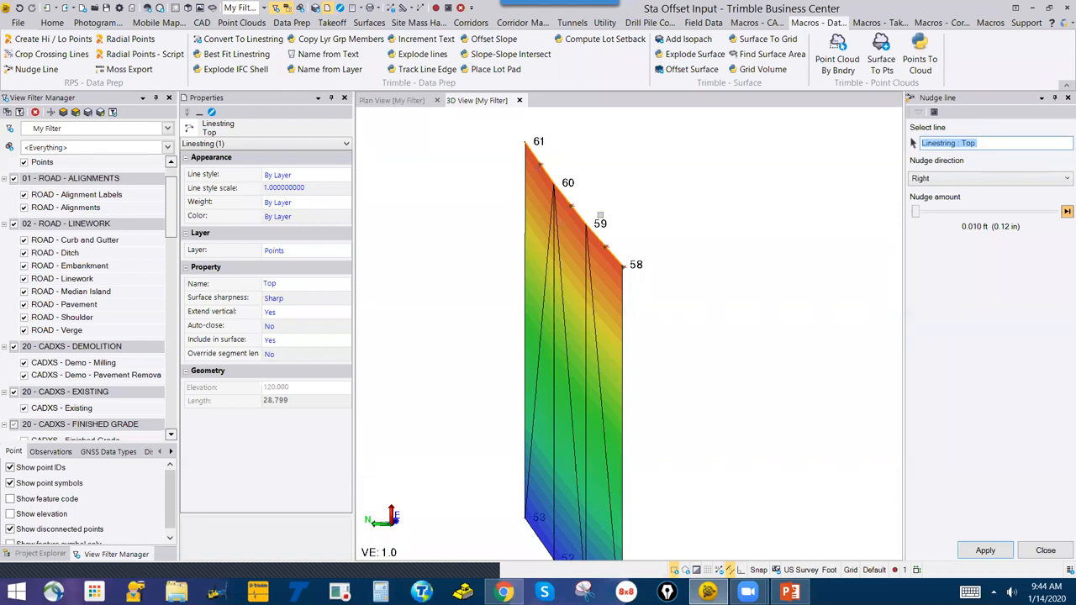
pyautogui.scroll(-2, 580, 235)
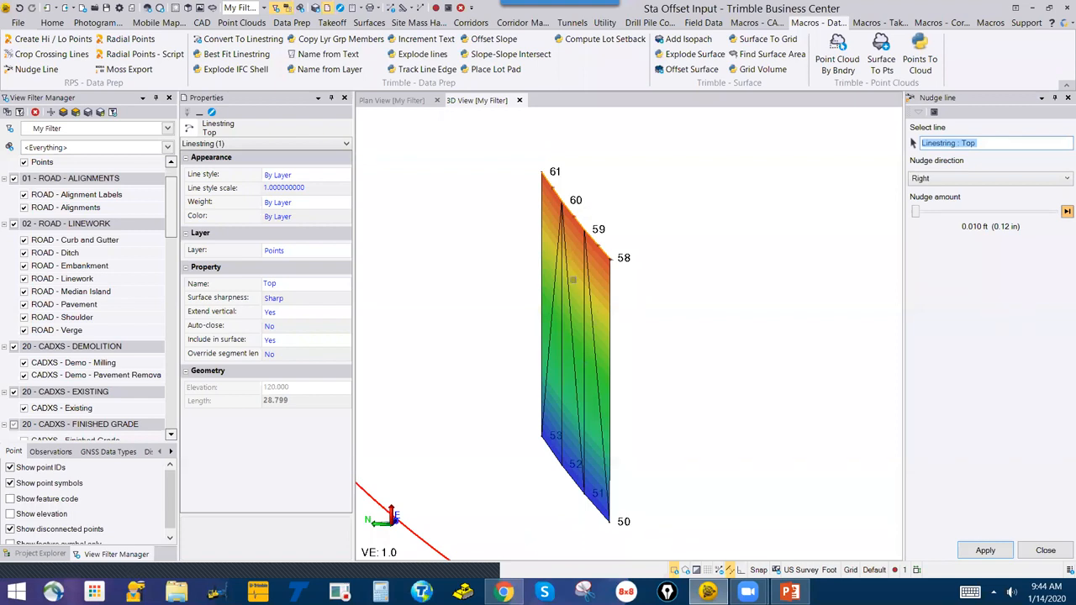
pyautogui.scroll(-2, 580, 377)
pyautogui.scroll(-2, 610, 390)
pyautogui.moveTo(650, 412); pyautogui.dragTo(602, 397, button='middle')
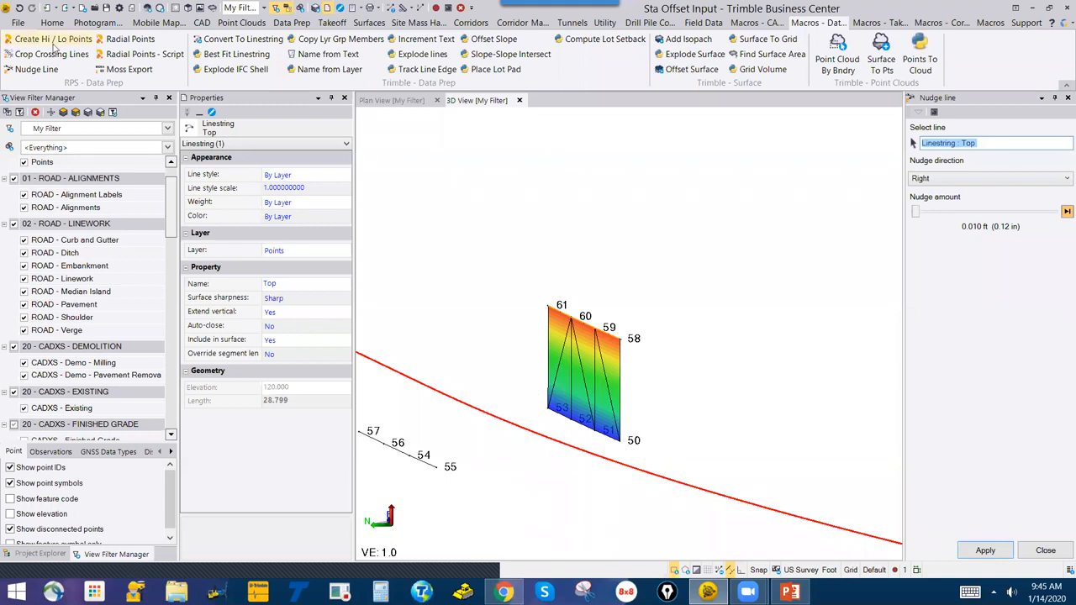
# Open the recent project MX - Corridor Strings.vce
pyautogui.click(18, 22)
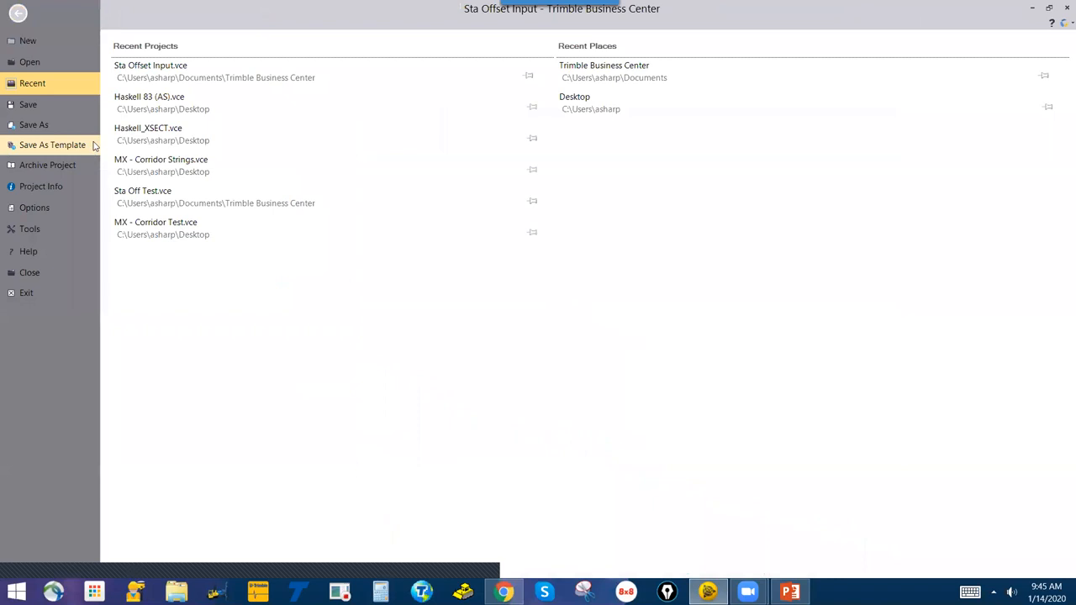
pyautogui.click(175, 169)
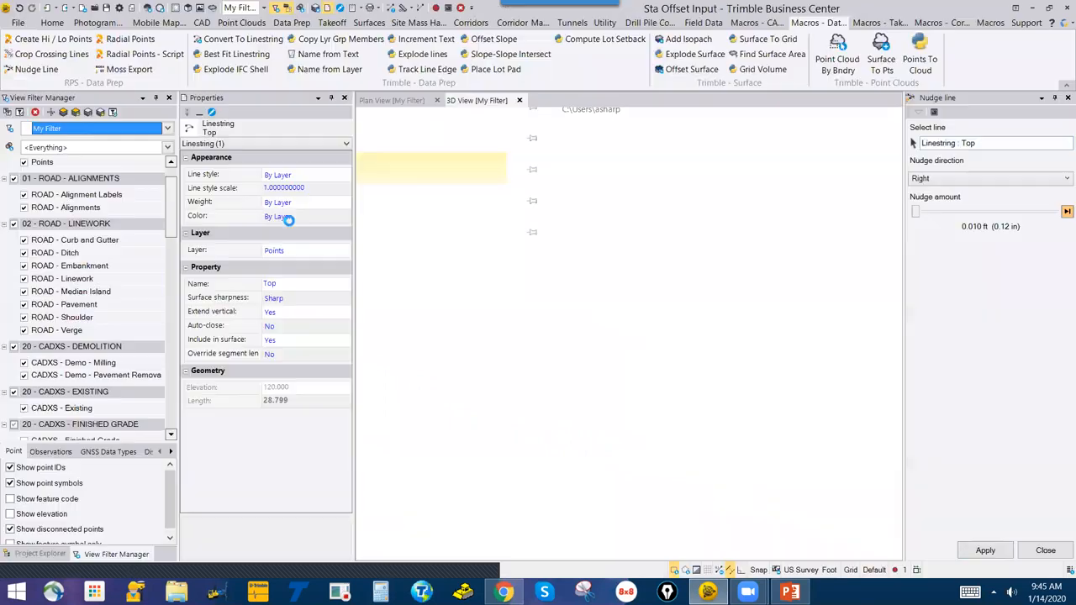
pyautogui.click(605, 312)
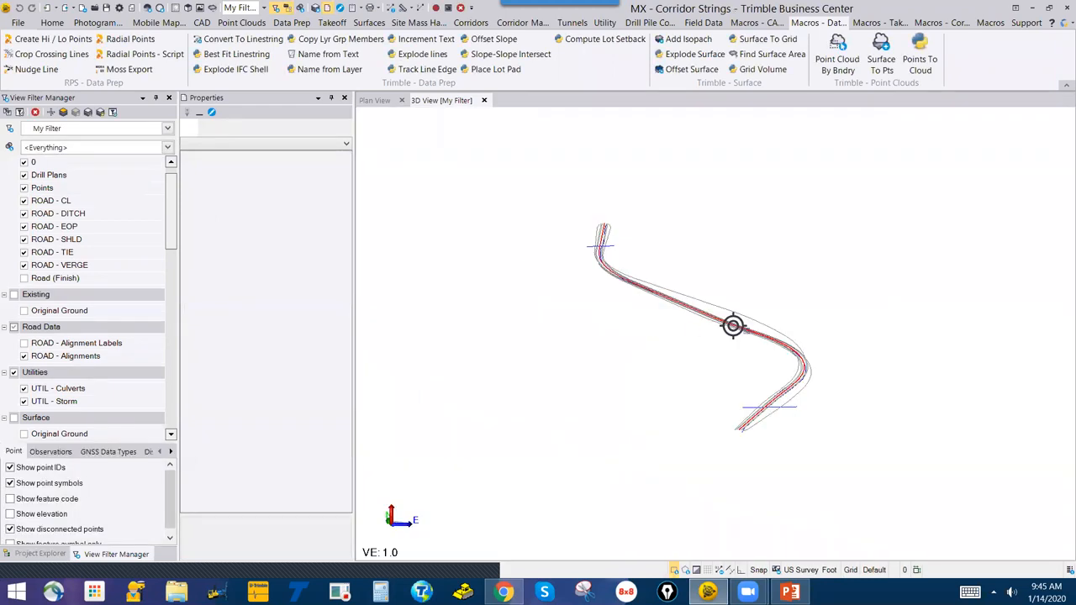
# Dismiss the Bentley sign-in window and hide the UTIL - Storm layer of the blue U-STORM linestring along the road curve
pyautogui.scroll(5, 747, 331)
pyautogui.moveTo(795, 345)
pyautogui.mouseDown(button='middle')
pyautogui.moveTo(769, 354)
pyautogui.moveTo(680, 286)
pyautogui.mouseUp(button='middle')
pyautogui.scroll(3, 673, 279)
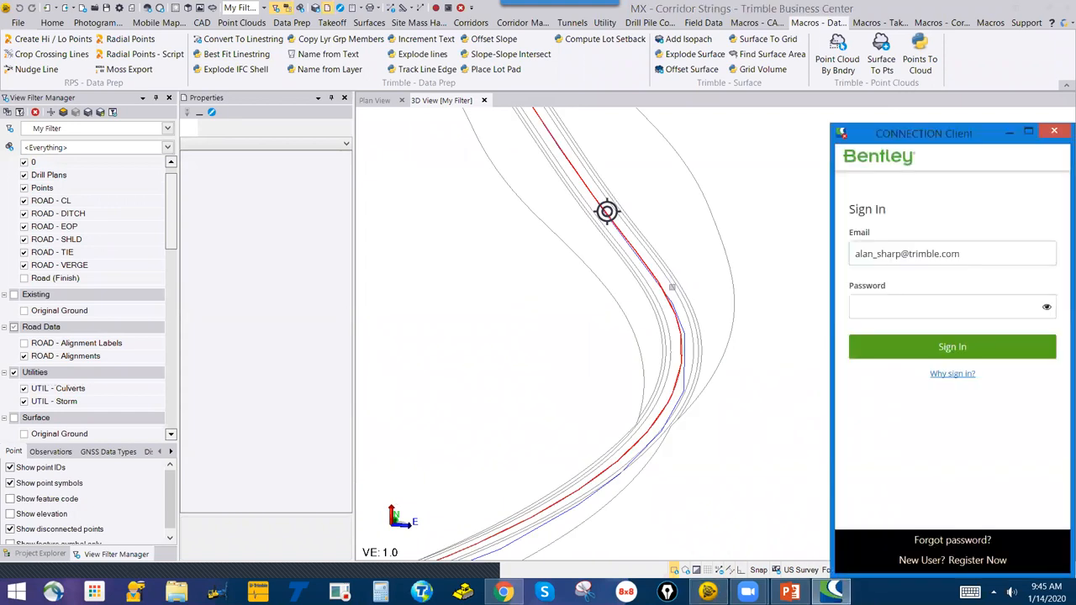
pyautogui.click(1054, 133)
pyautogui.scroll(2, 622, 240)
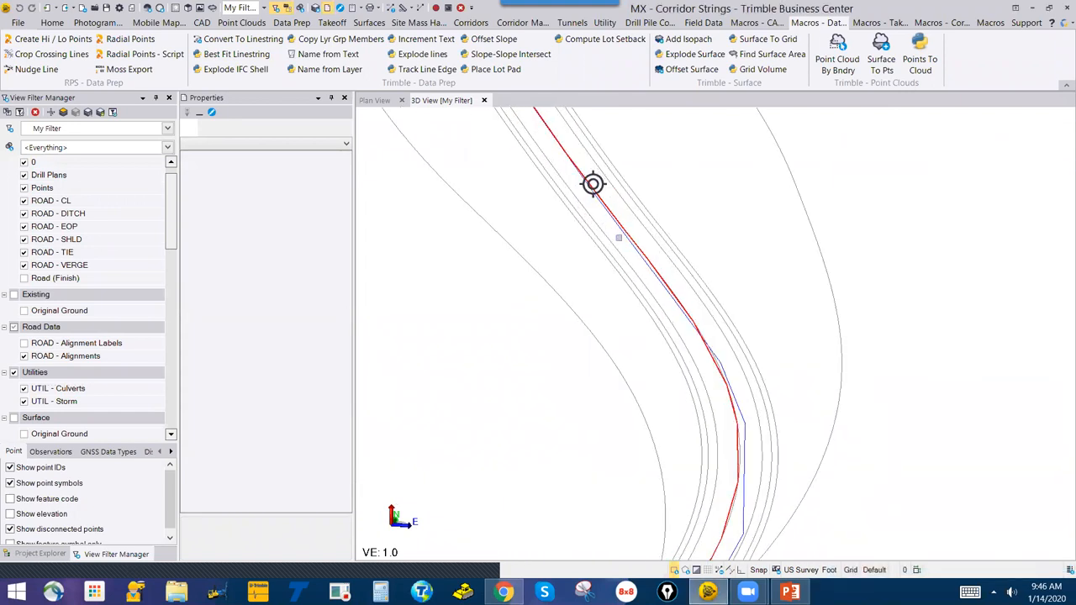
pyautogui.scroll(-1, 606, 236)
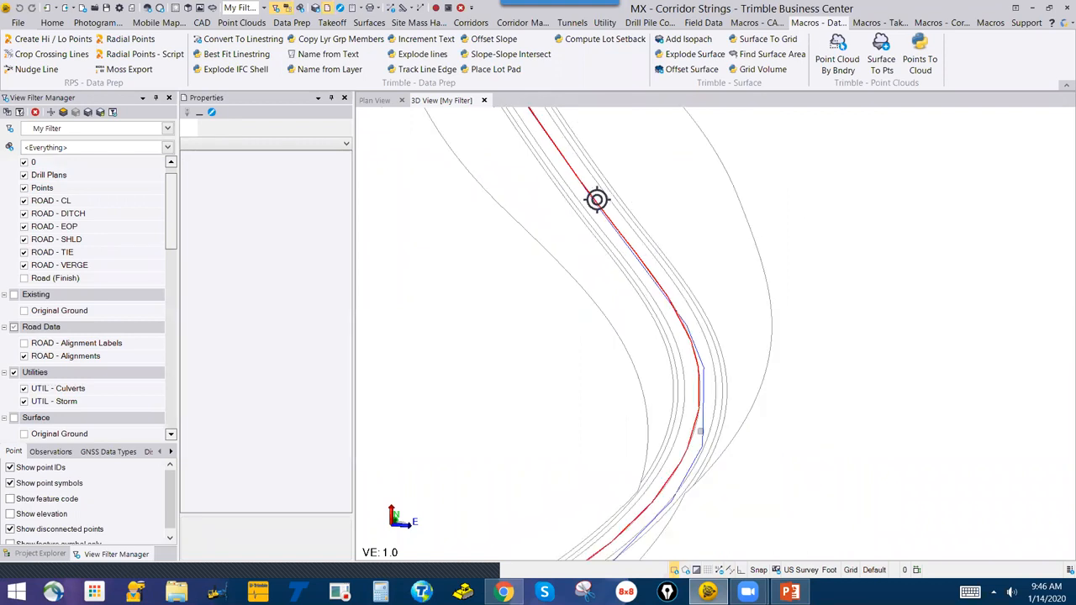
pyautogui.click(704, 429)
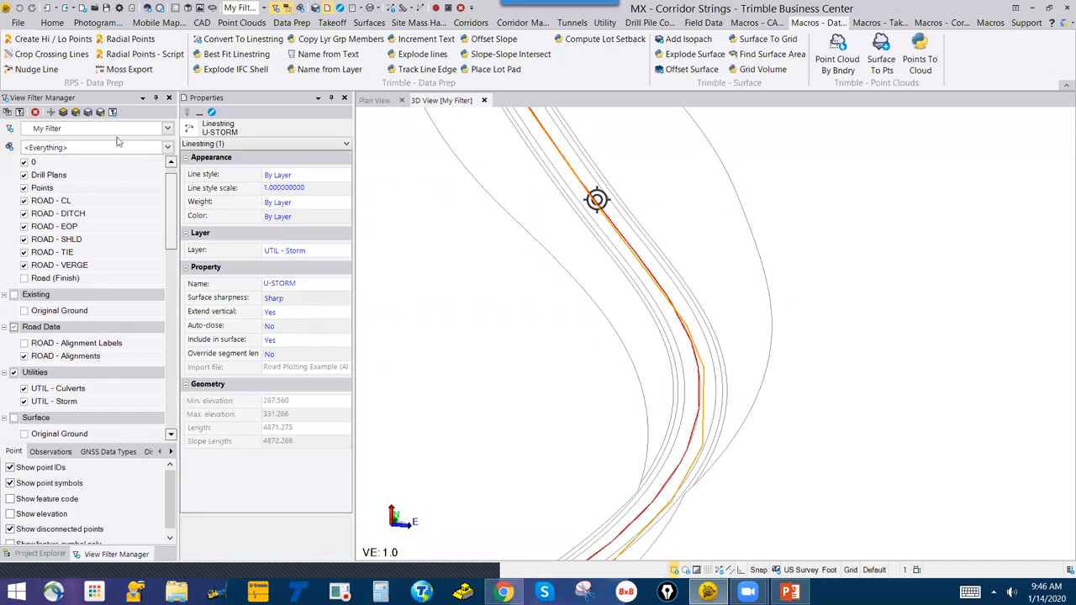
pyautogui.click(87, 113)
# Start the Offset Slope command and hide the ROAD - Alignments layer
pyautogui.scroll(8, 682, 335)
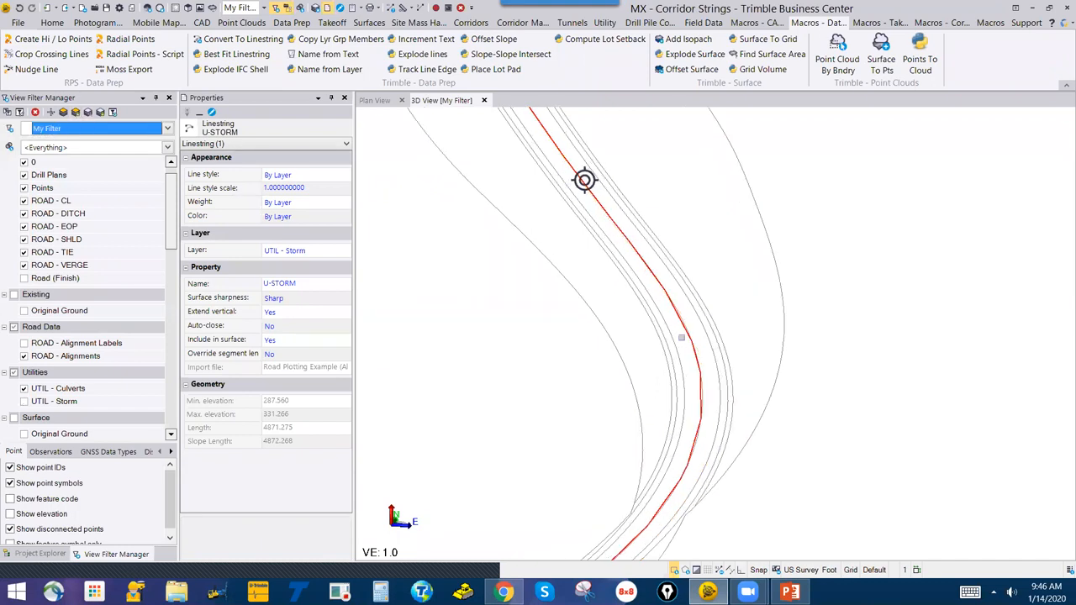
pyautogui.scroll(-5, 684, 326)
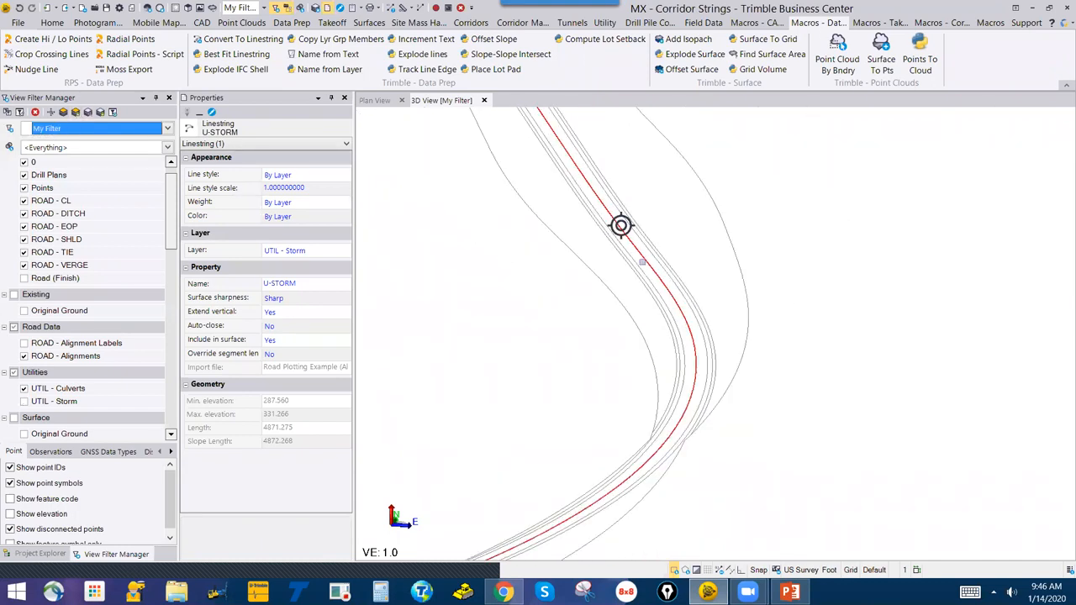
pyautogui.scroll(3, 649, 255)
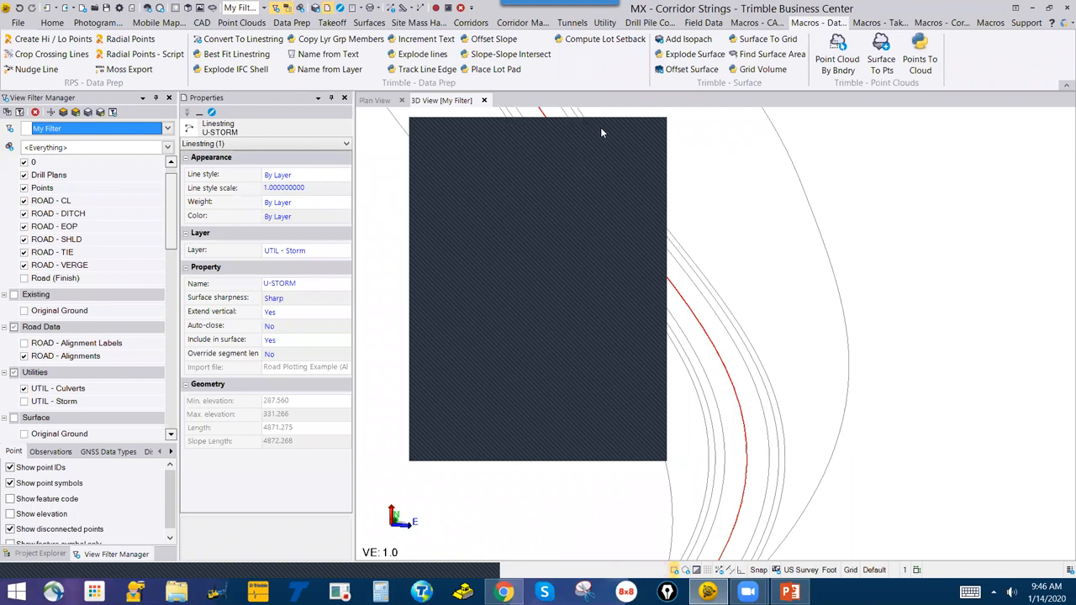
pyautogui.click(601, 127)
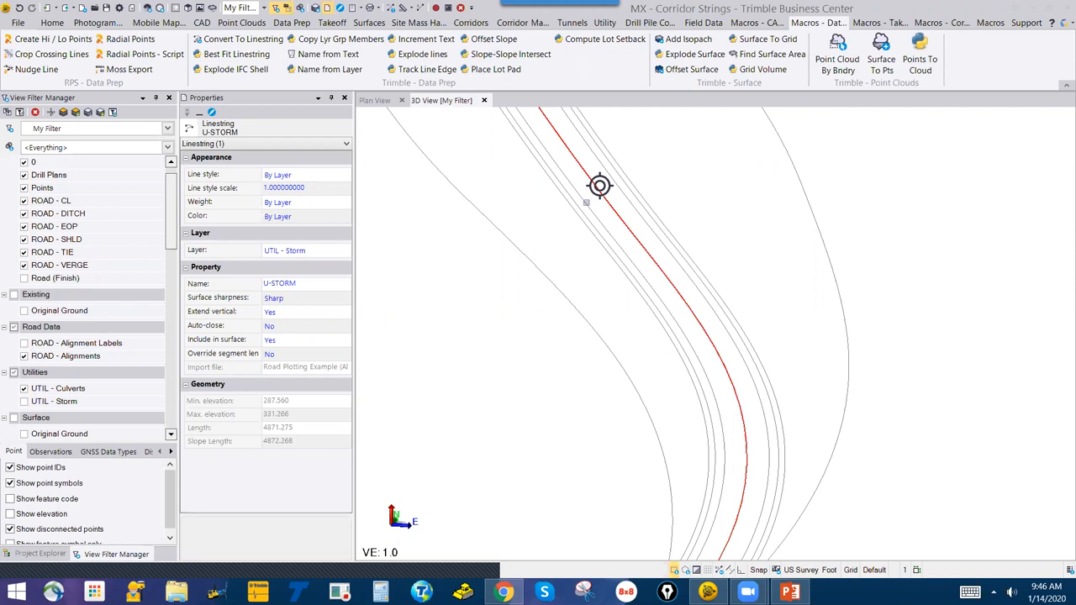
pyautogui.click(495, 40)
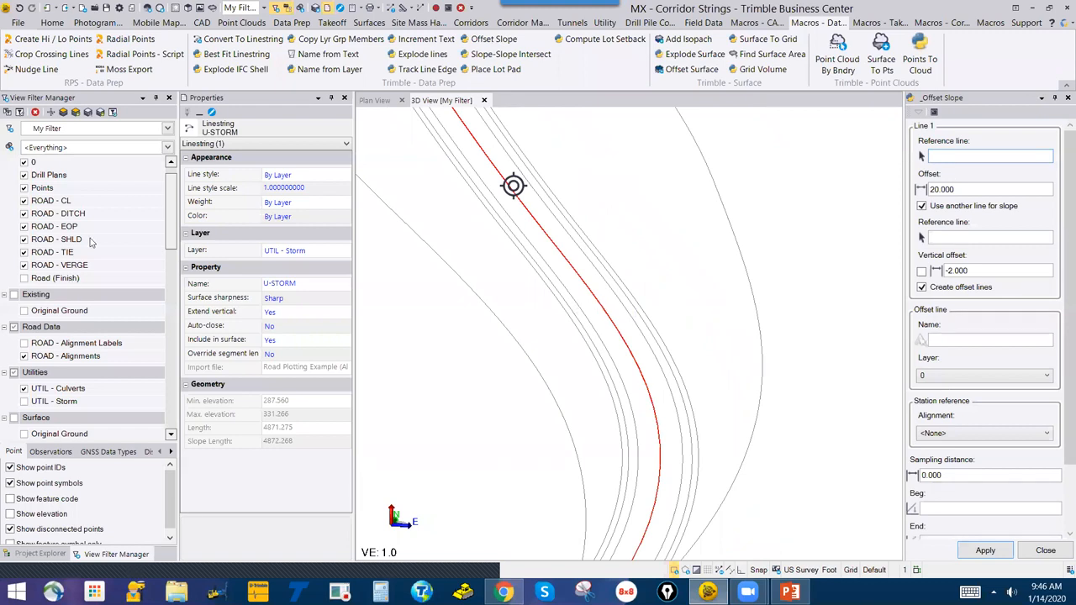
pyautogui.click(24, 357)
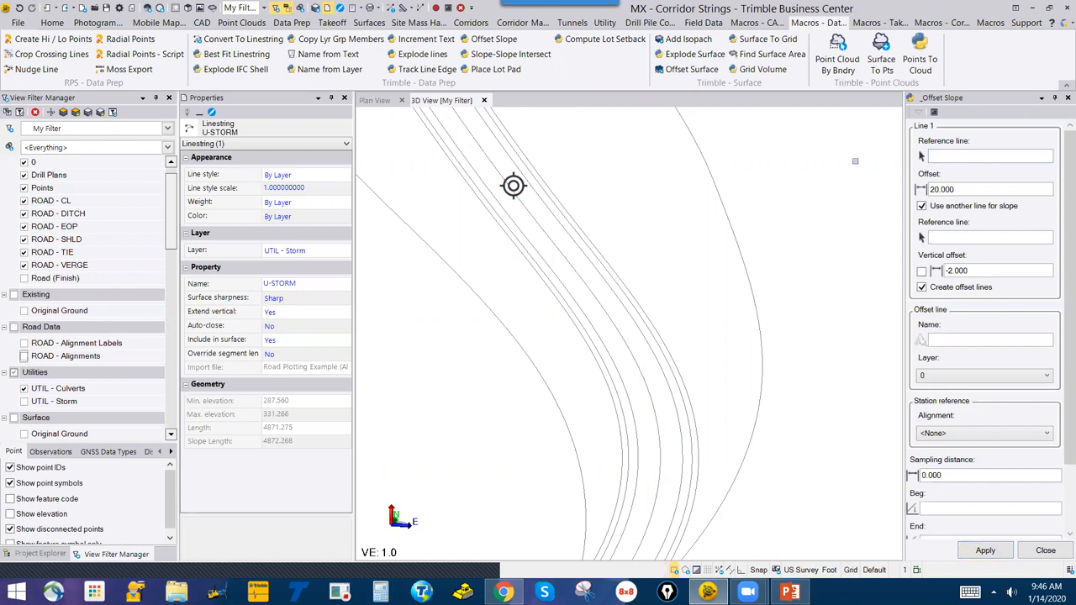
# Set the R-HAL polyline as the first reference line for the slope offset, with an offset of 22
pyautogui.click(943, 160)
pyautogui.click(620, 335)
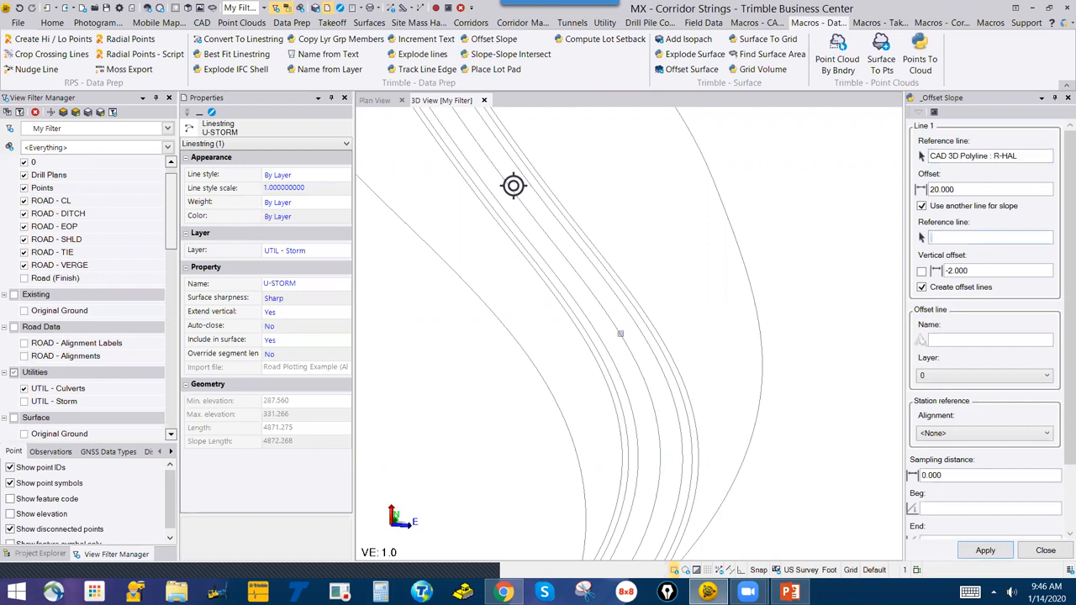
pyautogui.click(966, 191)
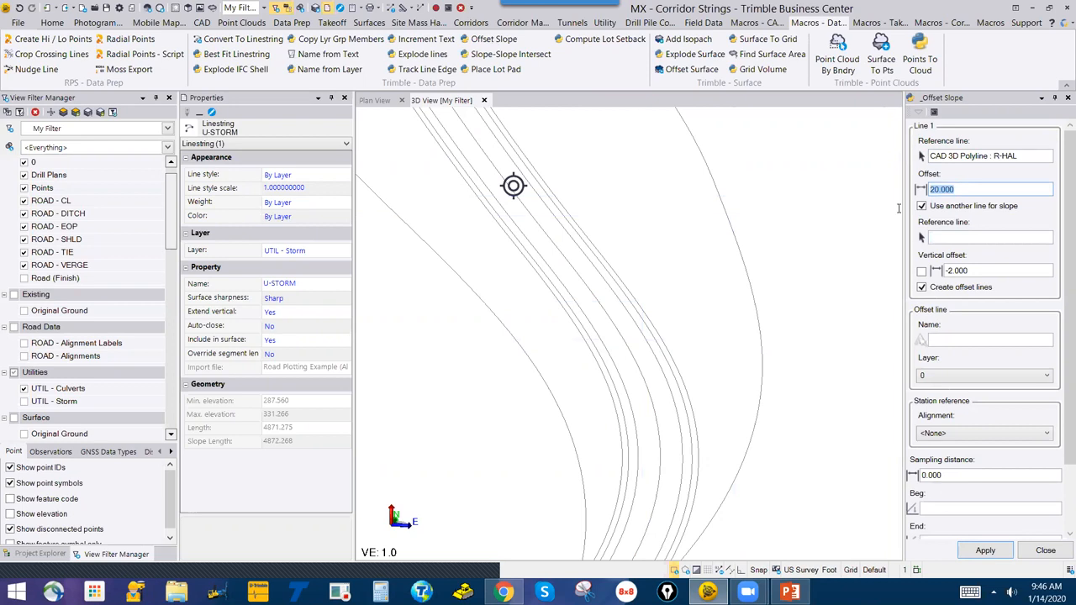
pyautogui.write('22')
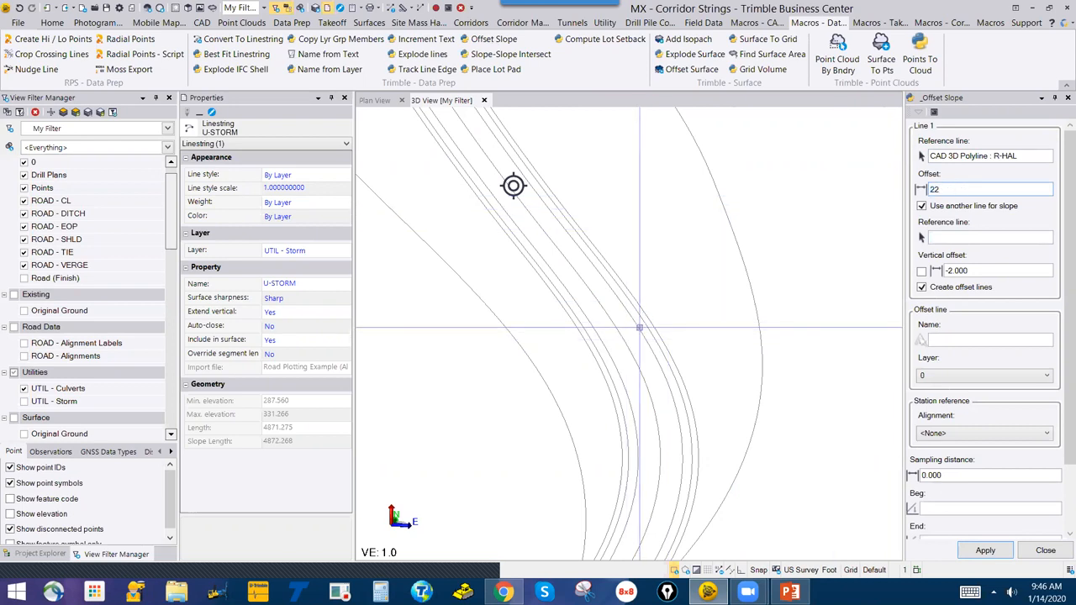
# Use the R-EOP polyline as the second reference line for the slope, leaving the vertical offset disabled
pyautogui.click(922, 207)
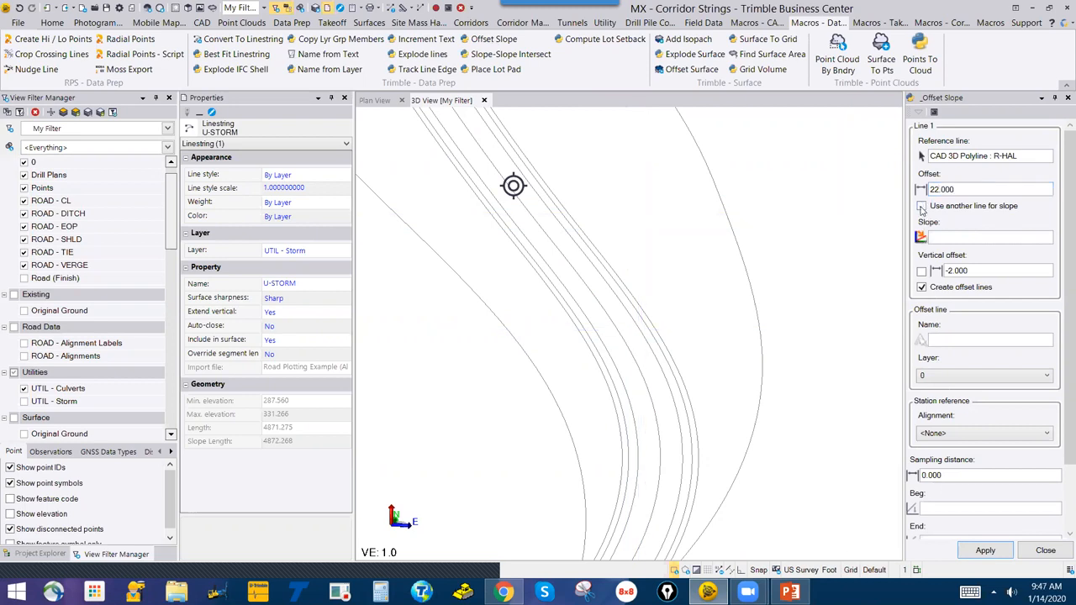
pyautogui.click(922, 206)
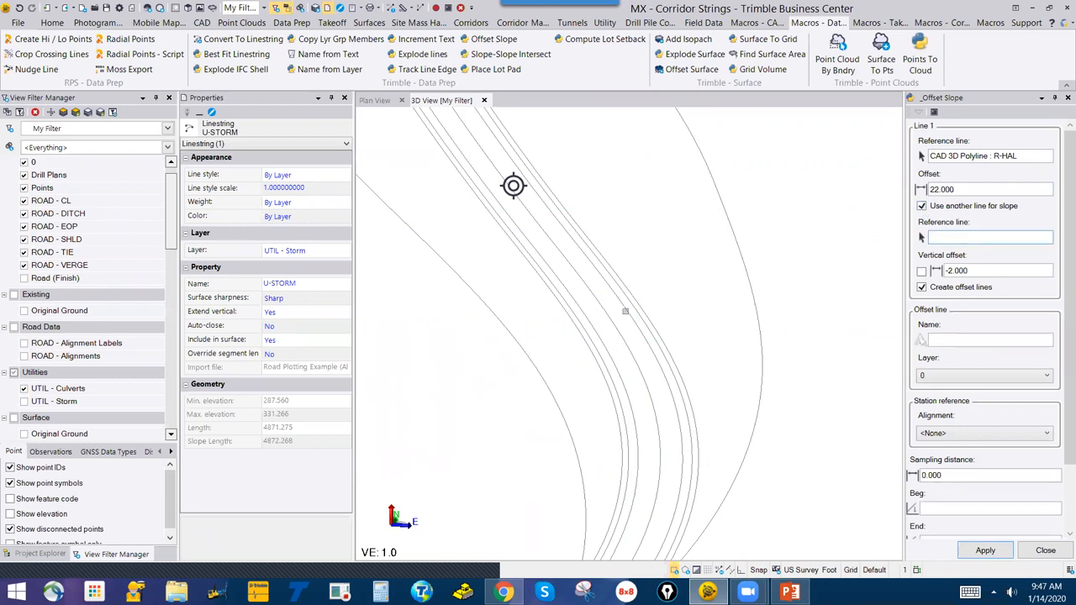
pyautogui.click(624, 312)
pyautogui.click(989, 270)
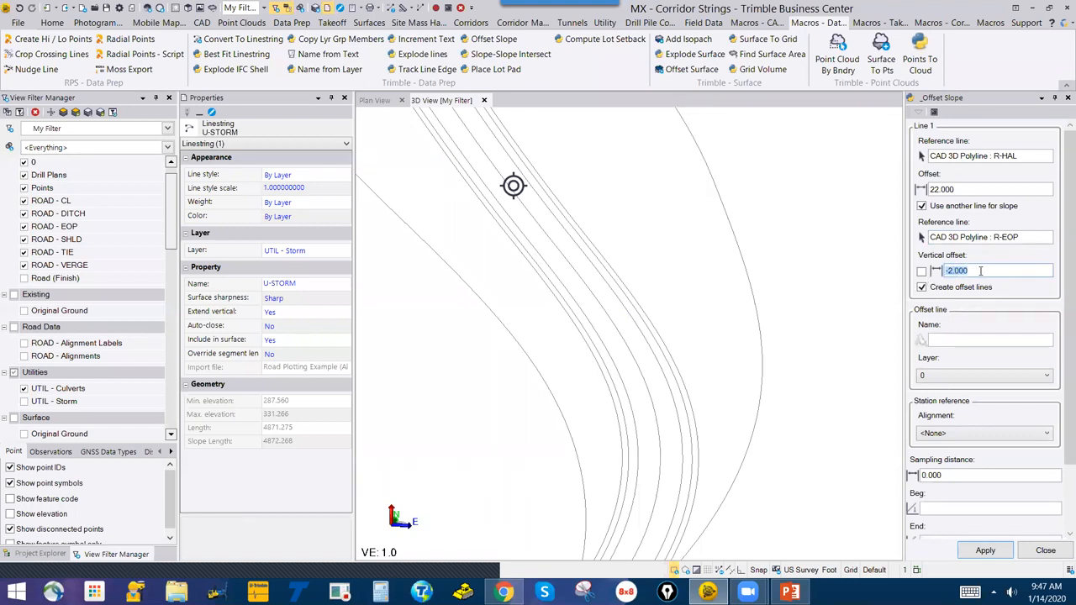
pyautogui.click(922, 271)
# Name the offset line Offset 1 and place it on the Points layer
pyautogui.click(953, 337)
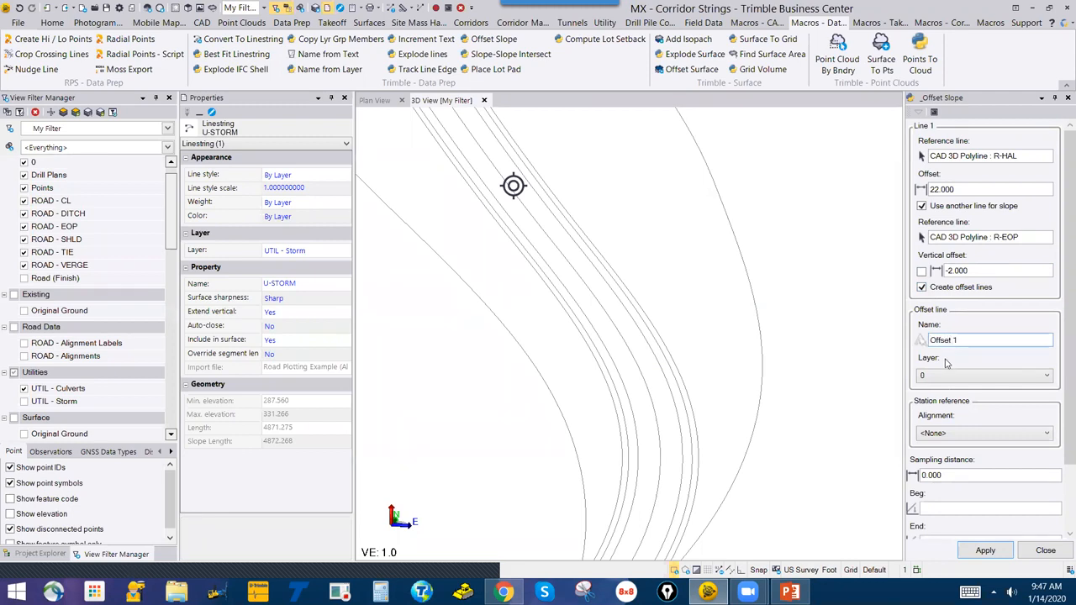
pyautogui.click(946, 377)
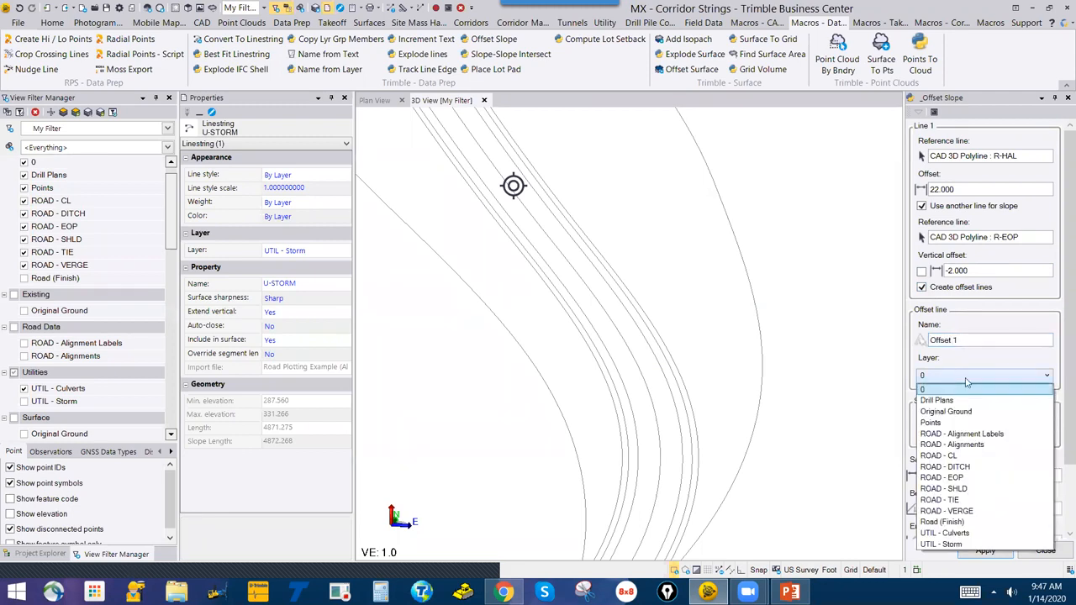
pyautogui.click(936, 423)
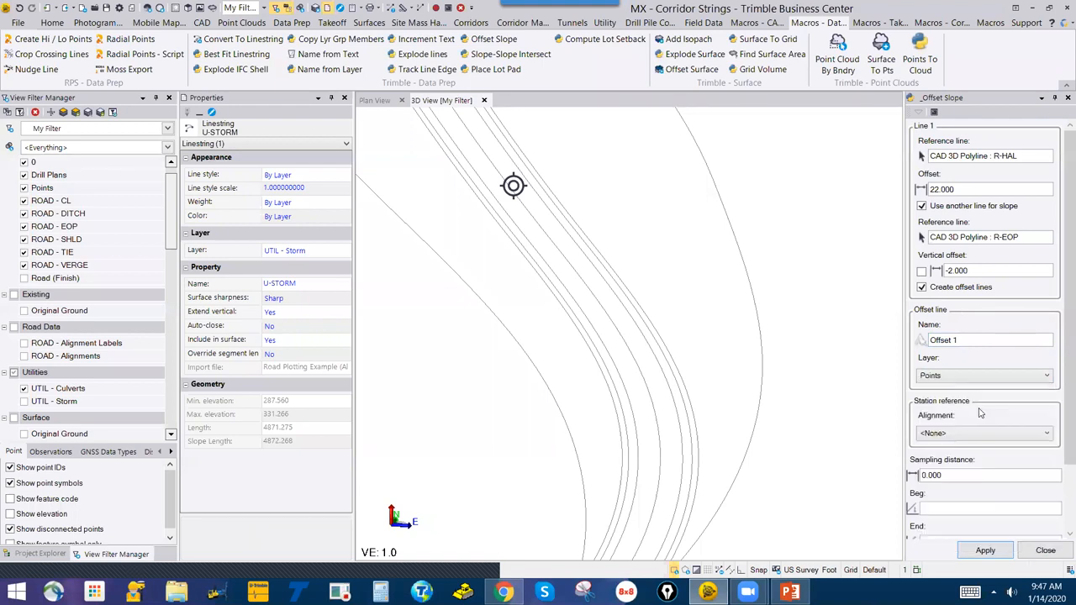
# Use R-HAL as the station reference alignment, leave the beginning and end stations blank, and create the slope-based offset line
pyautogui.click(944, 434)
pyautogui.click(951, 459)
pyautogui.scroll(-2, 1060, 429)
pyautogui.click(946, 396)
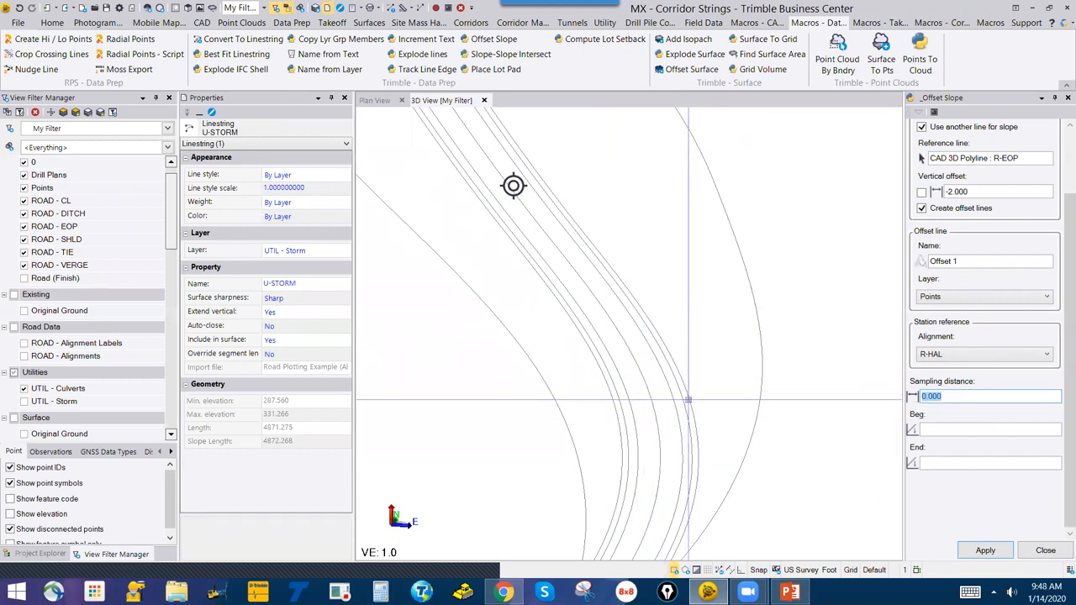
pyautogui.click(947, 429)
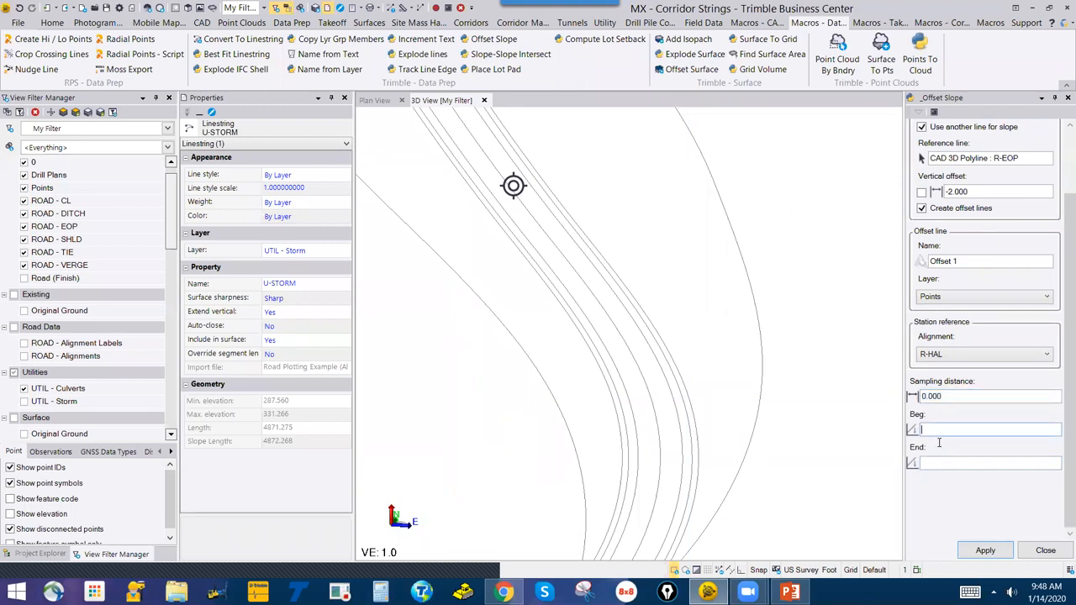
pyautogui.click(937, 463)
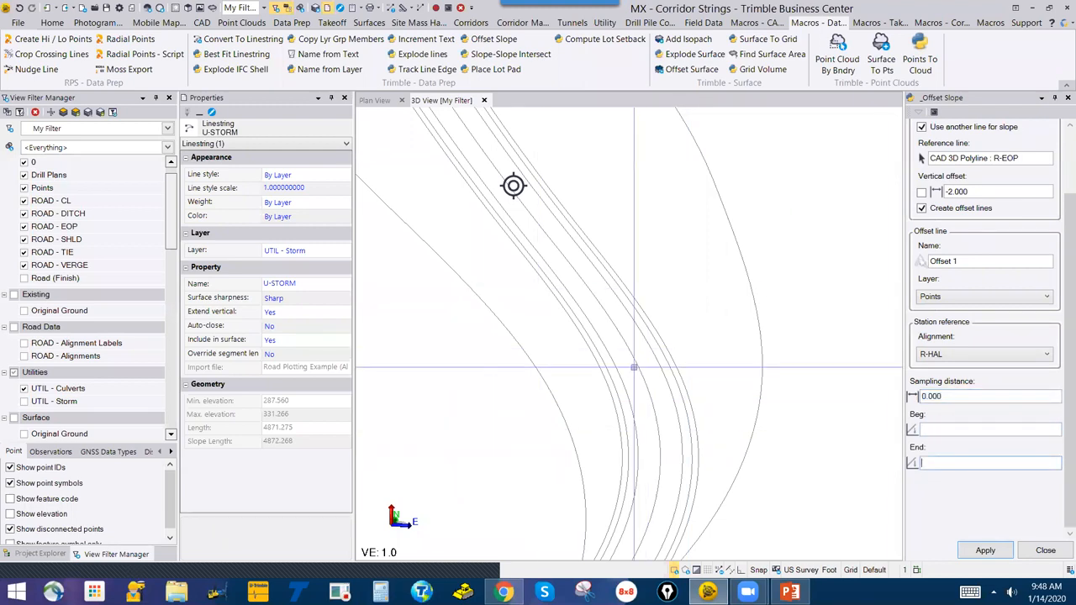
pyautogui.scroll(-2, 635, 370)
pyautogui.scroll(3, 635, 370)
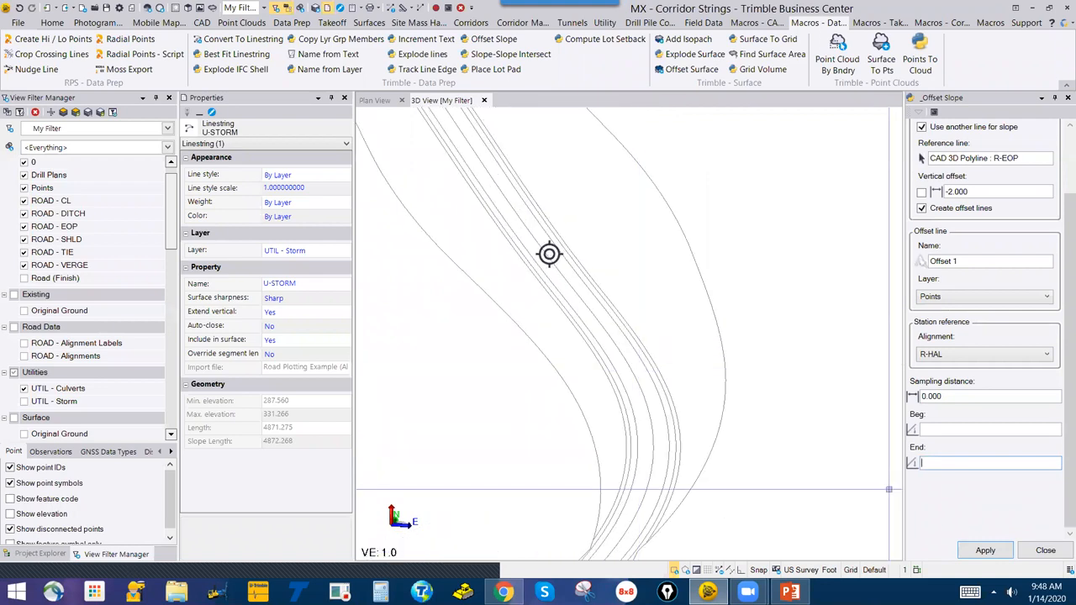
pyautogui.click(991, 552)
# Check the new offset line around the road curve and close the Offset Slope command
pyautogui.scroll(3, 549, 254)
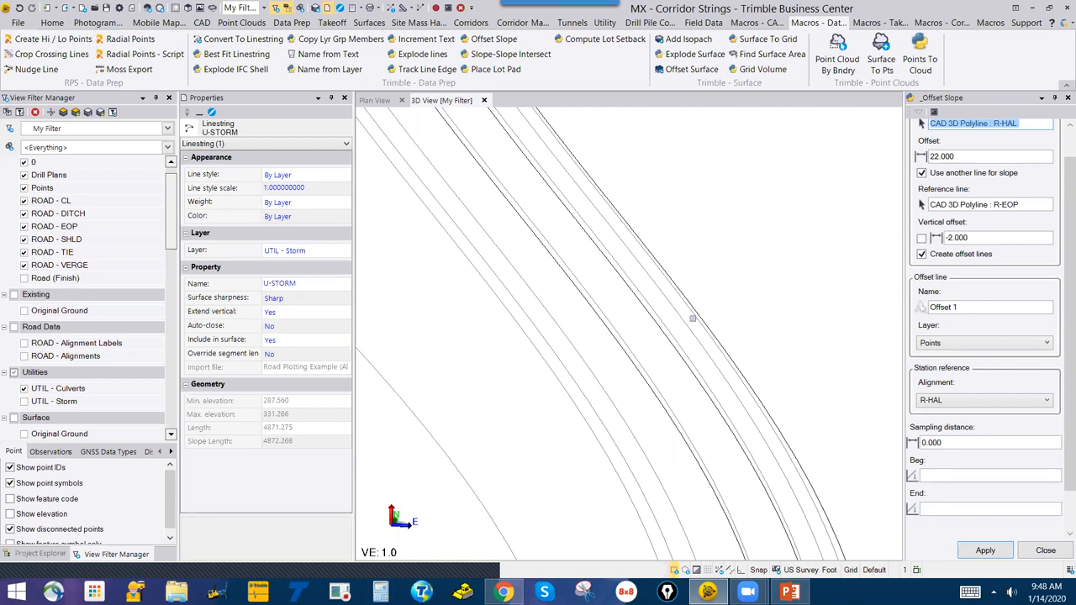
pyautogui.scroll(-4, 693, 319)
pyautogui.moveTo(693, 318)
pyautogui.mouseDown(button='middle')
pyautogui.moveTo(721, 341)
pyautogui.moveTo(669, 288)
pyautogui.moveTo(636, 280)
pyautogui.mouseUp(button='middle')
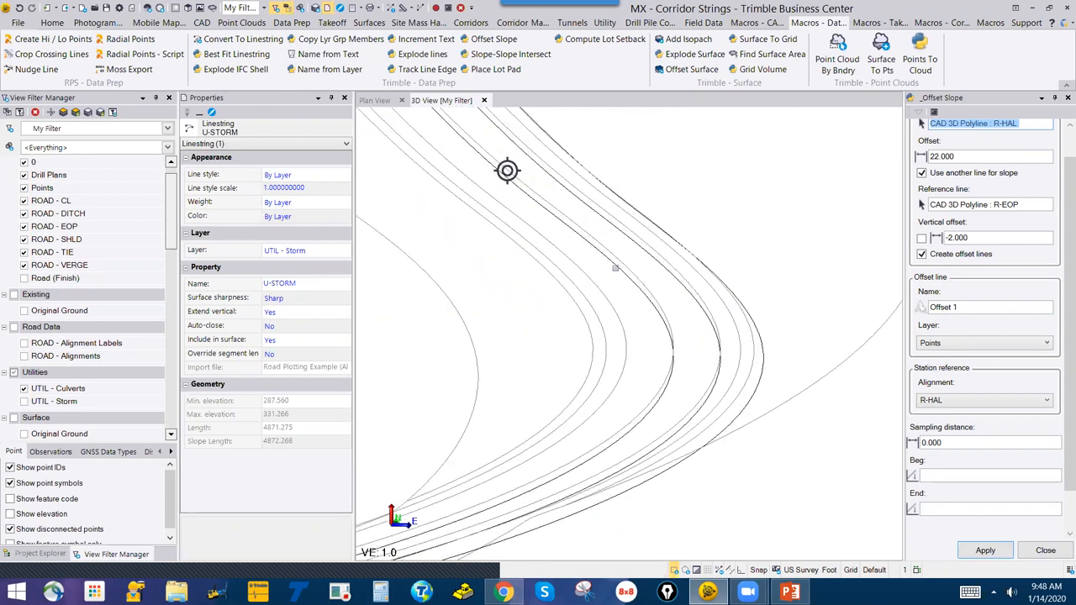
pyautogui.click(615, 268)
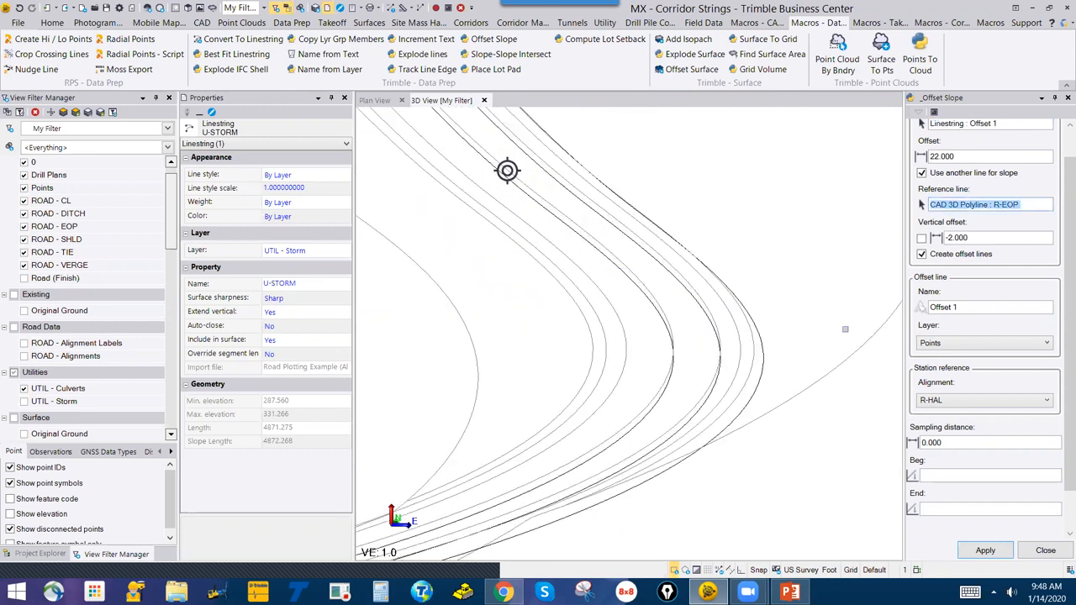
pyautogui.click(1048, 553)
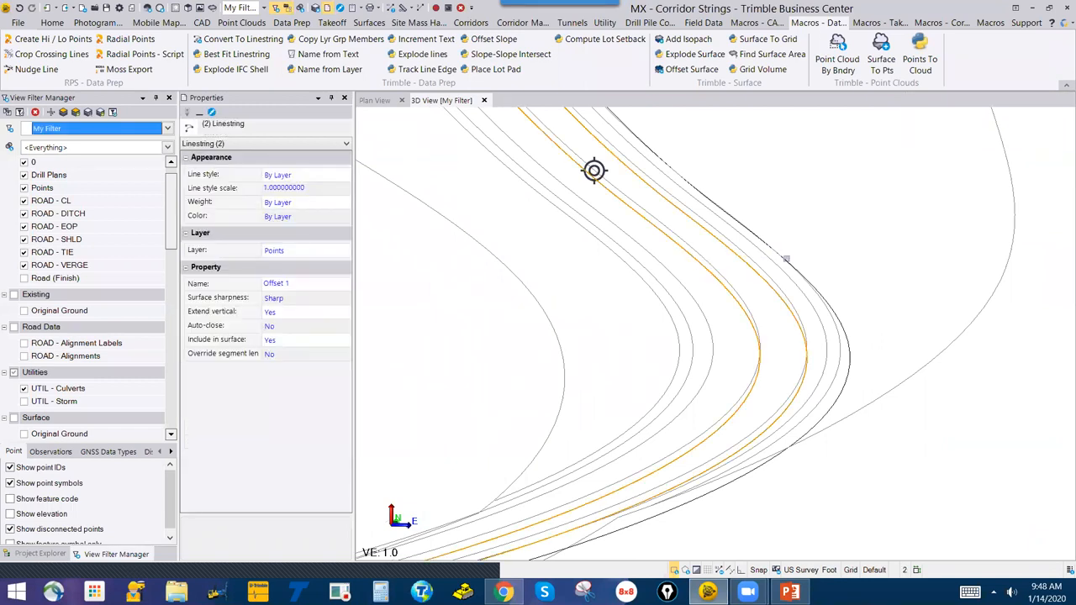
# Select the three Offset 1 linestrings and start a new surface with them as members
pyautogui.scroll(3, 787, 259)
pyautogui.moveTo(862, 342)
pyautogui.mouseDown(button='middle')
pyautogui.moveTo(664, 299)
pyautogui.moveTo(710, 270)
pyautogui.mouseUp(button='middle')
pyautogui.click(689, 267)
pyautogui.moveTo(673, 313); pyautogui.dragTo(678, 299, button='middle')
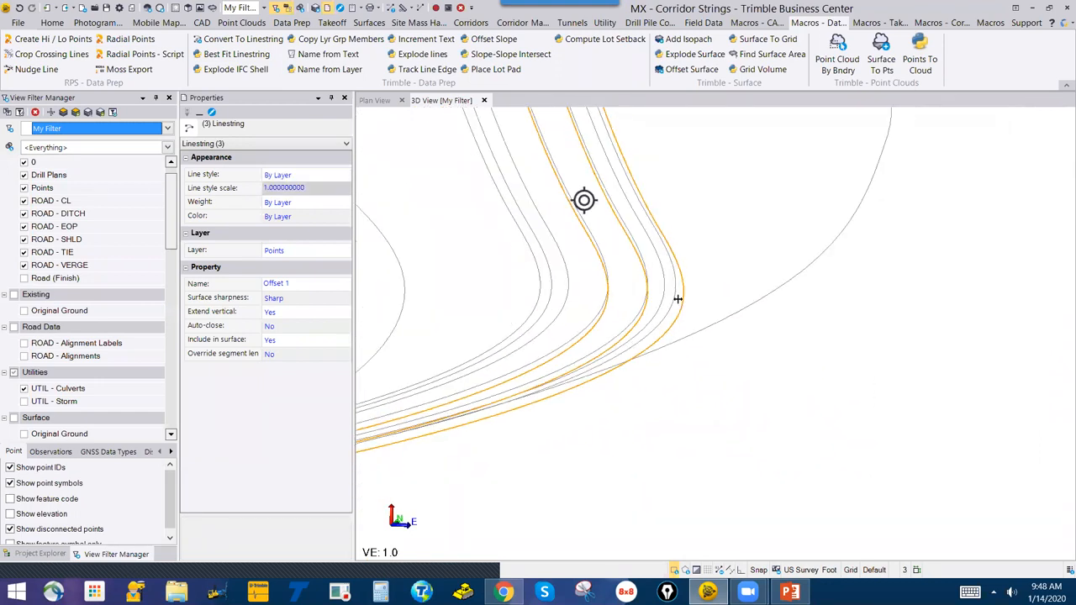
pyautogui.click(369, 23)
pyautogui.click(23, 52)
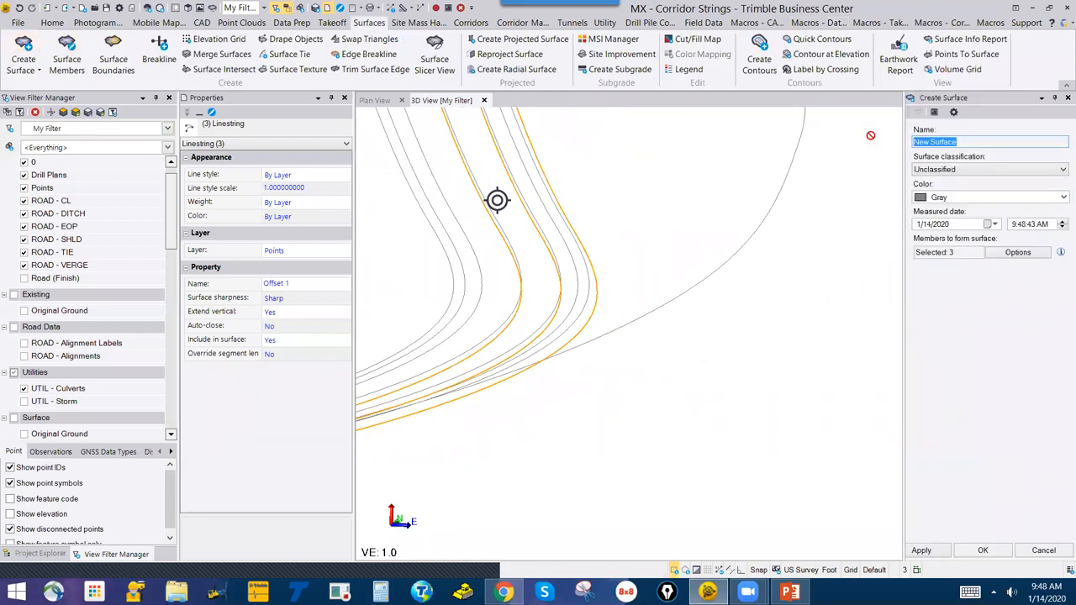
# Name the surface Sub Ext, classify it as Design, color it orange, and create it
pyautogui.write('Sub Ext')
pyautogui.click(965, 170)
pyautogui.click(955, 220)
pyautogui.click(943, 198)
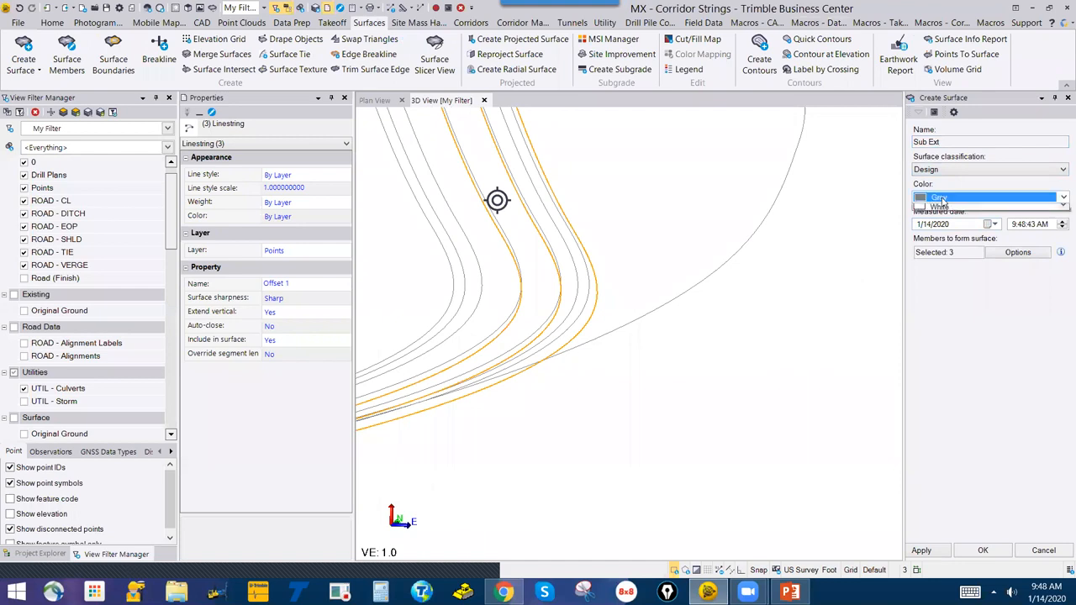
pyautogui.click(936, 252)
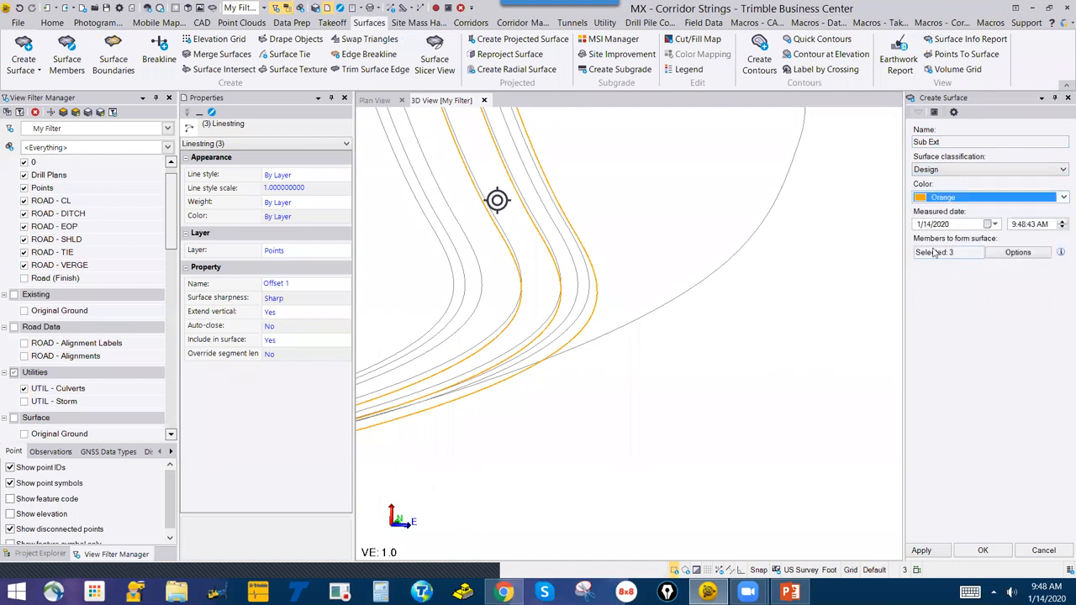
pyautogui.click(993, 557)
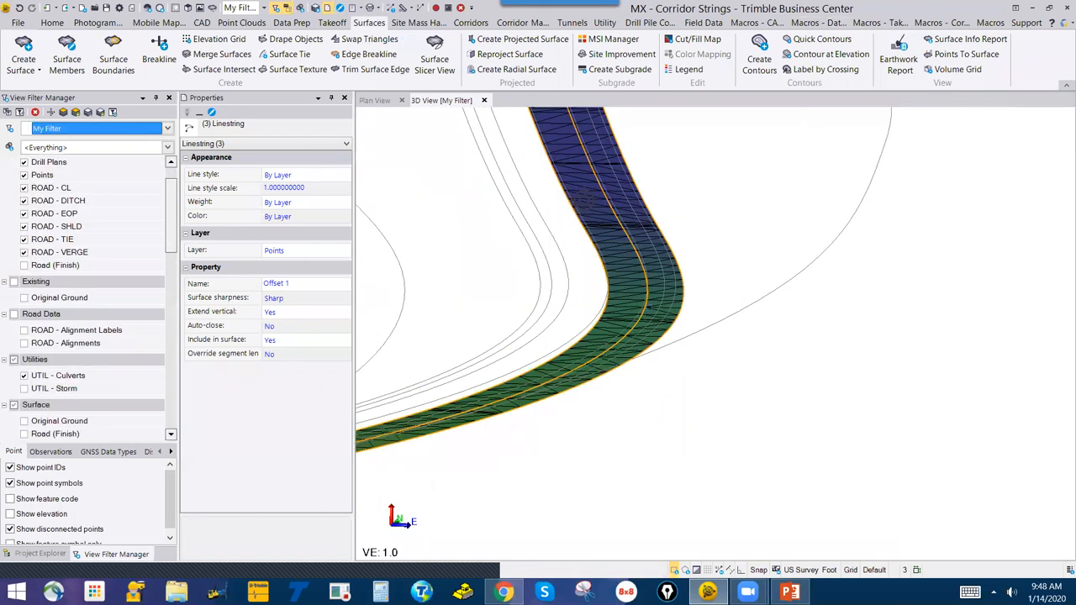
# Hide the Points layer and the Sub Ext surface in the 3D view filter
pyautogui.scroll(2, 637, 293)
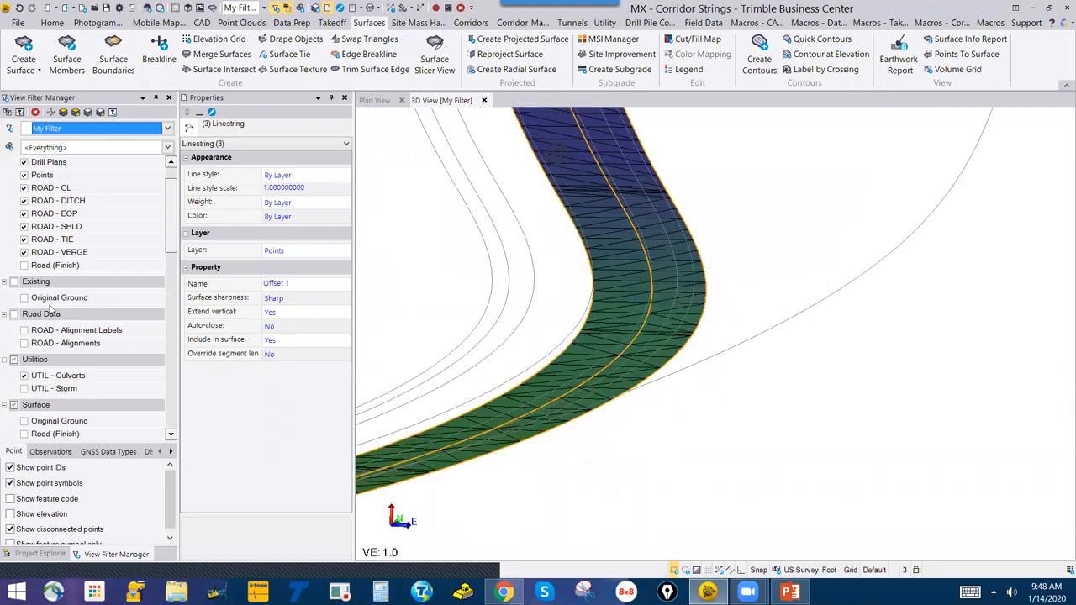
pyautogui.click(25, 175)
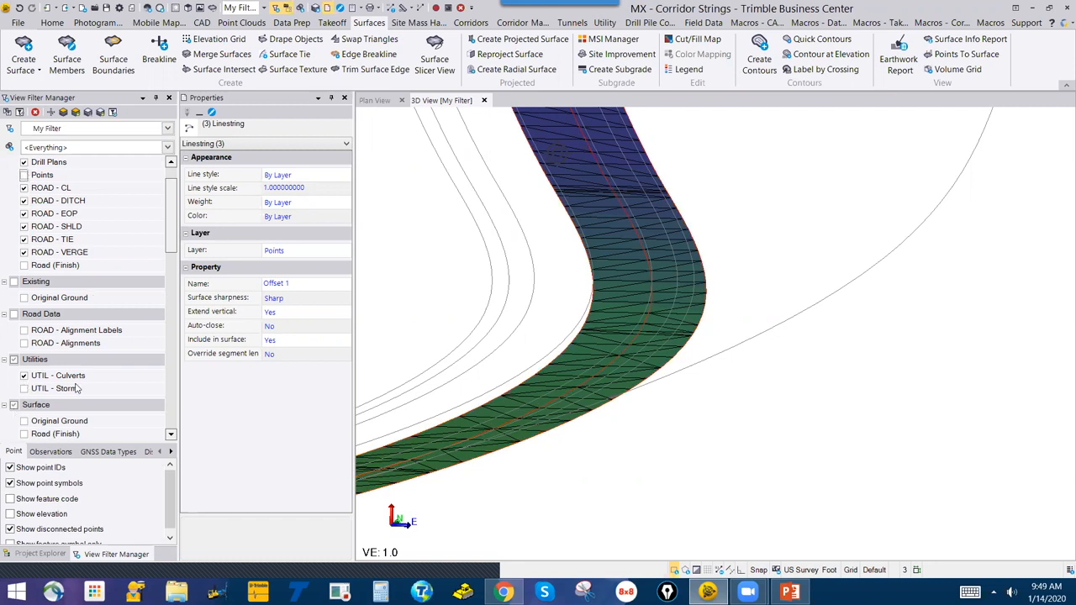
pyautogui.scroll(-2, 101, 252)
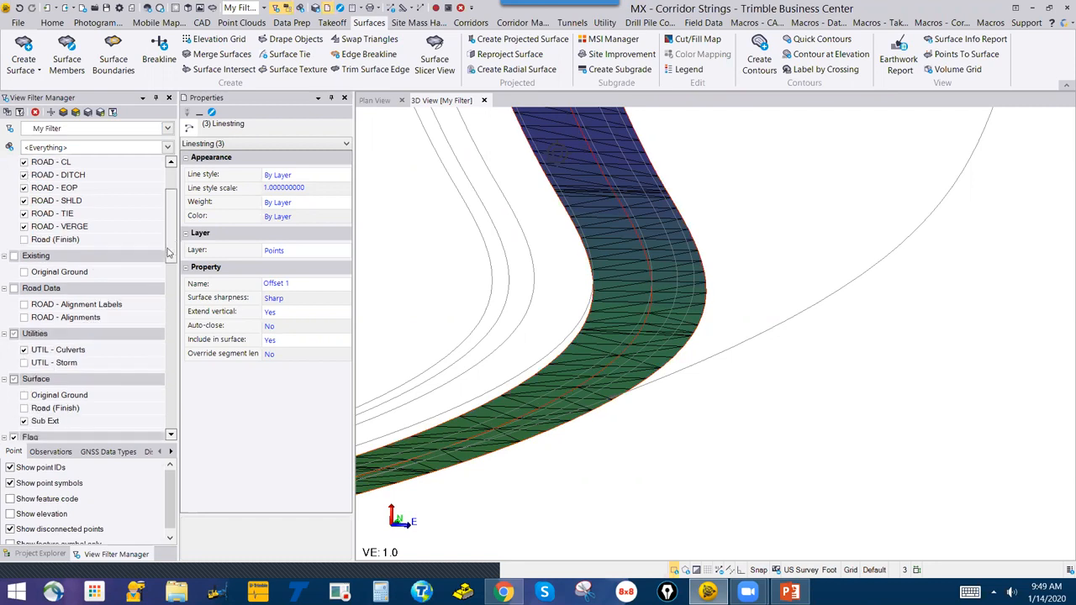
pyautogui.click(25, 395)
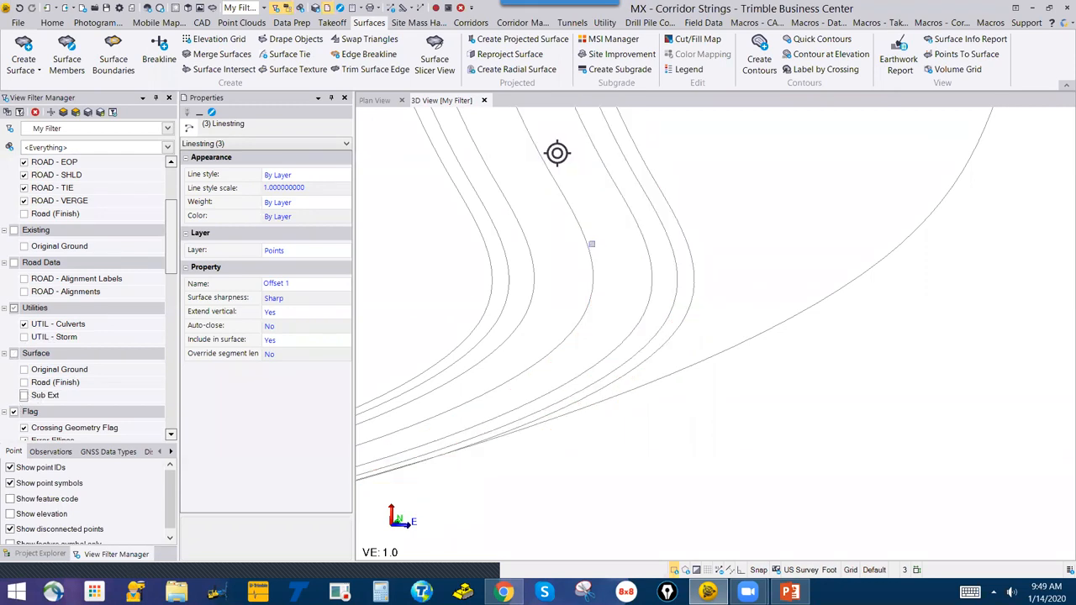
# Start a new surface from the five road polylines running from the centerline out to the eastern tie line
pyautogui.click(591, 245)
pyautogui.click(646, 244)
pyautogui.click(675, 240)
pyautogui.click(687, 233)
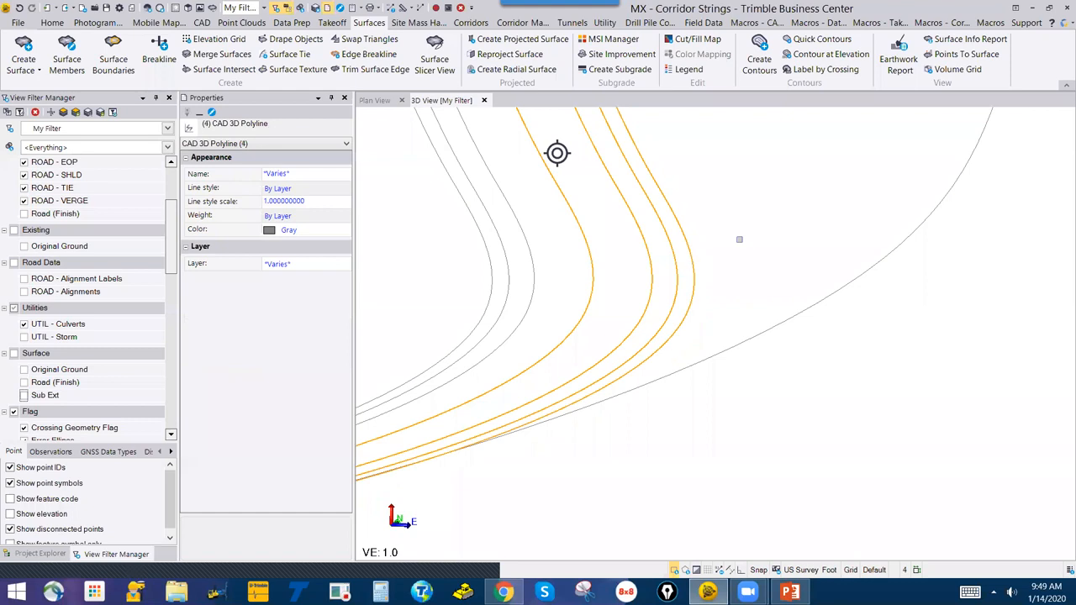
pyautogui.click(907, 247)
pyautogui.scroll(-2, 805, 248)
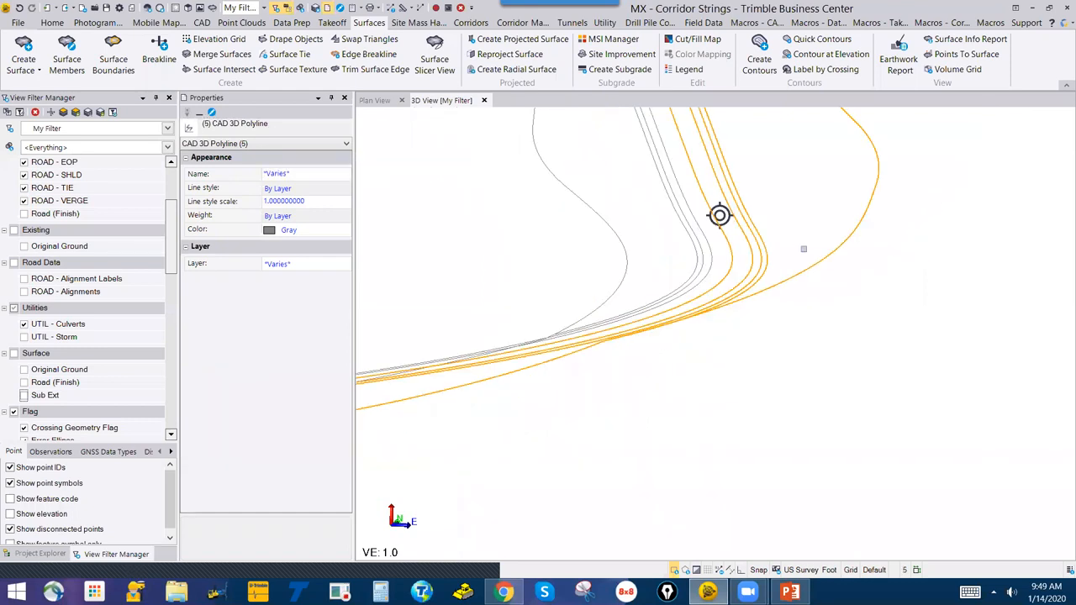
pyautogui.click(25, 46)
# Name the surface Fin Grd, classify it as Design, color it red, and create it
pyautogui.write('Fin Grd')
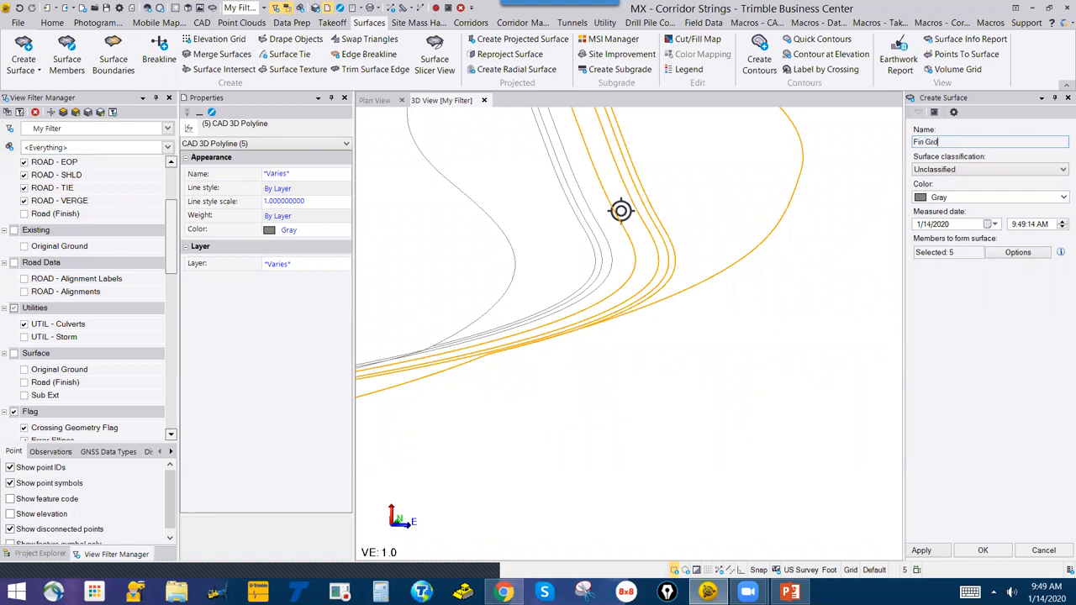
pyautogui.press('Tab')
pyautogui.press('d')
pyautogui.click(946, 199)
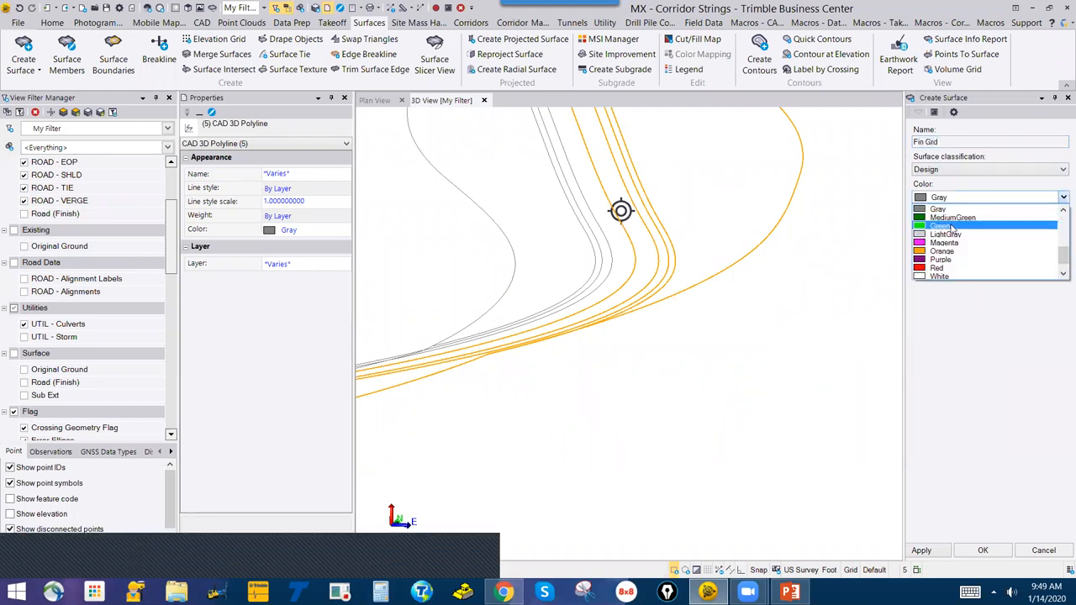
pyautogui.click(950, 267)
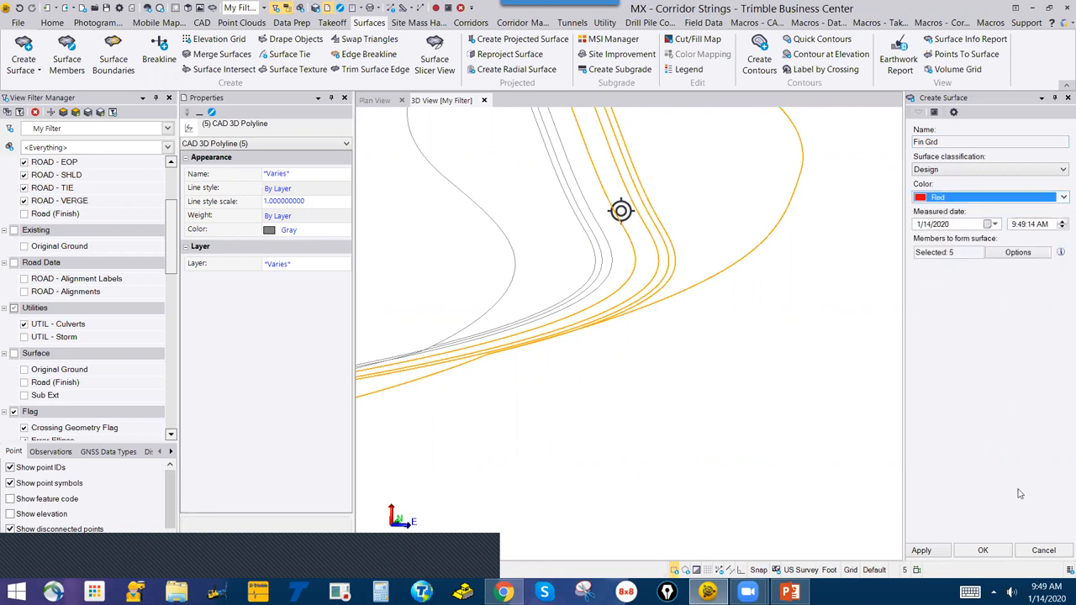
pyautogui.click(983, 551)
# Slice the surfaces across the road in the plan view and examine Sub Ext against Fin Grd in the Surface Slicer cross-section
pyautogui.click(375, 100)
pyautogui.scroll(-1, 802, 316)
pyautogui.moveTo(879, 294); pyautogui.dragTo(783, 326, button='middle')
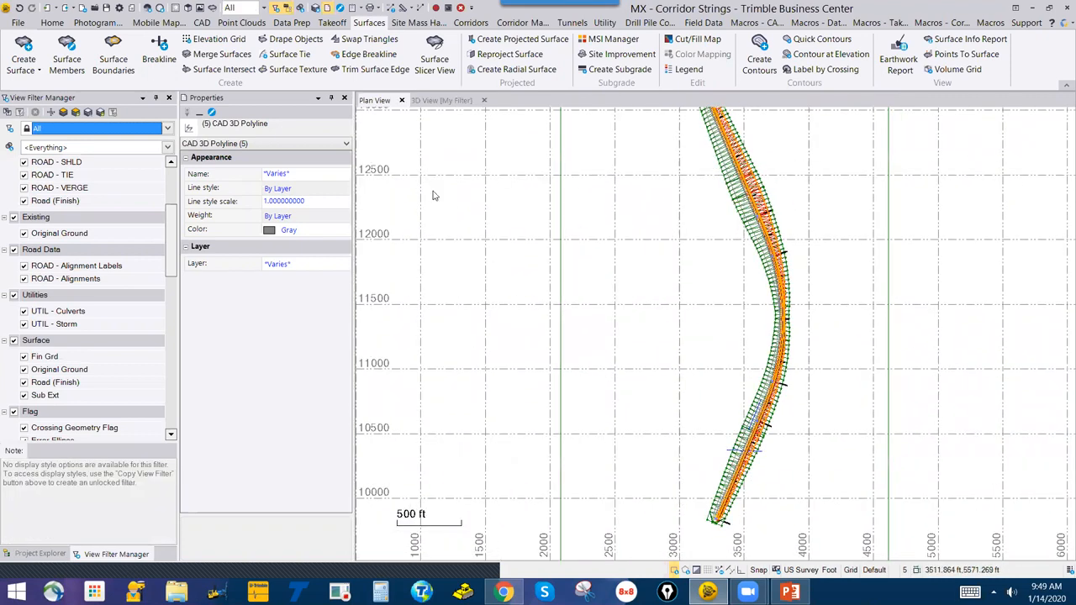
pyautogui.click(214, 8)
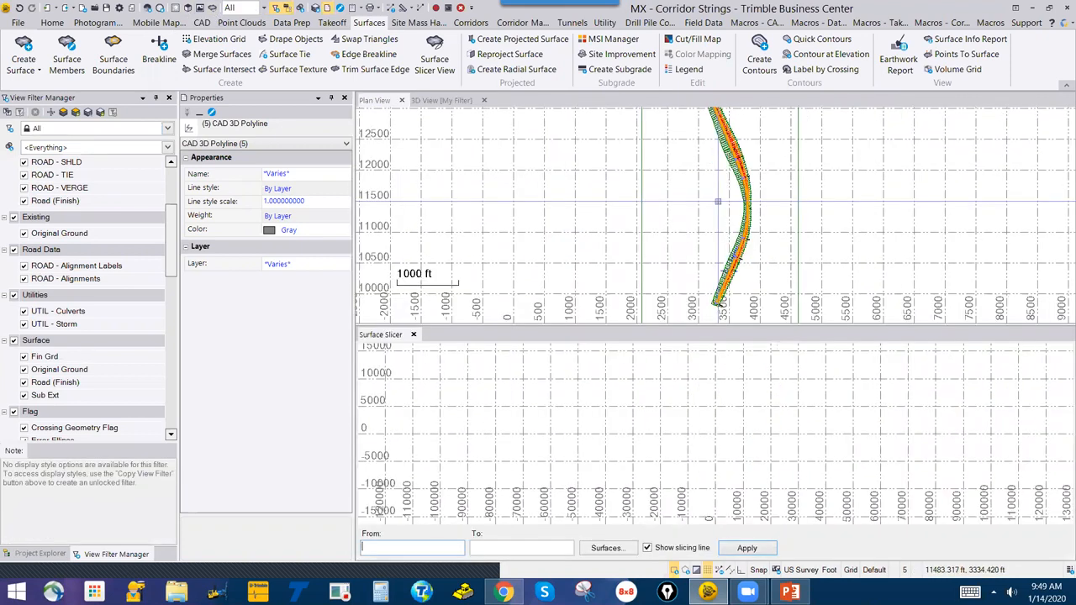
pyautogui.click(717, 174)
pyautogui.click(763, 150)
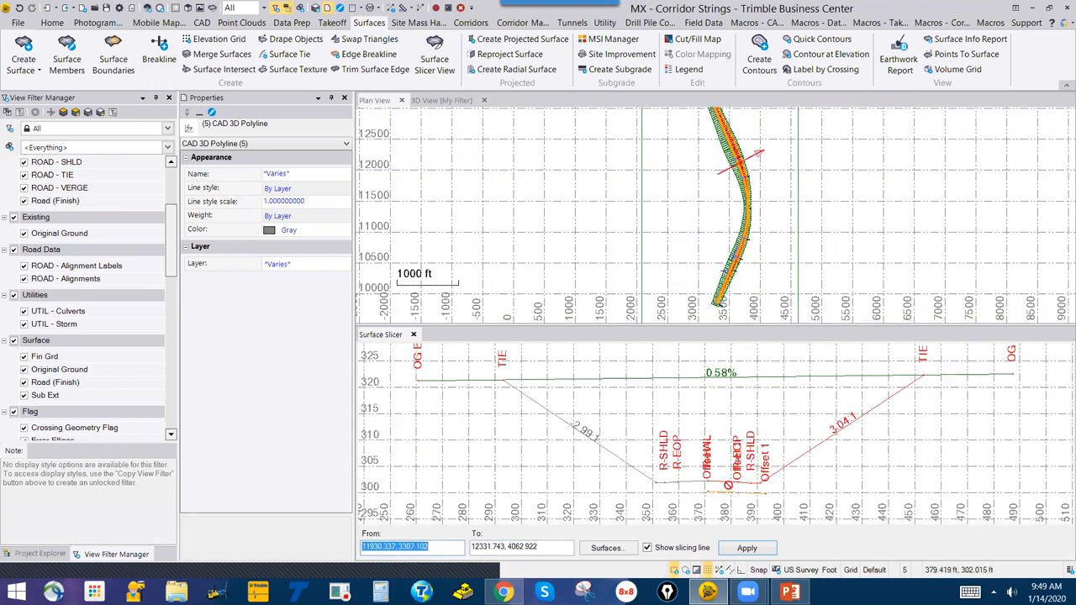
pyautogui.scroll(3, 717, 427)
pyautogui.scroll(2, 717, 427)
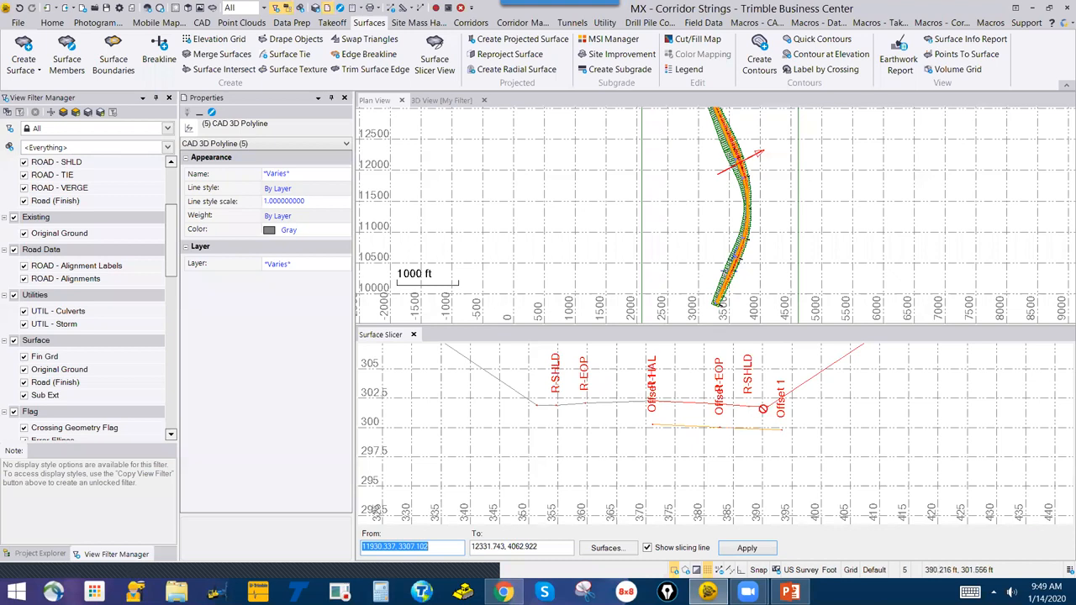
pyautogui.scroll(1, 764, 409)
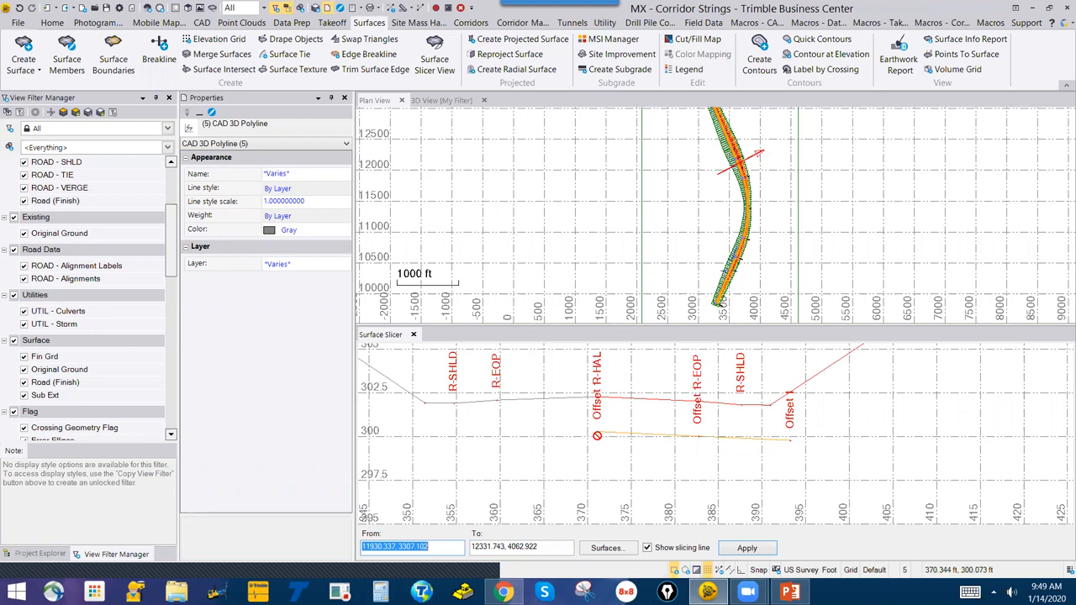
pyautogui.scroll(-2, 715, 427)
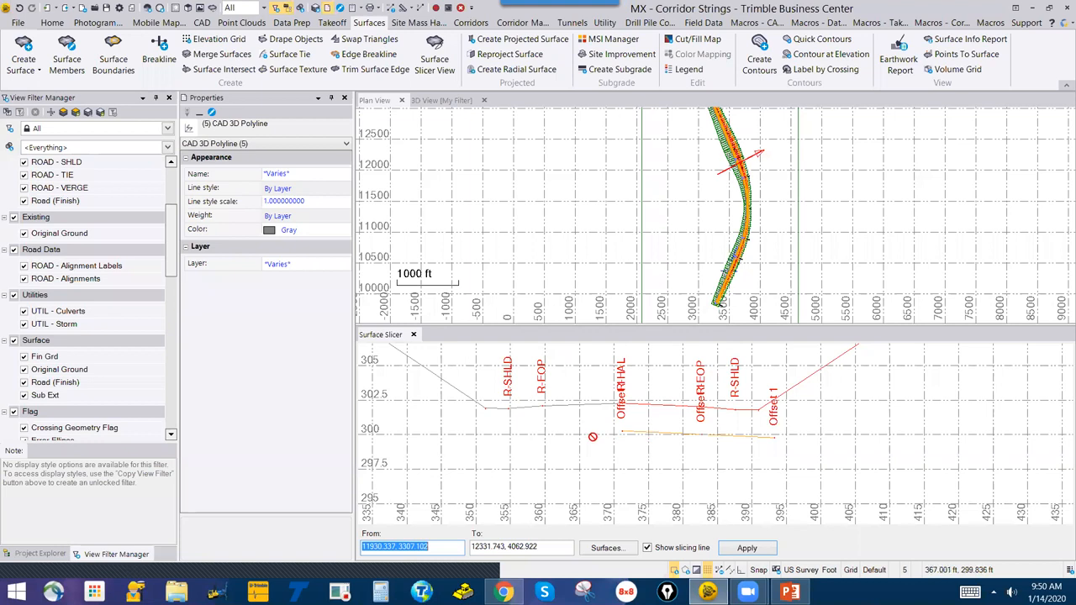
pyautogui.scroll(-2, 565, 432)
pyautogui.moveTo(572, 437); pyautogui.dragTo(626, 469, button='middle')
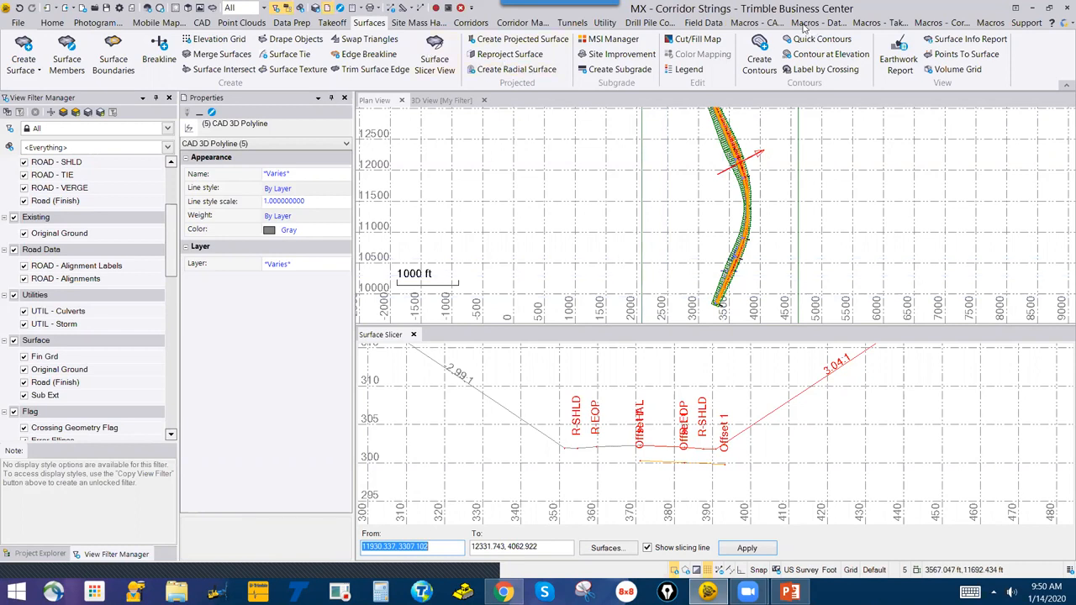
# Locate the Slope-Slope Intersect command among the data prep macros
pyautogui.click(806, 24)
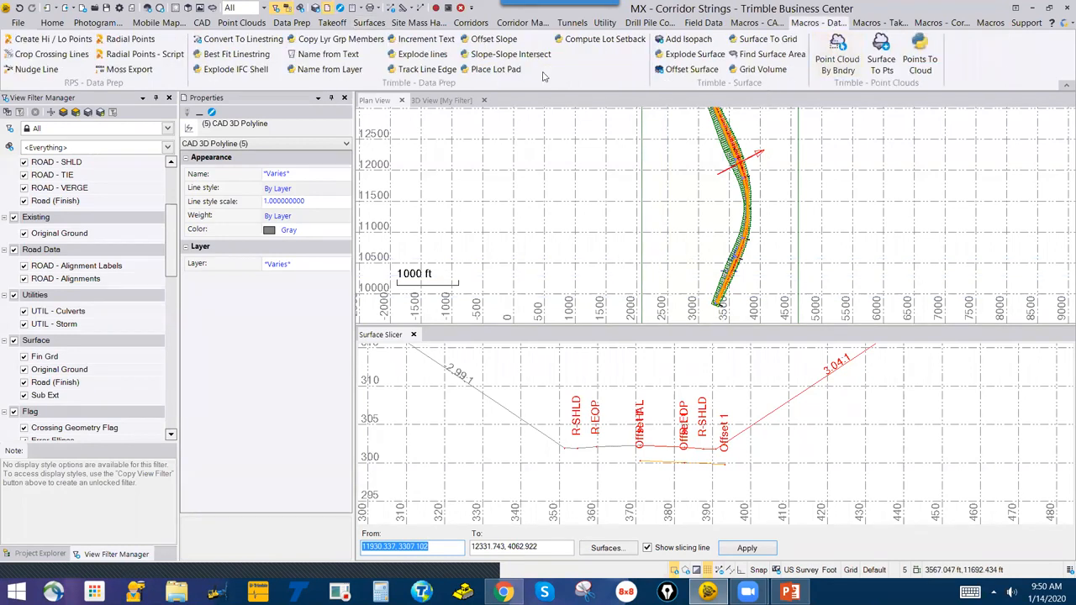
pyautogui.click(519, 60)
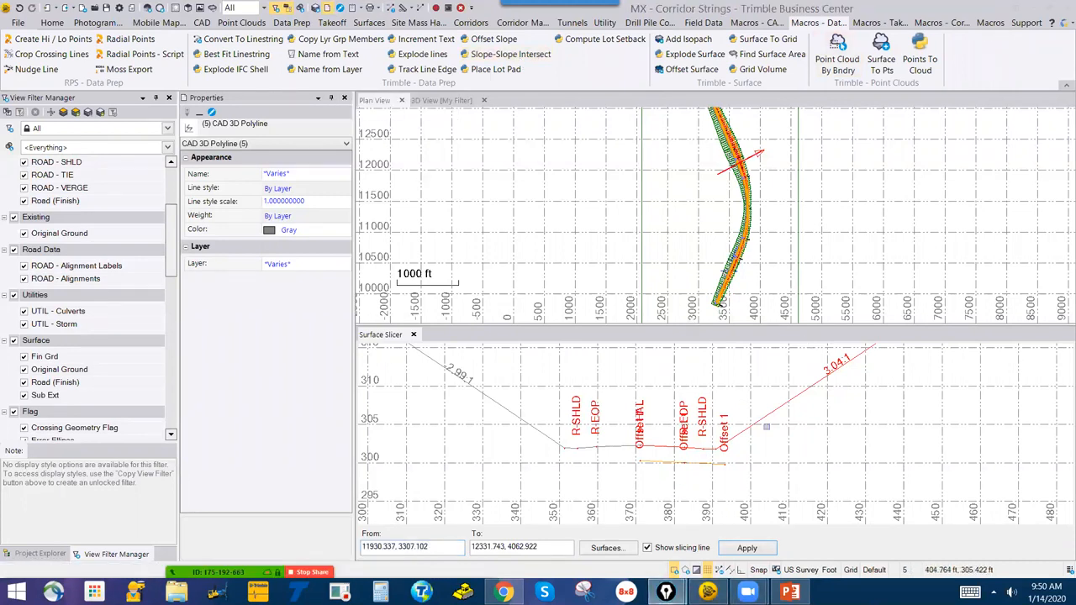
# Switch to Epic Pen, show a blank whiteboard, choose the pen tool, and move the toolbar aside to clear the drawing area
pyautogui.click(669, 593)
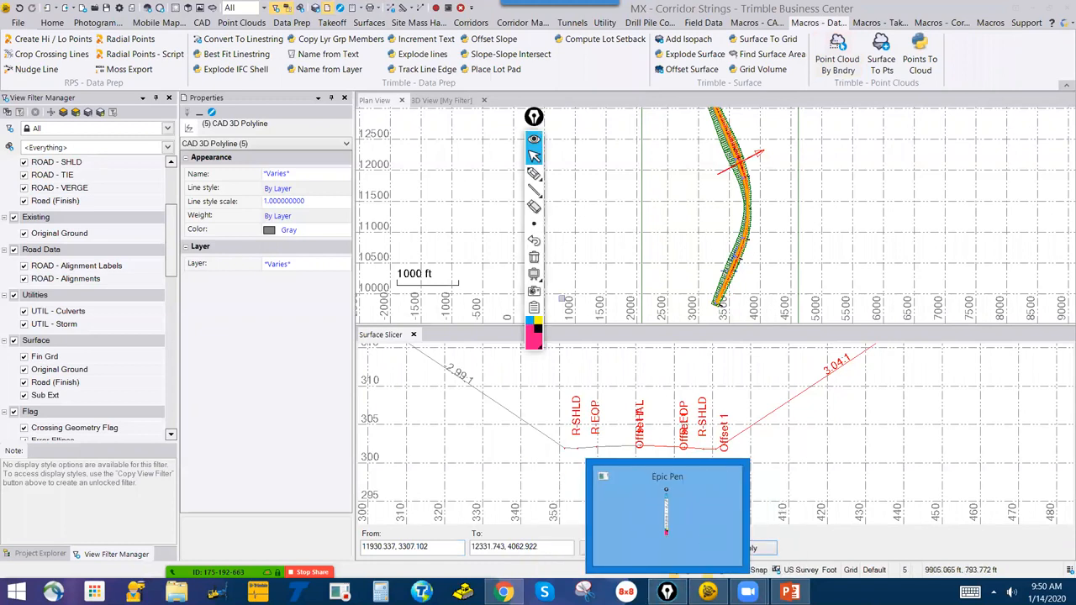
pyautogui.click(534, 275)
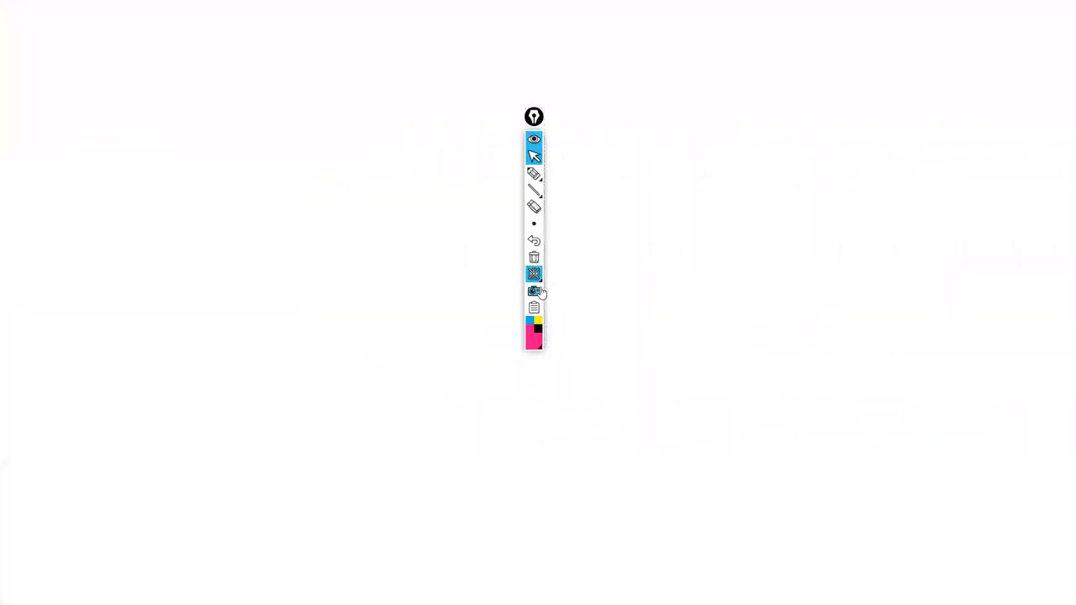
pyautogui.click(535, 174)
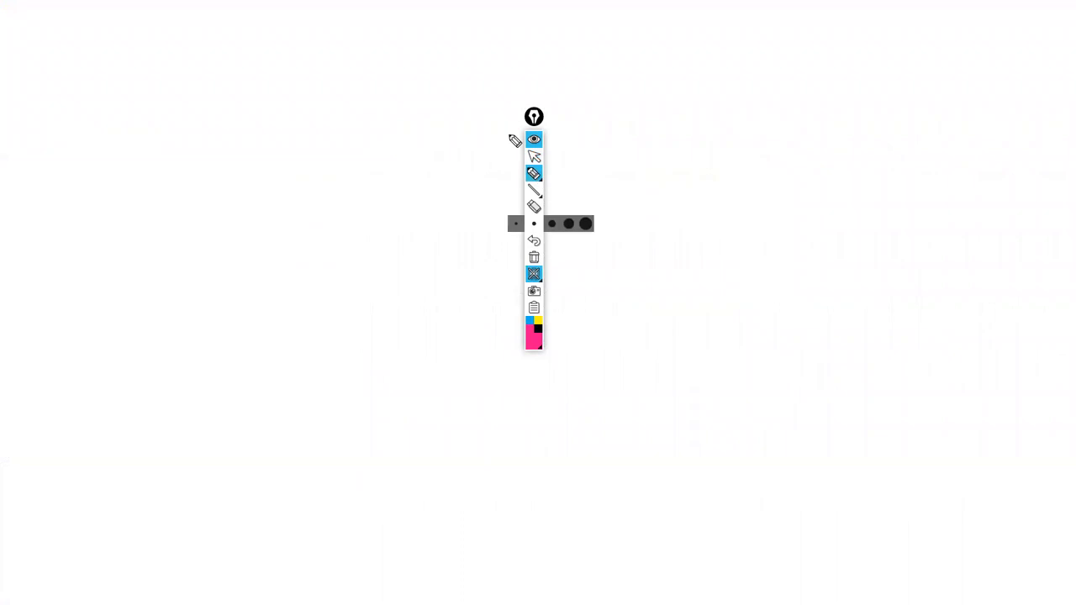
pyautogui.moveTo(534, 118); pyautogui.dragTo(983, 129)
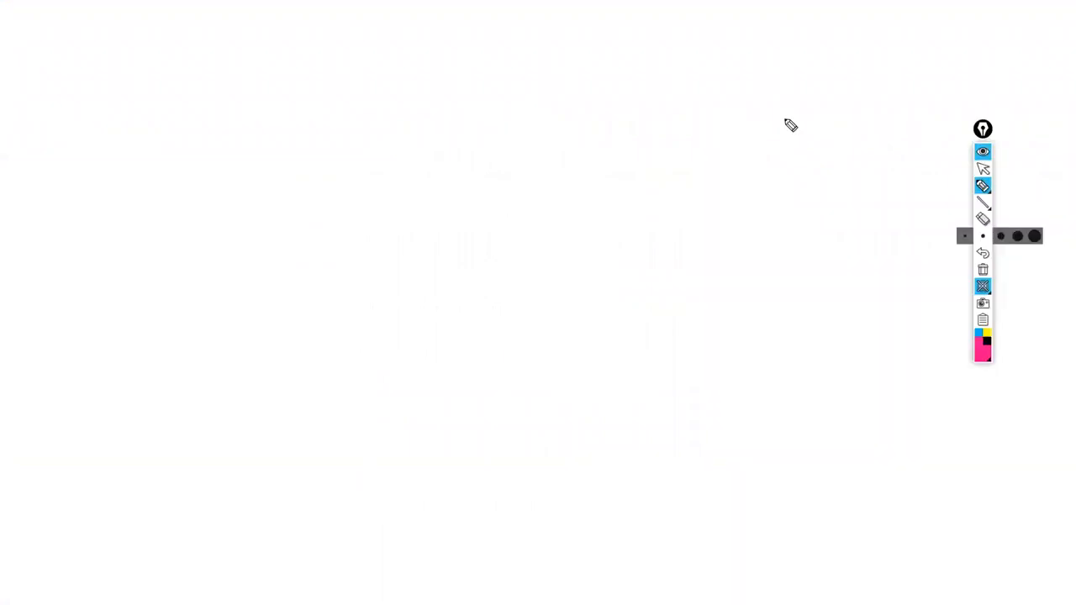
# Mark the end points of two separate lines and sketch the near-horizontal upper line with a parallel line offset vertically below it
pyautogui.click(300, 189)
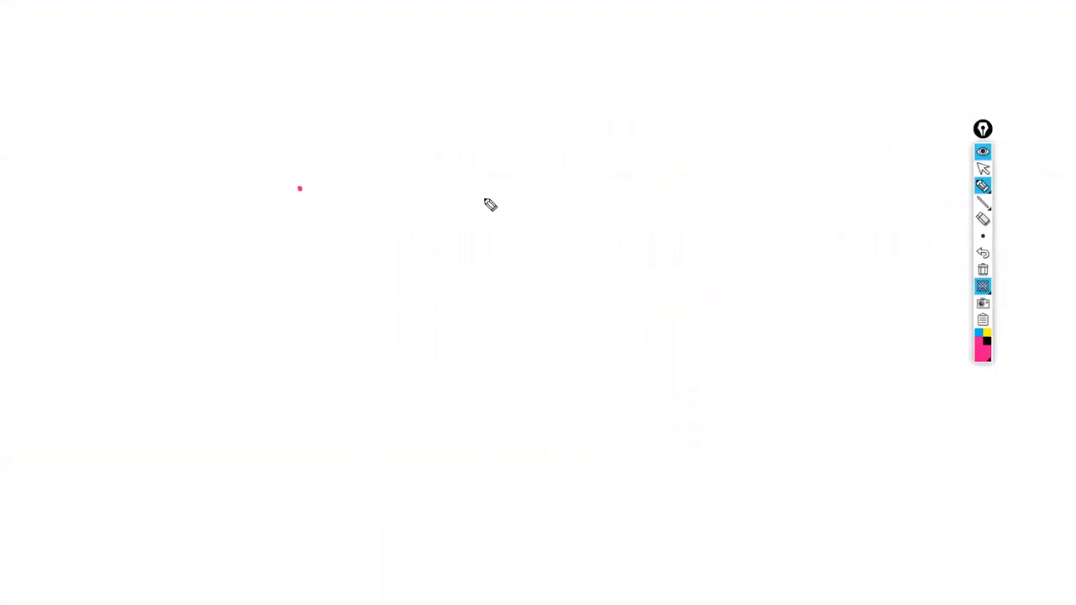
pyautogui.click(477, 194)
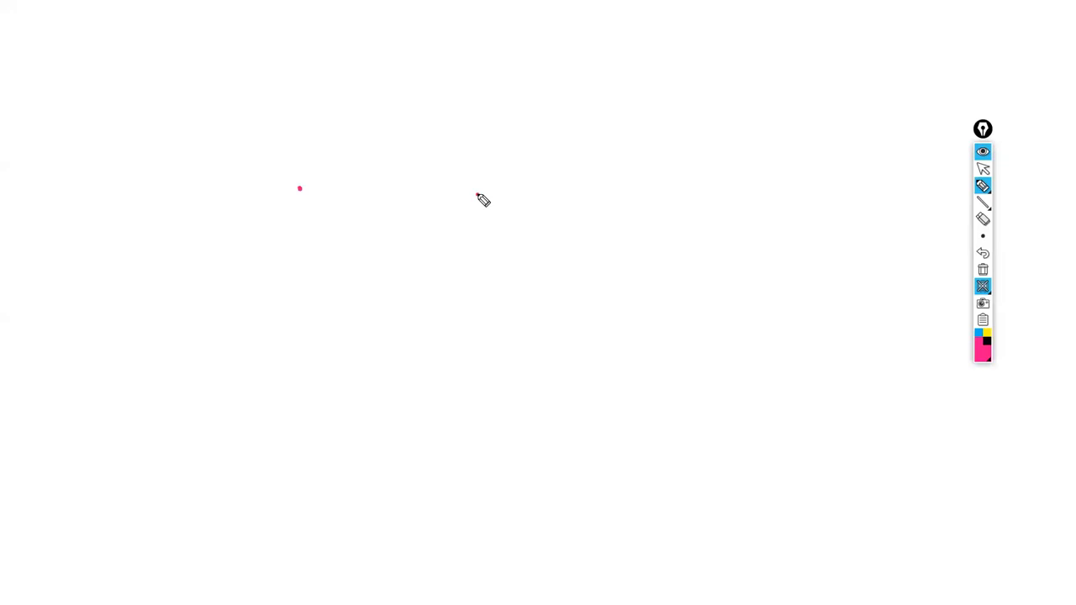
pyautogui.click(634, 222)
pyautogui.click(849, 438)
pyautogui.moveTo(299, 189); pyautogui.dragTo(479, 193)
pyautogui.moveTo(340, 194)
pyautogui.mouseDown()
pyautogui.moveTo(339, 234)
pyautogui.moveTo(303, 236)
pyautogui.moveTo(493, 245)
pyautogui.mouseUp()
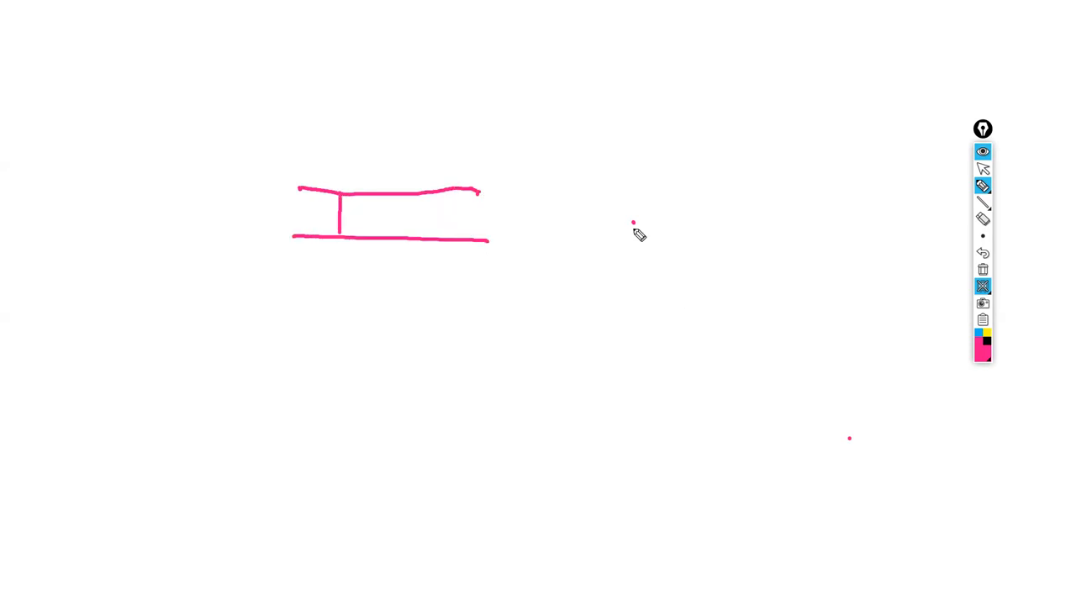
# Sketch a steep downward slope line with vertical and perpendicular offset ticks at its ends and a parallel offset line beneath it
pyautogui.moveTo(633, 224); pyautogui.dragTo(858, 439)
pyautogui.moveTo(632, 226); pyautogui.dragTo(636, 284)
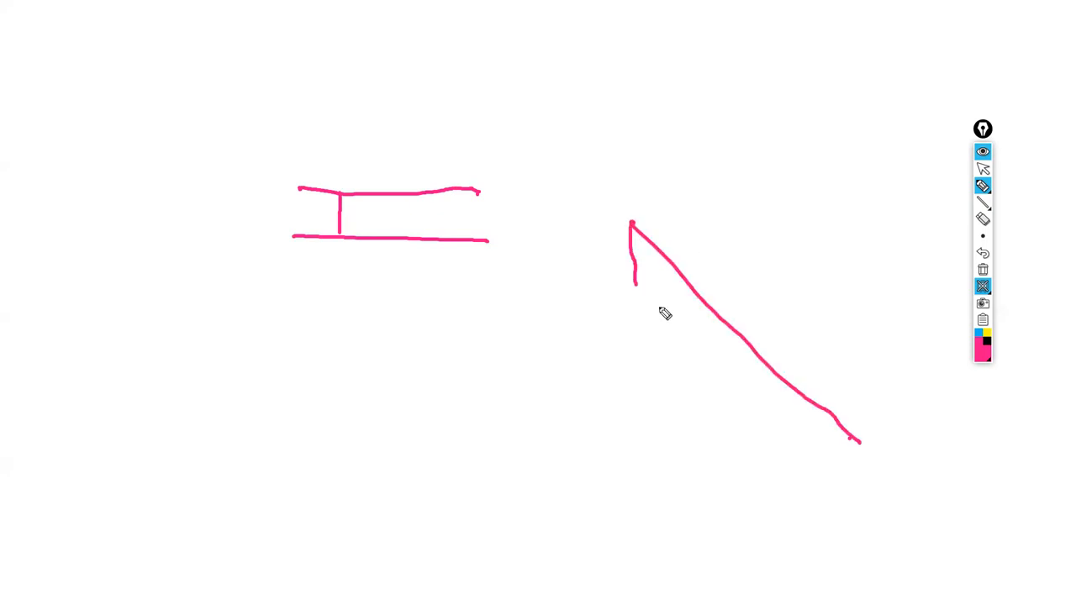
pyautogui.moveTo(850, 440); pyautogui.dragTo(851, 488)
pyautogui.moveTo(631, 223); pyautogui.dragTo(603, 263)
pyautogui.moveTo(850, 439); pyautogui.dragTo(818, 469)
pyautogui.moveTo(600, 262)
pyautogui.mouseDown()
pyautogui.moveTo(671, 342)
pyautogui.moveTo(850, 491)
pyautogui.mouseUp()
# Extend both offset lines with dashes to their intersection point and mark the end points of each offset line with dots
pyautogui.moveTo(602, 259); pyautogui.dragTo(582, 237)
pyautogui.moveTo(492, 244); pyautogui.dragTo(586, 239)
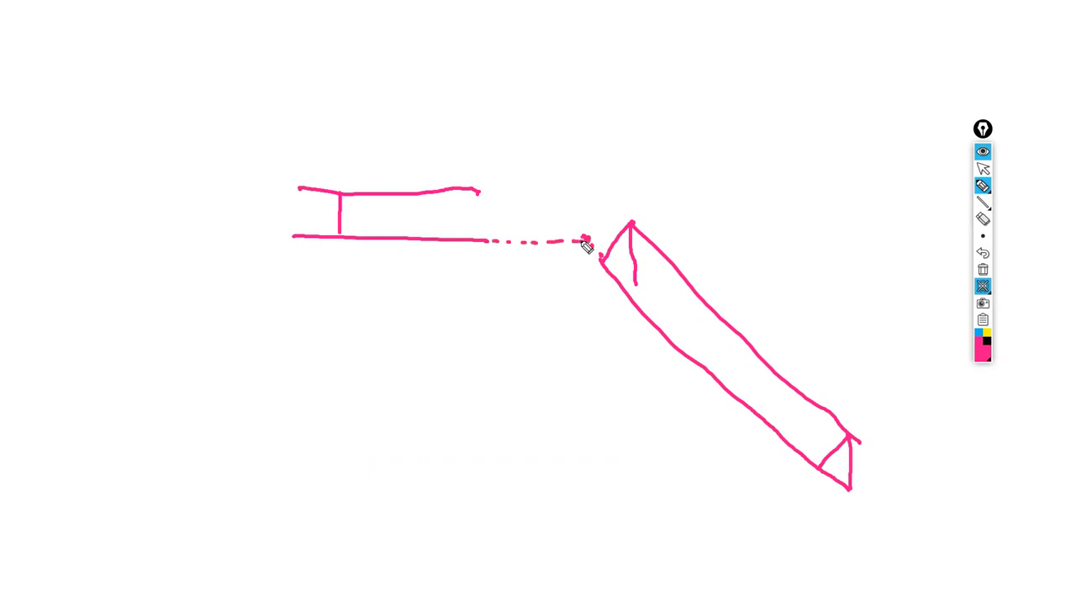
pyautogui.click(293, 236)
pyautogui.click(484, 239)
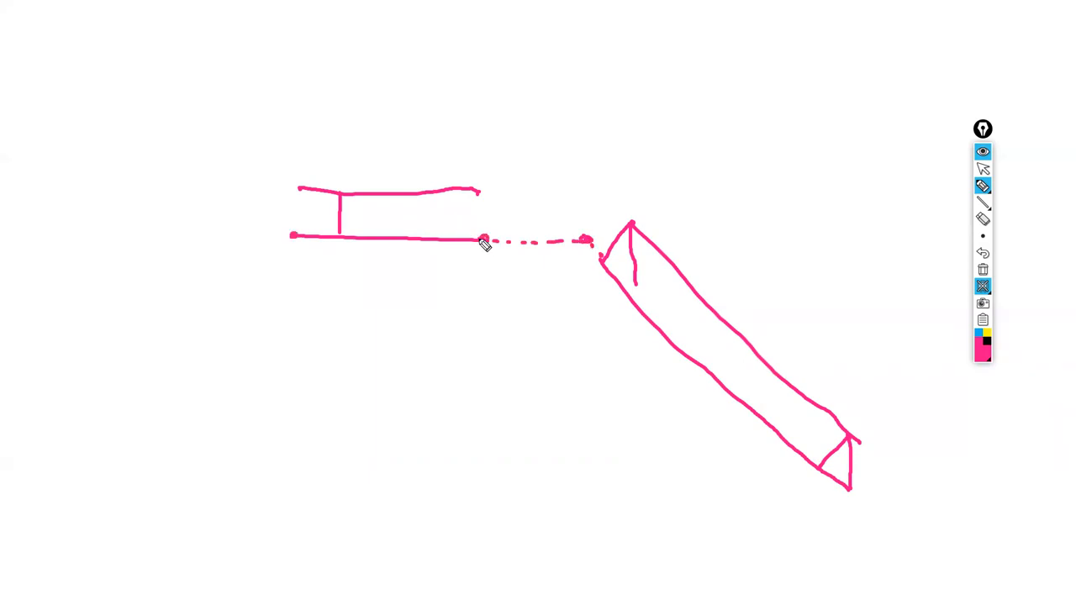
pyautogui.click(598, 260)
pyautogui.click(849, 491)
# Sketch a second example of a flat line joining a downward slope, with vertical and perpendicular offsets below, and annotate the area beside the joint
pyautogui.moveTo(143, 325)
pyautogui.mouseDown()
pyautogui.moveTo(398, 336)
pyautogui.moveTo(663, 526)
pyautogui.mouseUp()
pyautogui.moveTo(141, 324); pyautogui.dragTo(141, 370)
pyautogui.moveTo(396, 334); pyautogui.dragTo(394, 374)
pyautogui.moveTo(142, 370)
pyautogui.mouseDown()
pyautogui.moveTo(278, 389)
pyautogui.moveTo(394, 388)
pyautogui.moveTo(440, 371)
pyautogui.moveTo(452, 415)
pyautogui.moveTo(635, 536)
pyautogui.mouseUp()
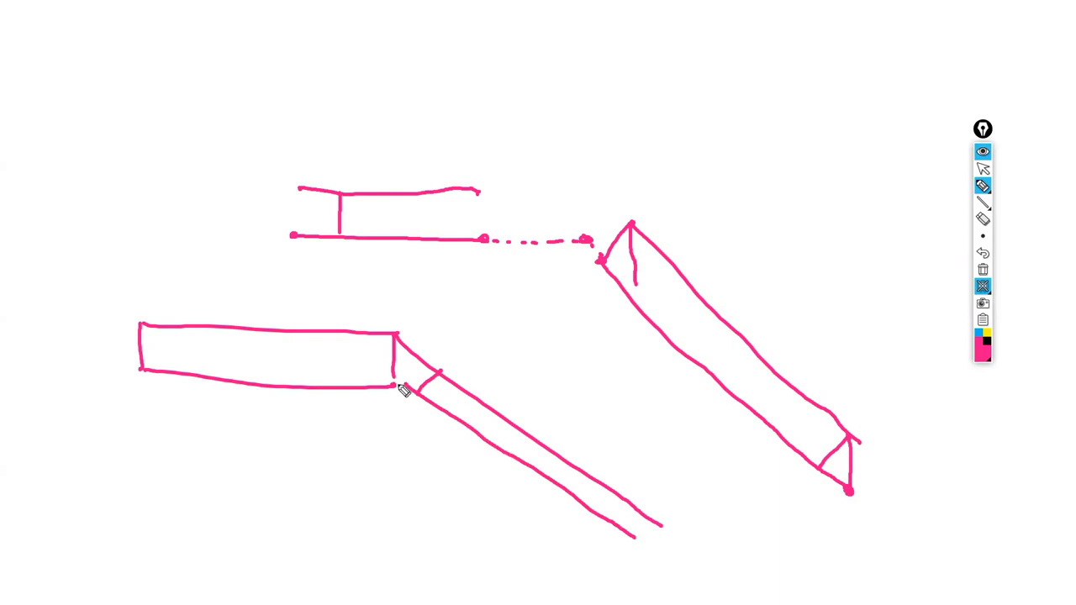
pyautogui.moveTo(427, 389)
pyautogui.mouseDown()
pyautogui.moveTo(403, 388)
pyautogui.moveTo(459, 388)
pyautogui.mouseUp()
pyautogui.click(455, 386)
pyautogui.moveTo(459, 386); pyautogui.dragTo(446, 406)
pyautogui.moveTo(454, 382); pyautogui.dragTo(475, 390)
# Clear the sketch and close the whiteboard and drawing toolbar to return to the Trimble Business Center project
pyautogui.click(983, 269)
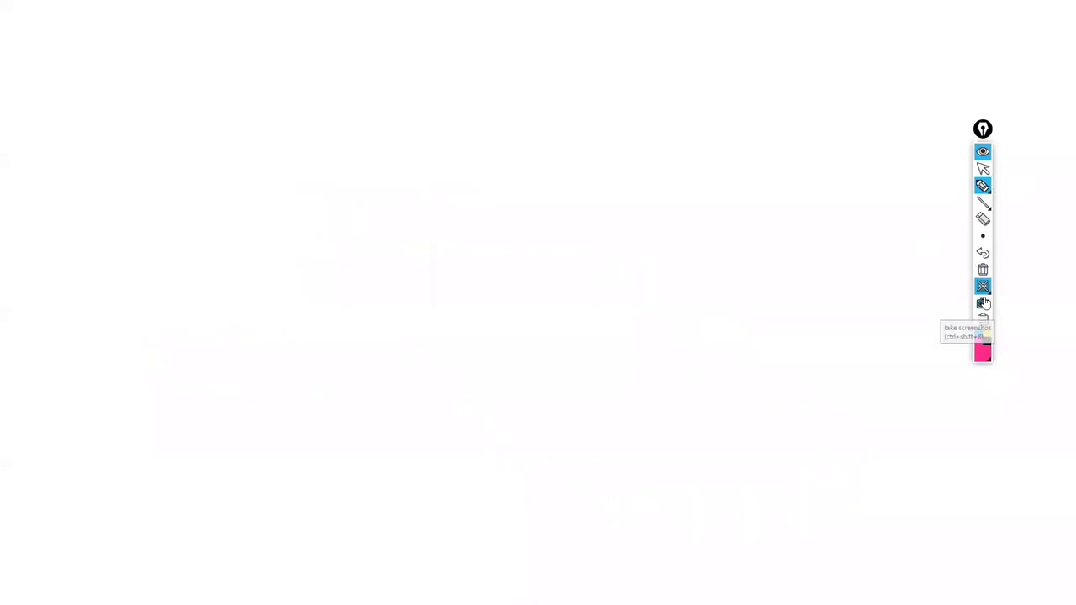
pyautogui.moveTo(984, 289)
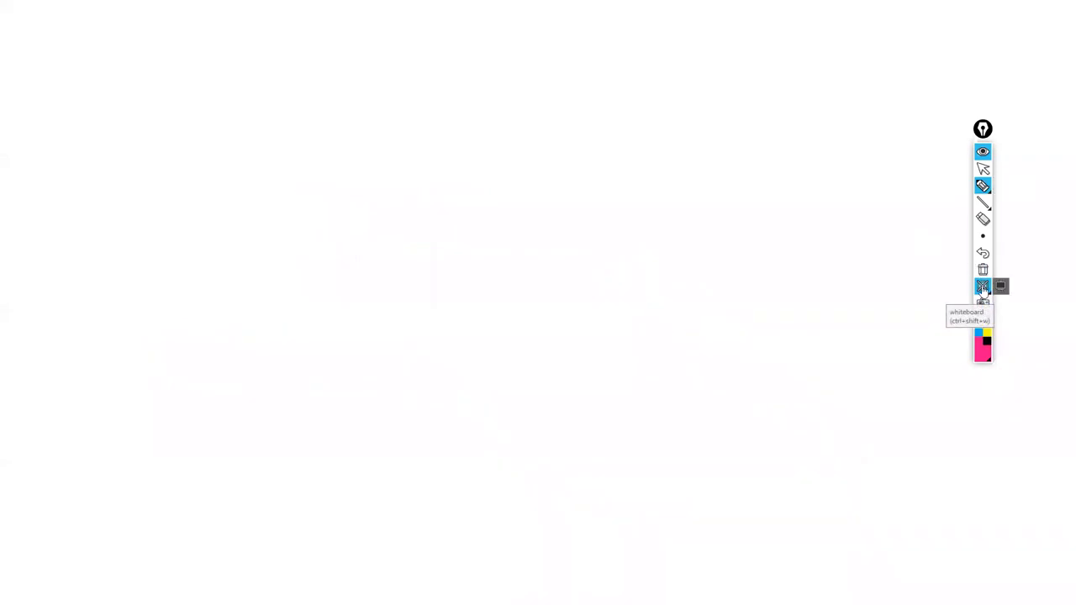
pyautogui.click(983, 288)
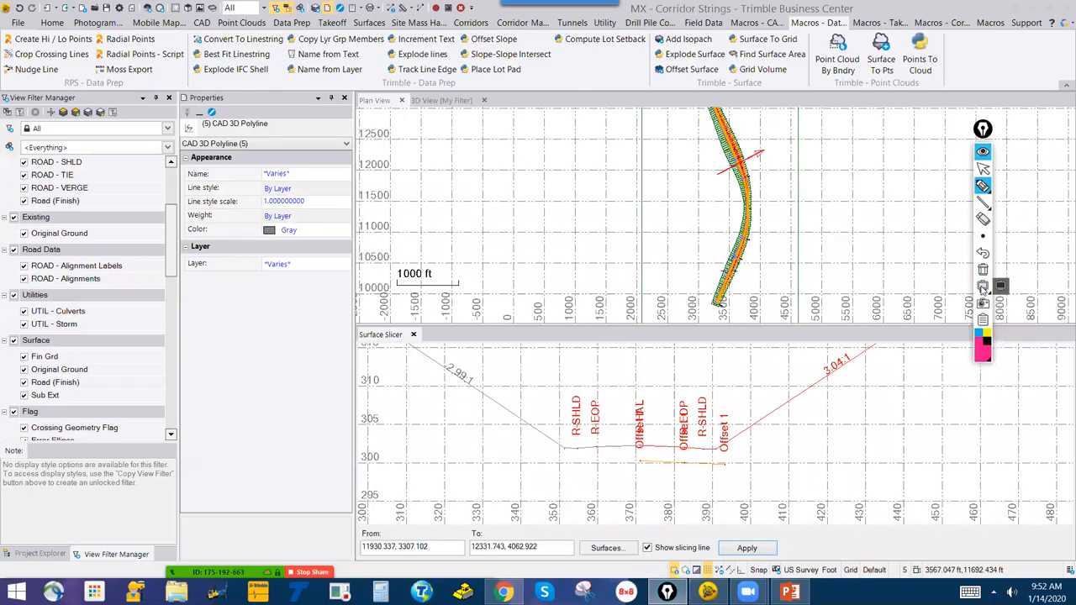
pyautogui.click(983, 321)
pyautogui.click(1017, 357)
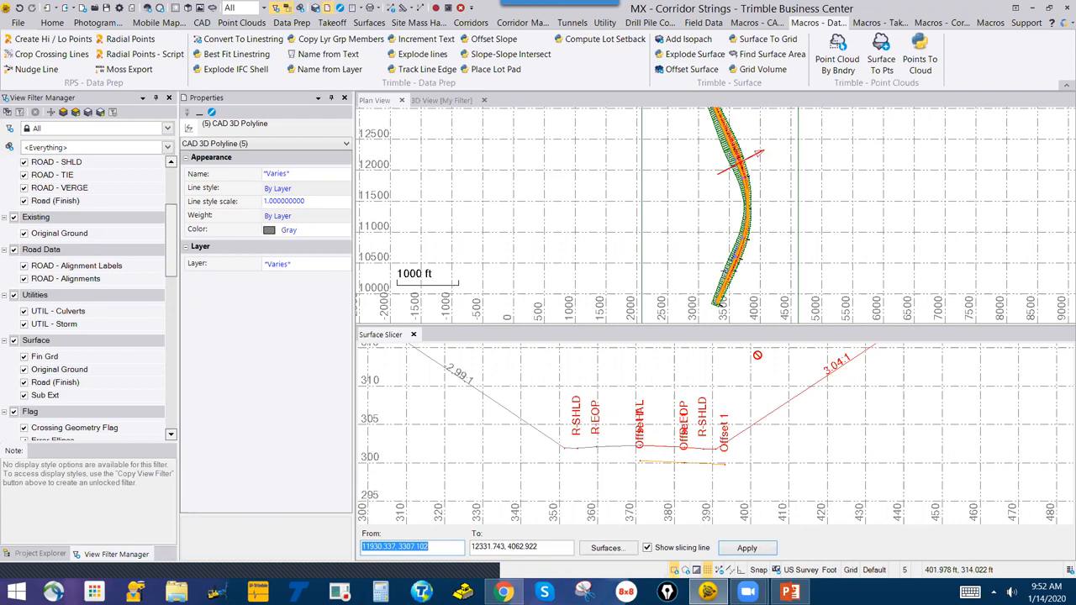
# Switch to the PowerPoint presentation and show the Additional Comments slide
pyautogui.click(790, 593)
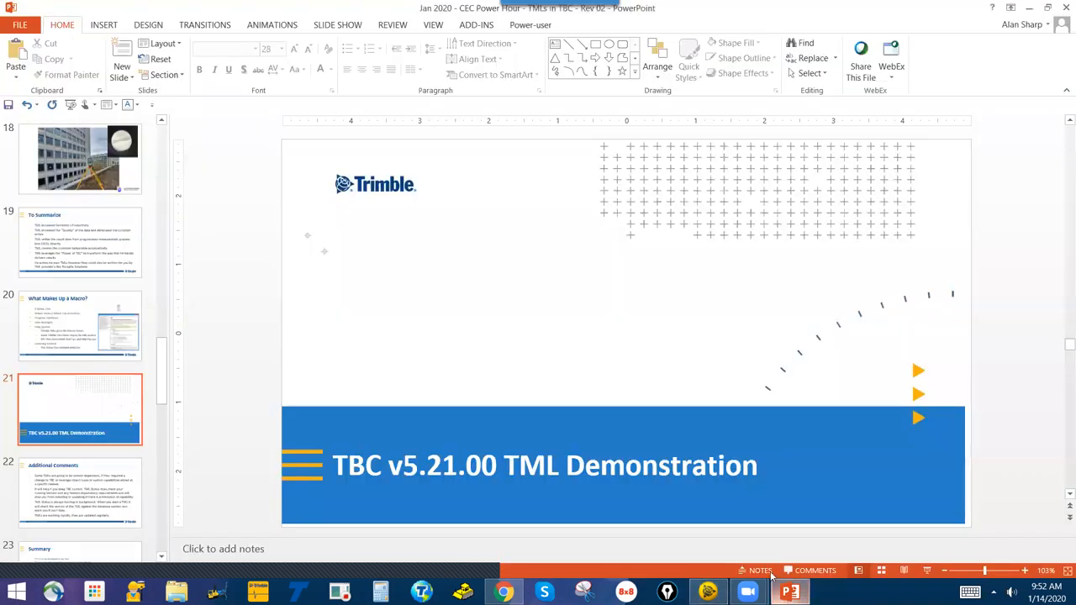
pyautogui.click(79, 490)
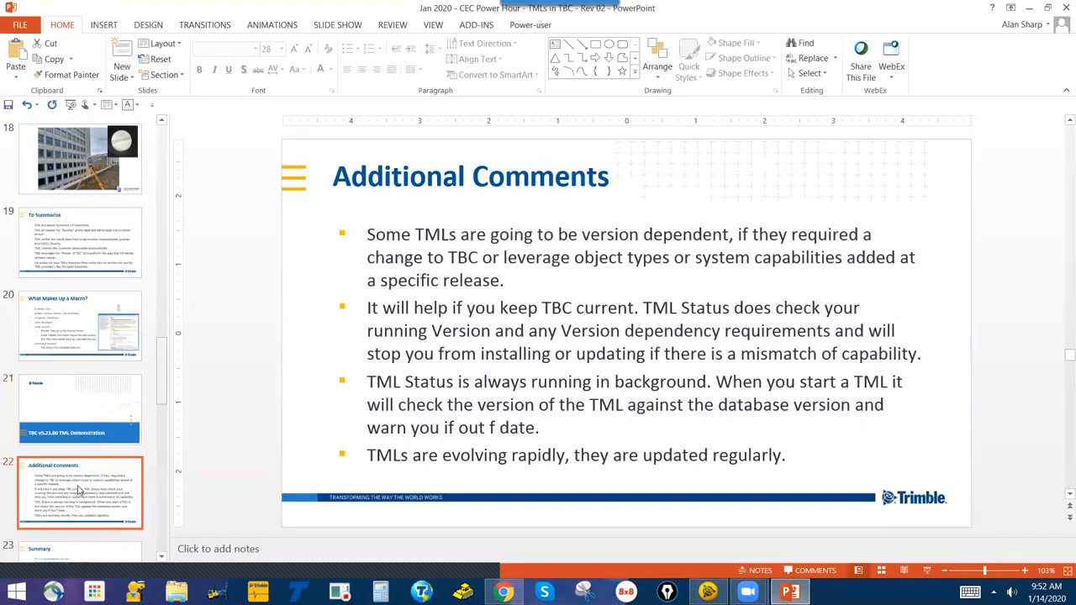